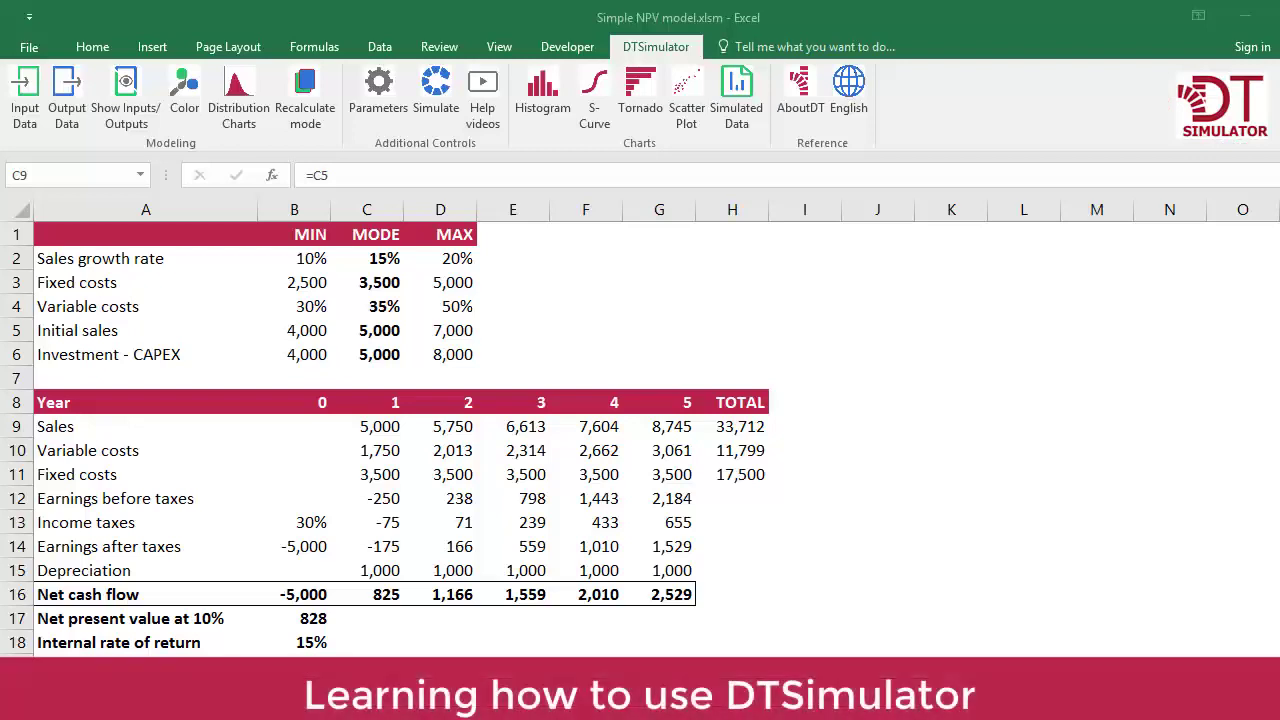
- Walk through the cash flow table, the input assumptions and the Sales to Earnings-after-taxes rows
mouse_move(129, 403)
mouse_down()
mouse_move(719, 637)
mouse_move(723, 657)
mouse_up()
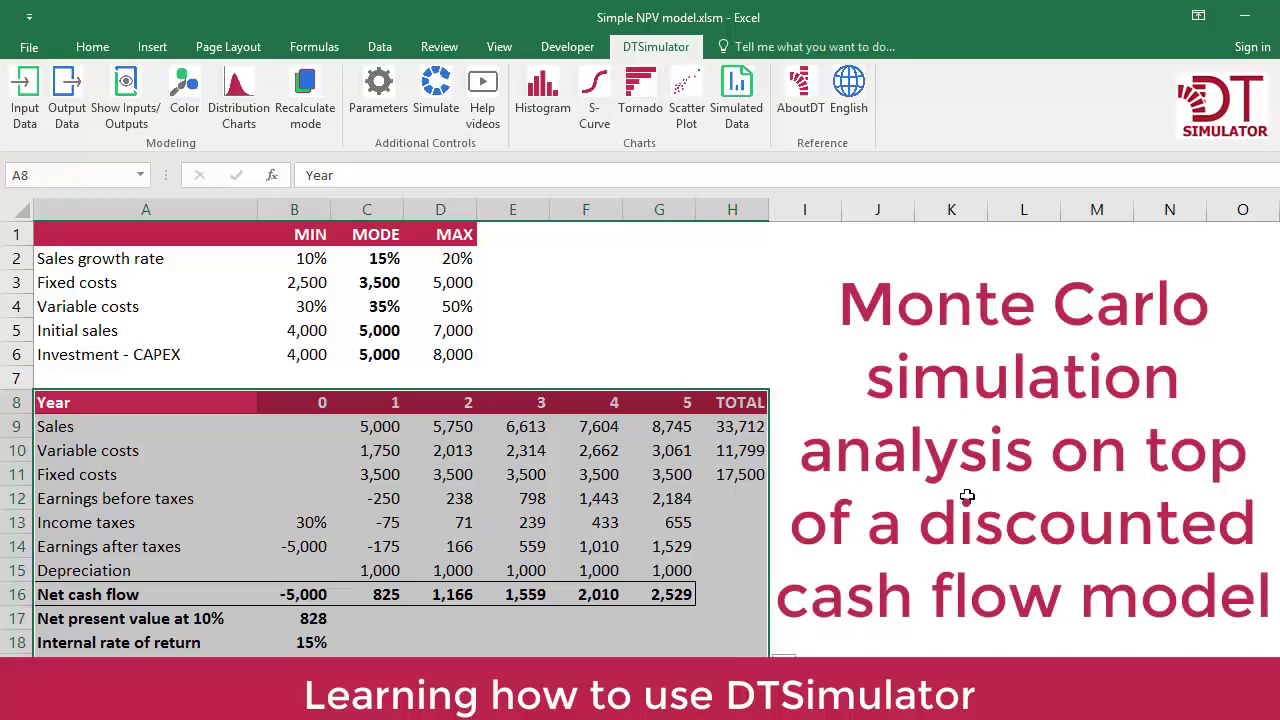
drag(140, 259, 234, 355)
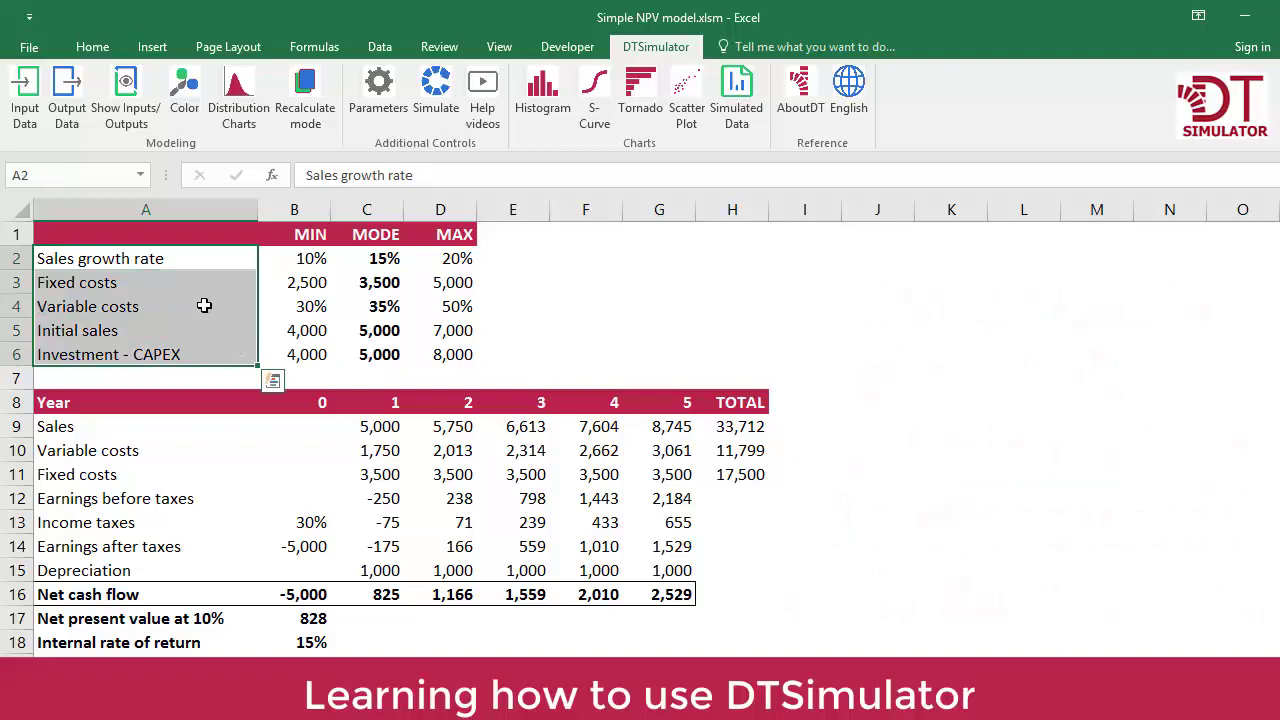
drag(125, 258, 455, 378)
click(18, 427)
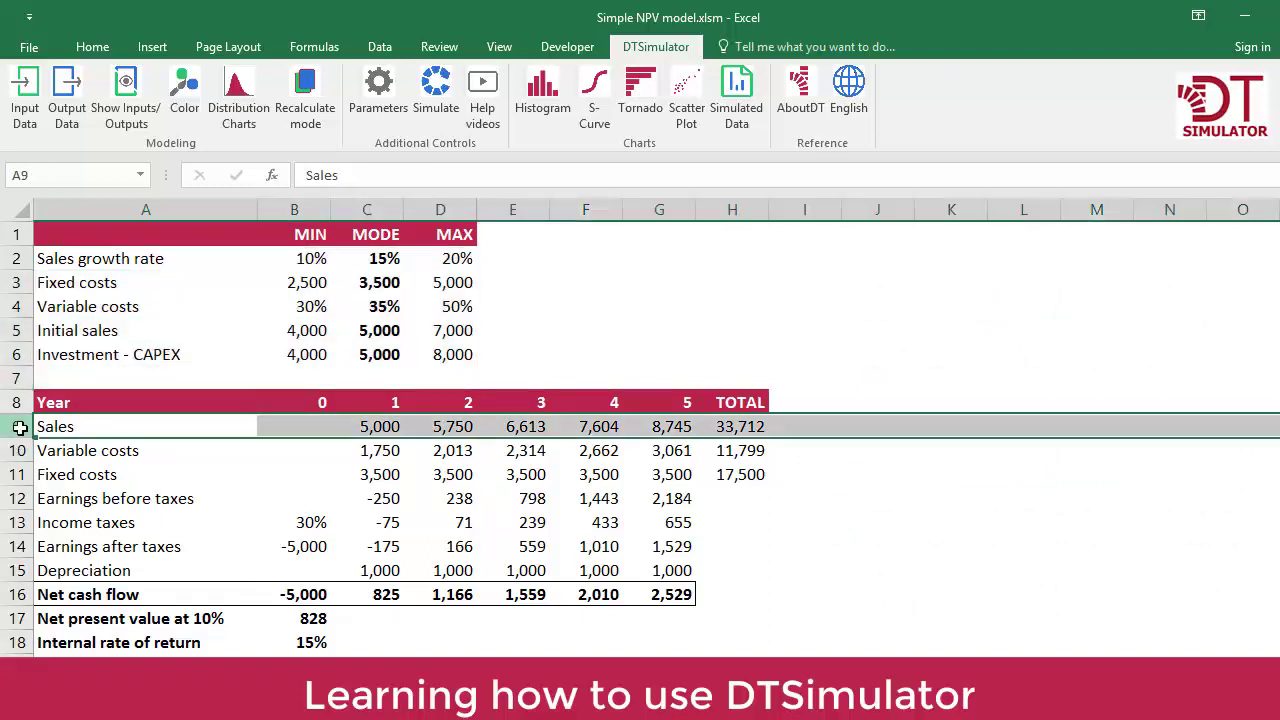
click(20, 455)
drag(20, 455, 20, 476)
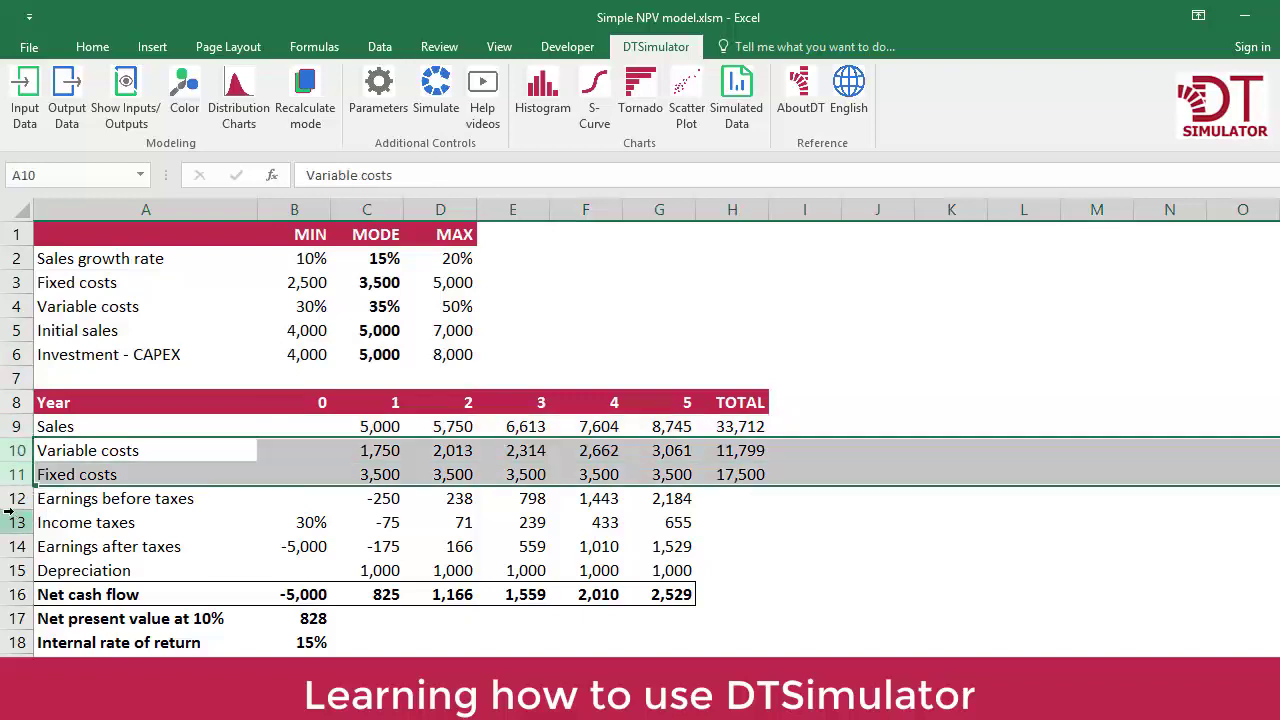
click(20, 498)
click(18, 522)
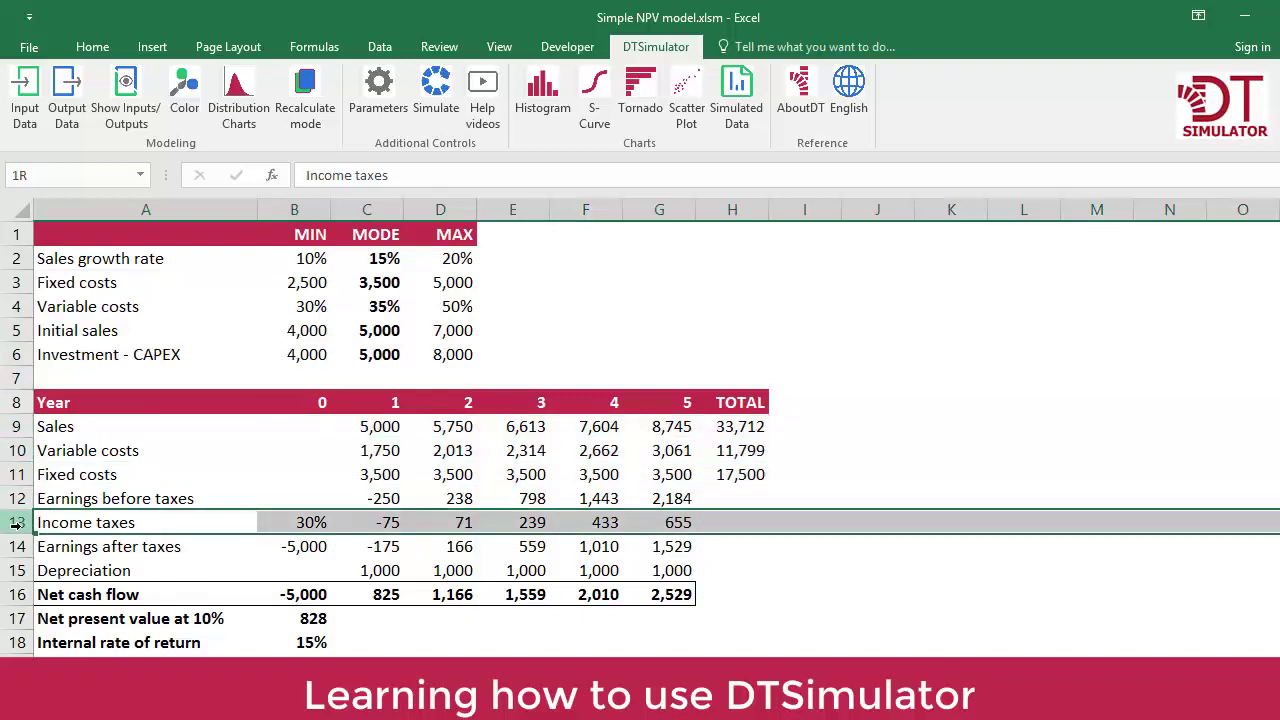
click(18, 547)
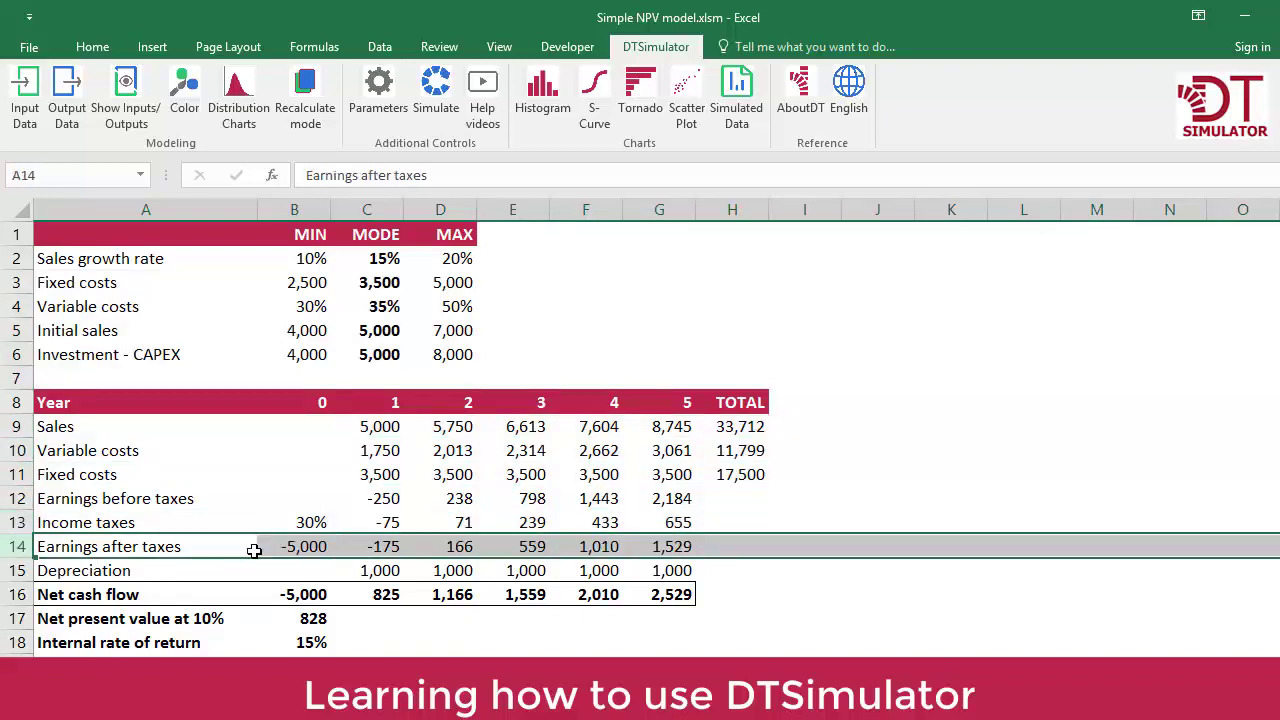
- Review the year-0 earnings formula, the MIN/MODE/MAX inputs, net cash flow and NPV/IRR results
click(306, 546)
key(F2)
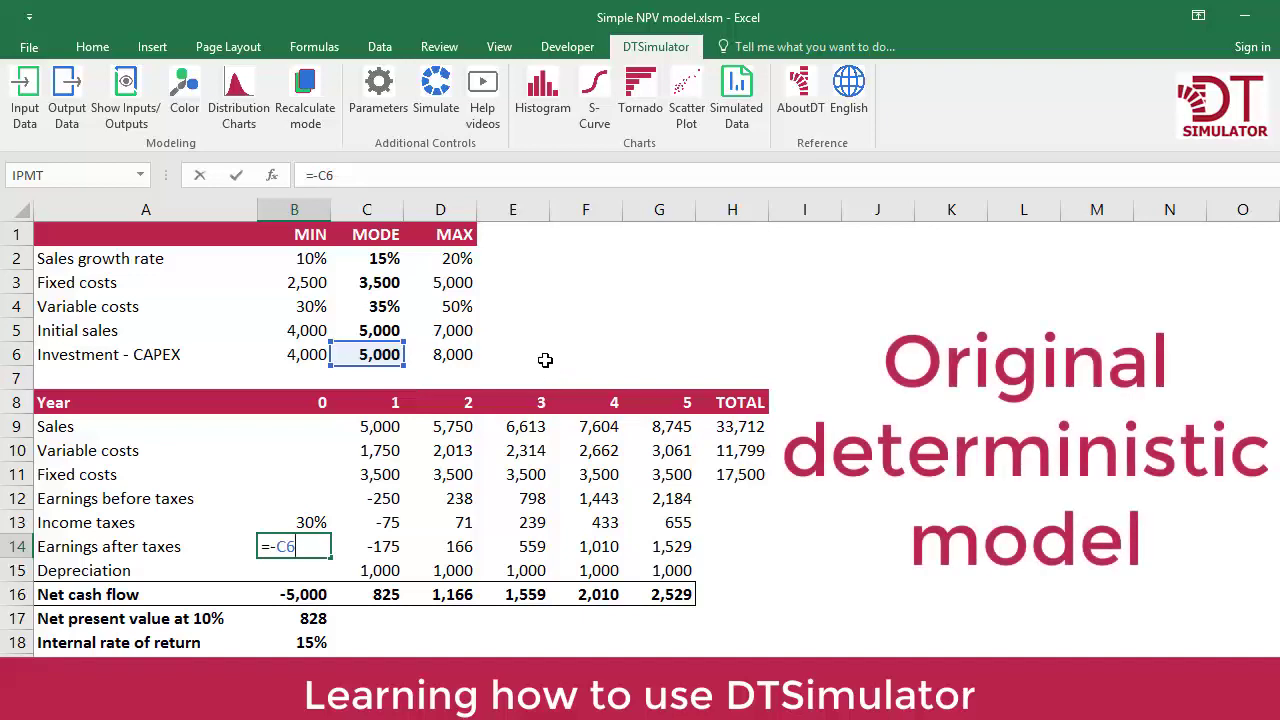
key(ctrl+Return)
mouse_move(383, 260)
mouse_down()
mouse_move(371, 309)
mouse_move(397, 354)
mouse_up()
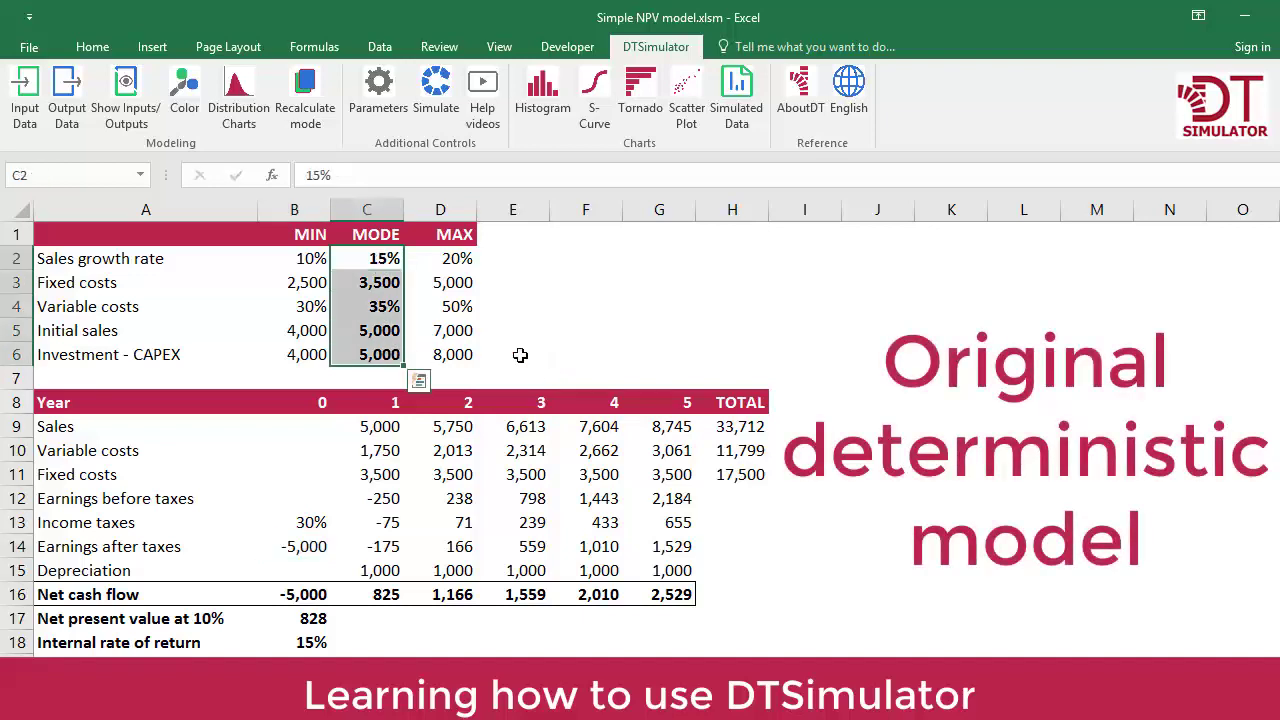
mouse_move(312, 238)
mouse_down()
mouse_move(313, 369)
mouse_move(310, 355)
mouse_up()
ctrl+drag(455, 234, 455, 354)
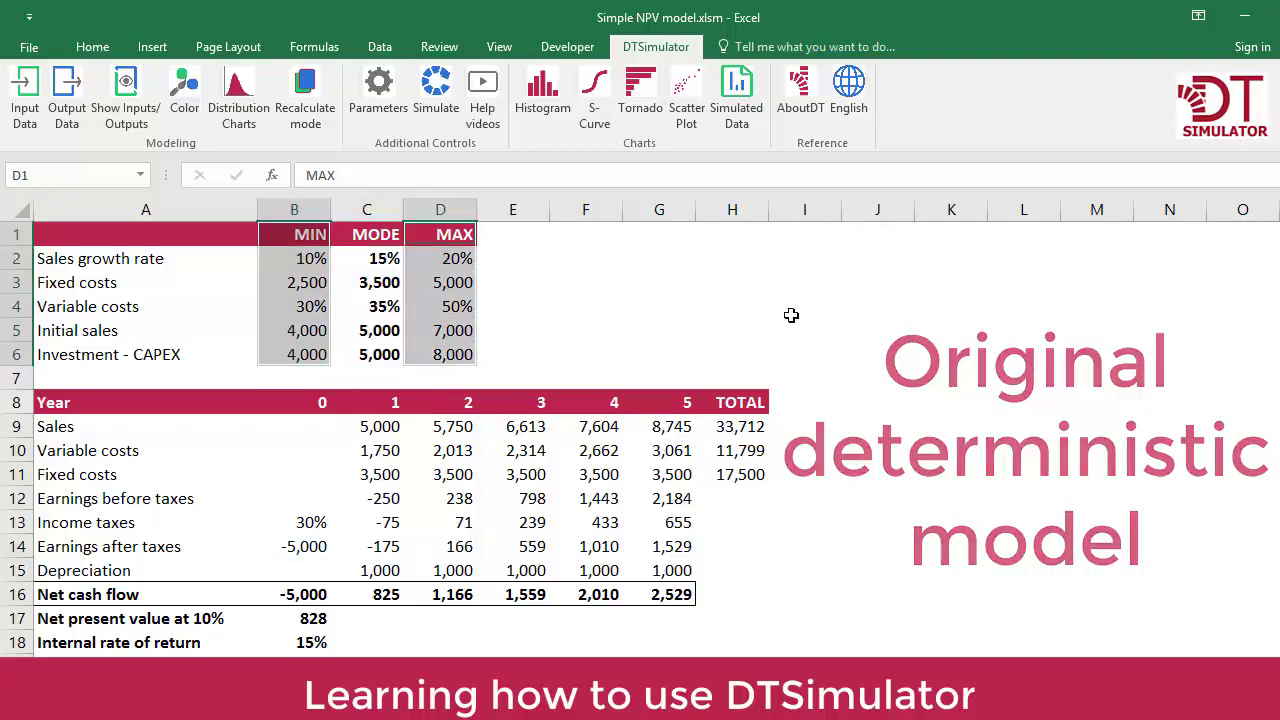
drag(148, 594, 690, 594)
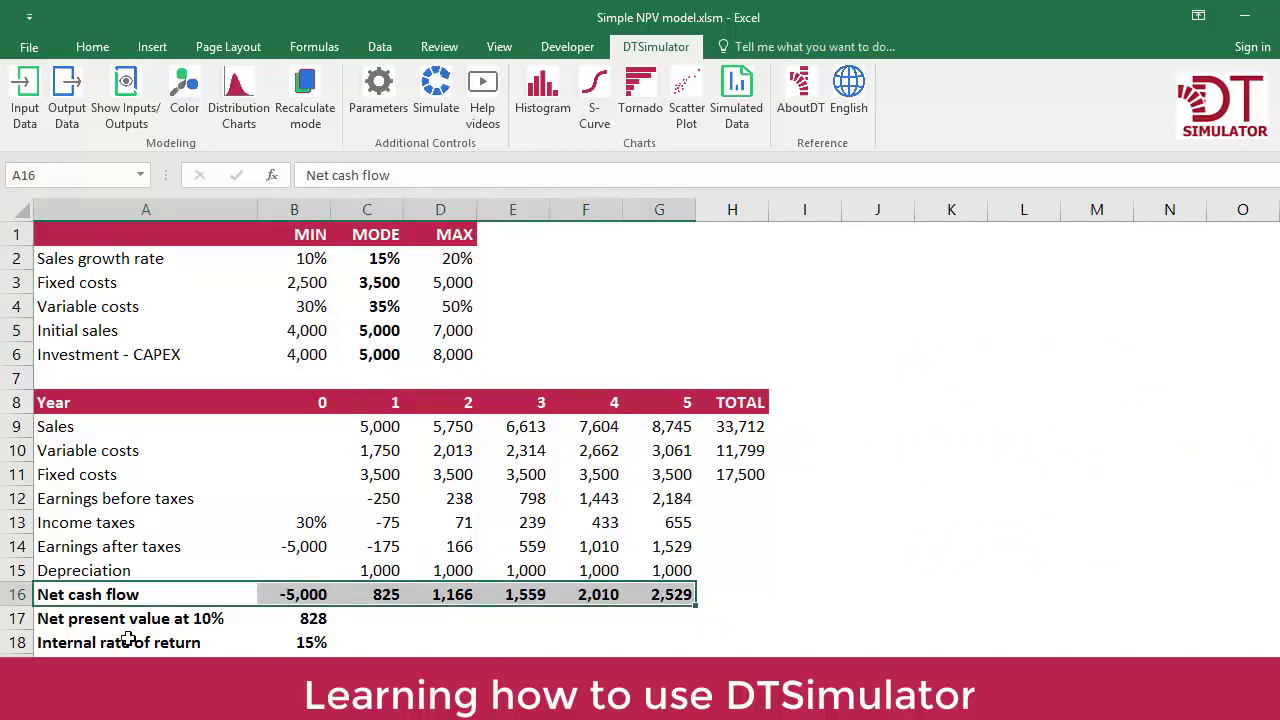
drag(137, 618, 300, 640)
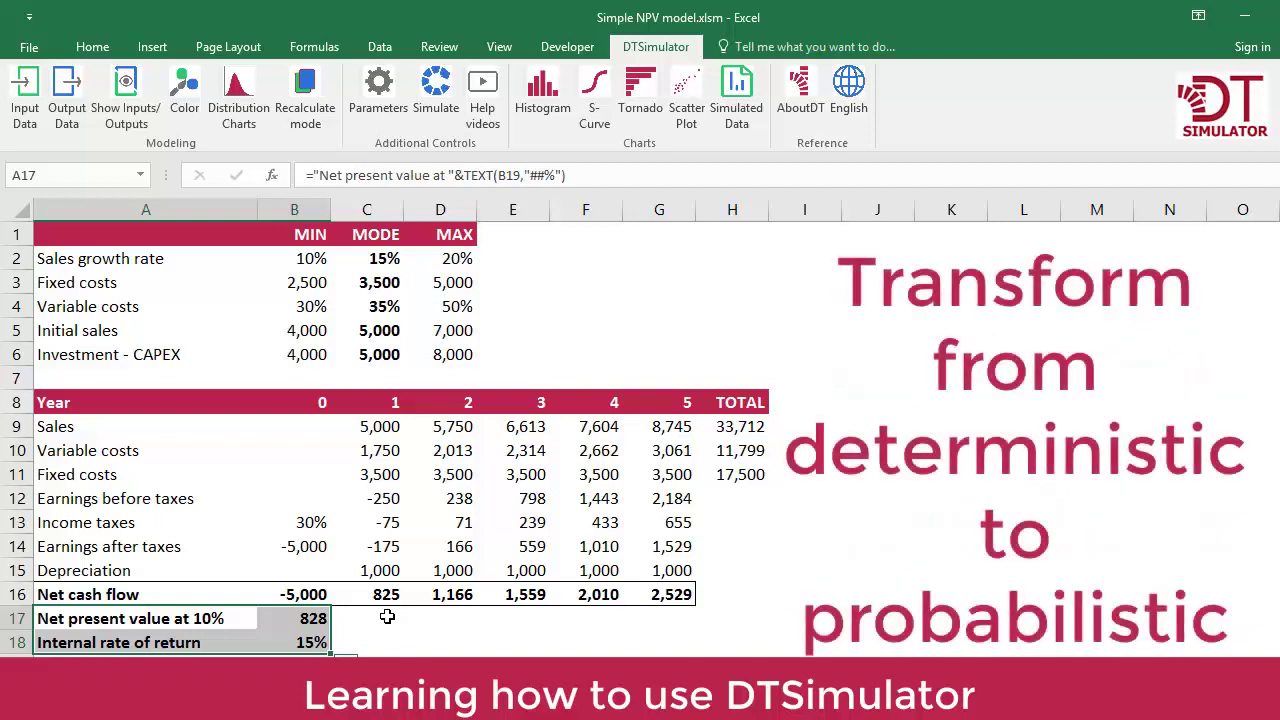
- Start a DTPert formula in year-1 Sales cell C9 via =DT autocomplete
click(387, 617)
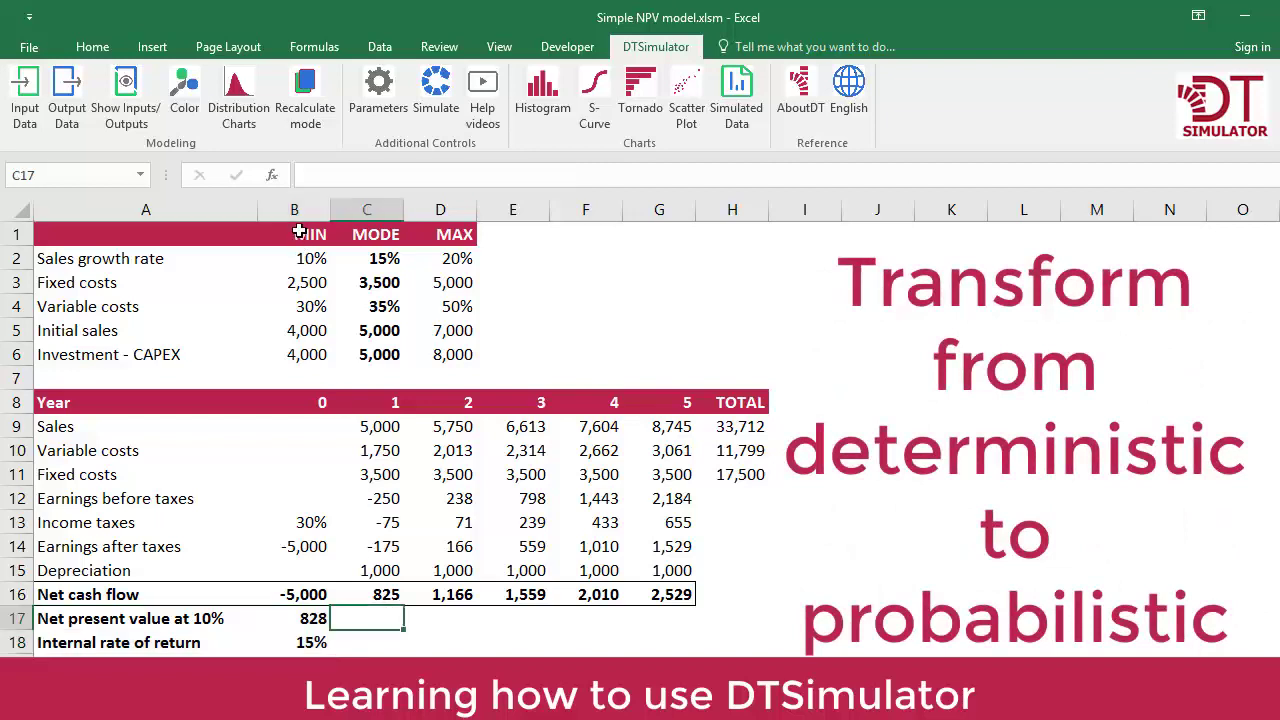
drag(300, 232, 431, 349)
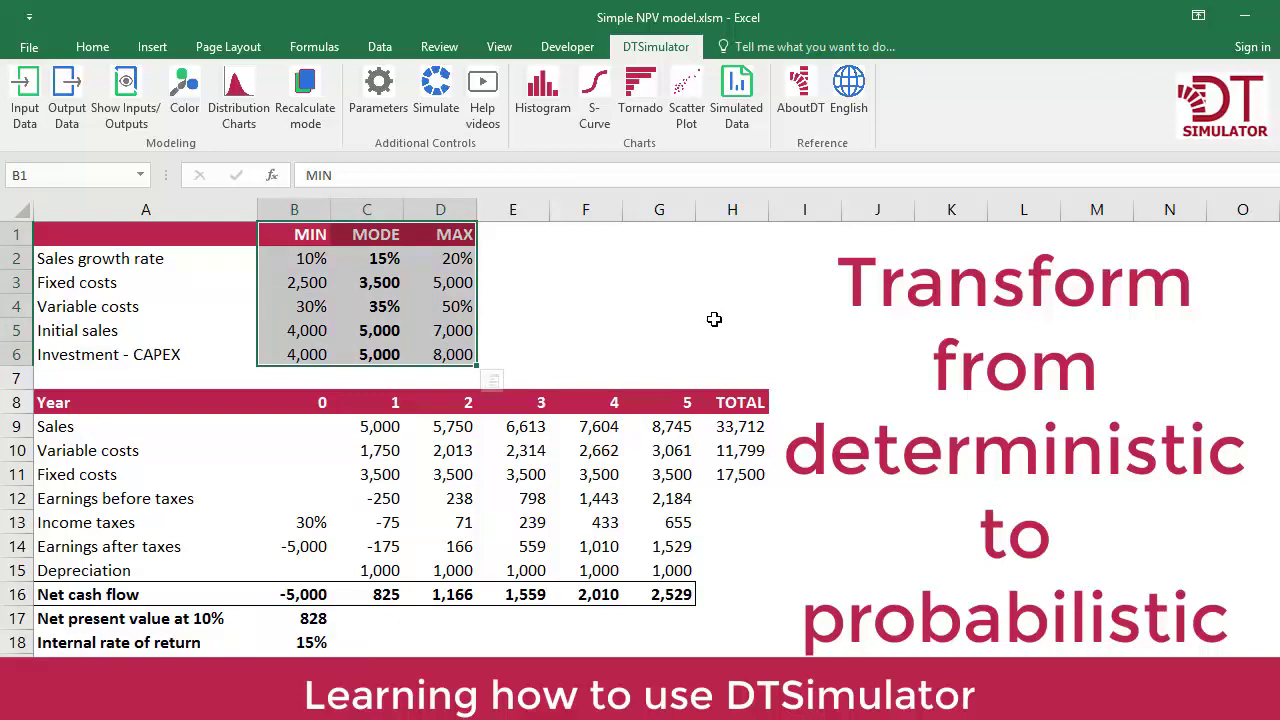
click(318, 240)
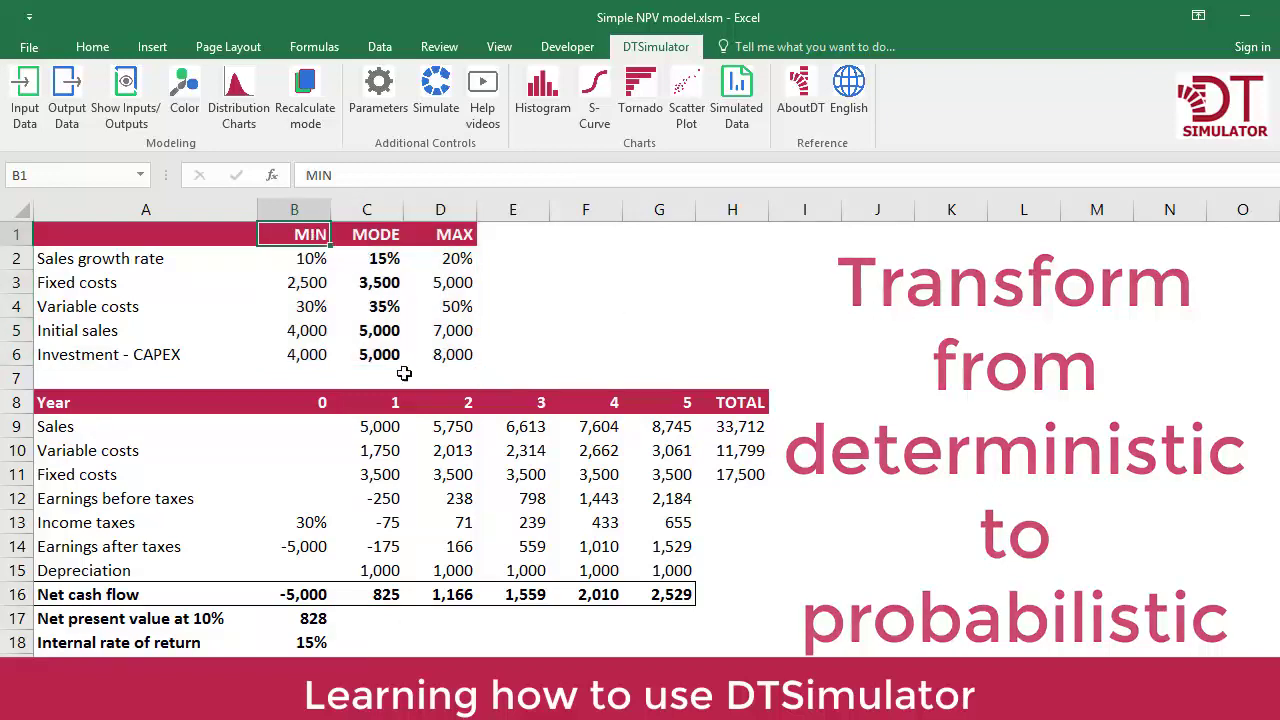
click(382, 426)
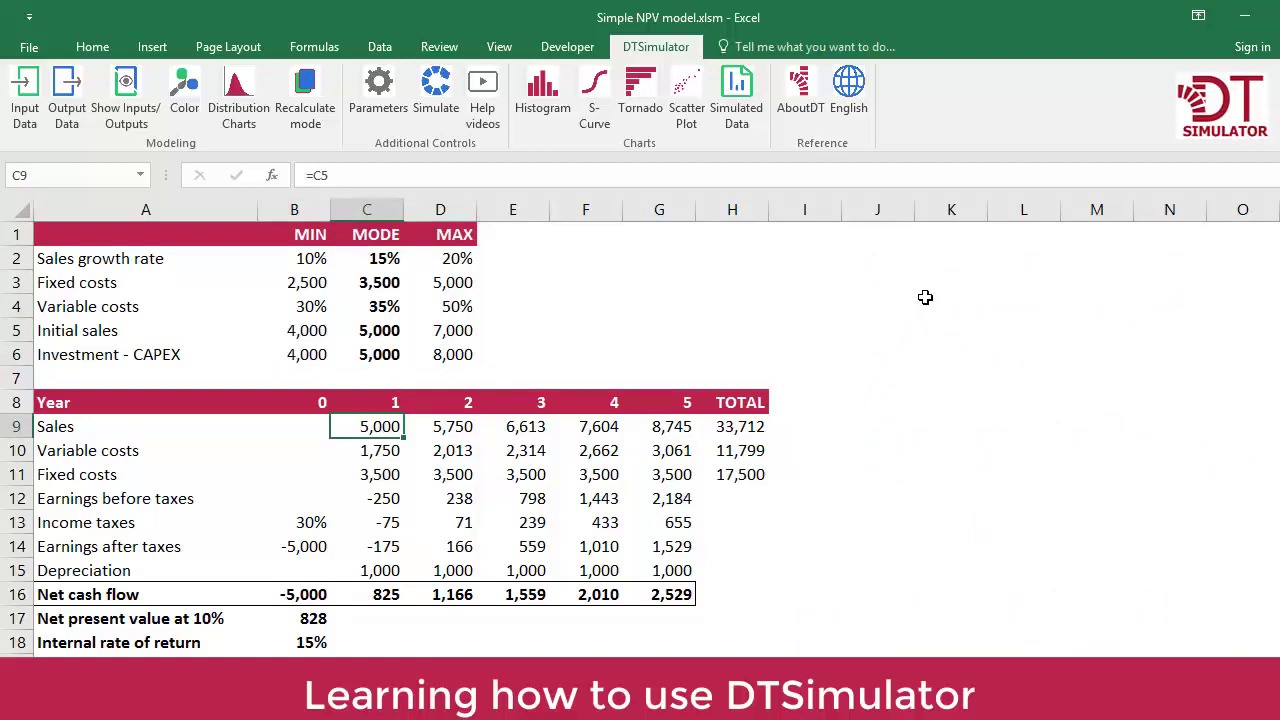
text(=)
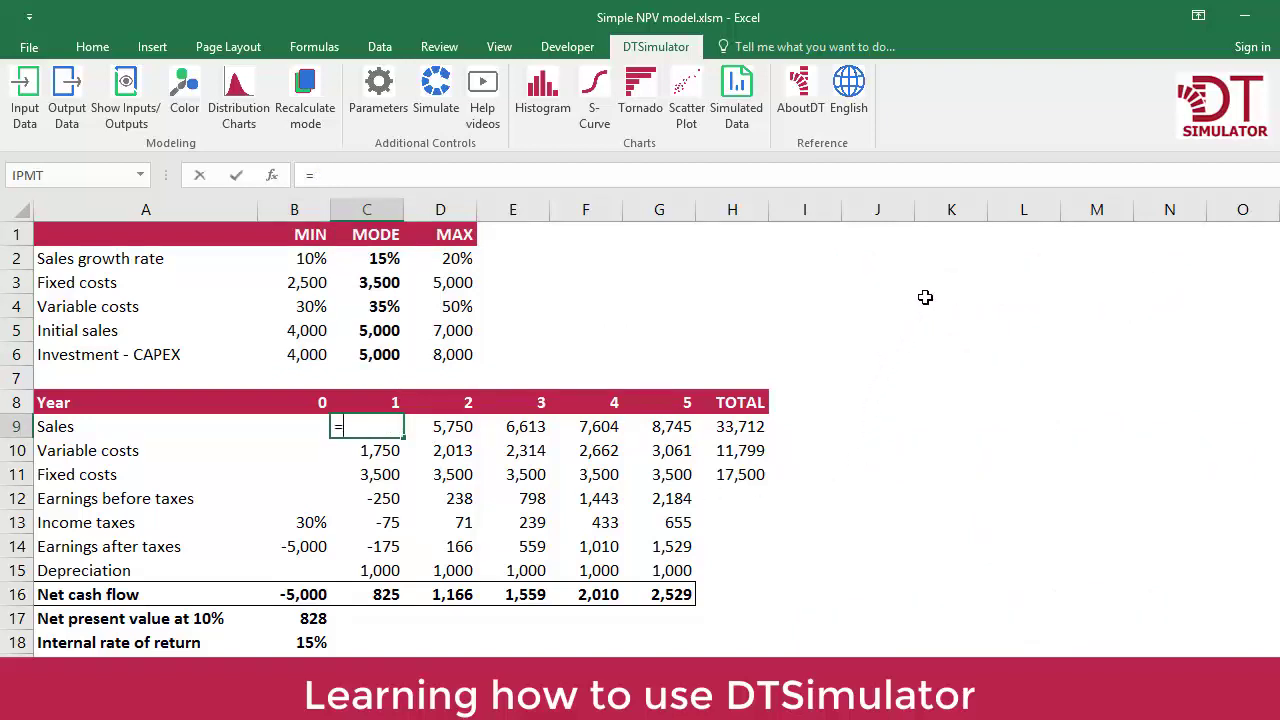
text(DT)
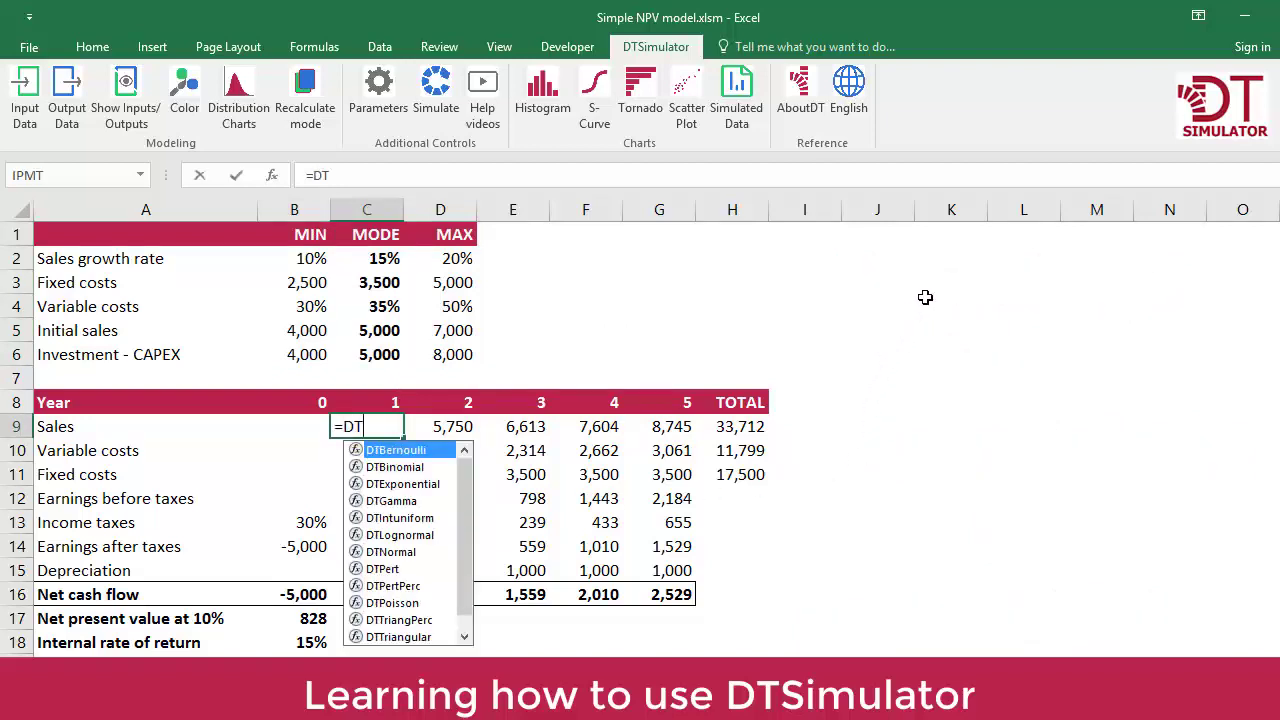
double_click(390, 569)
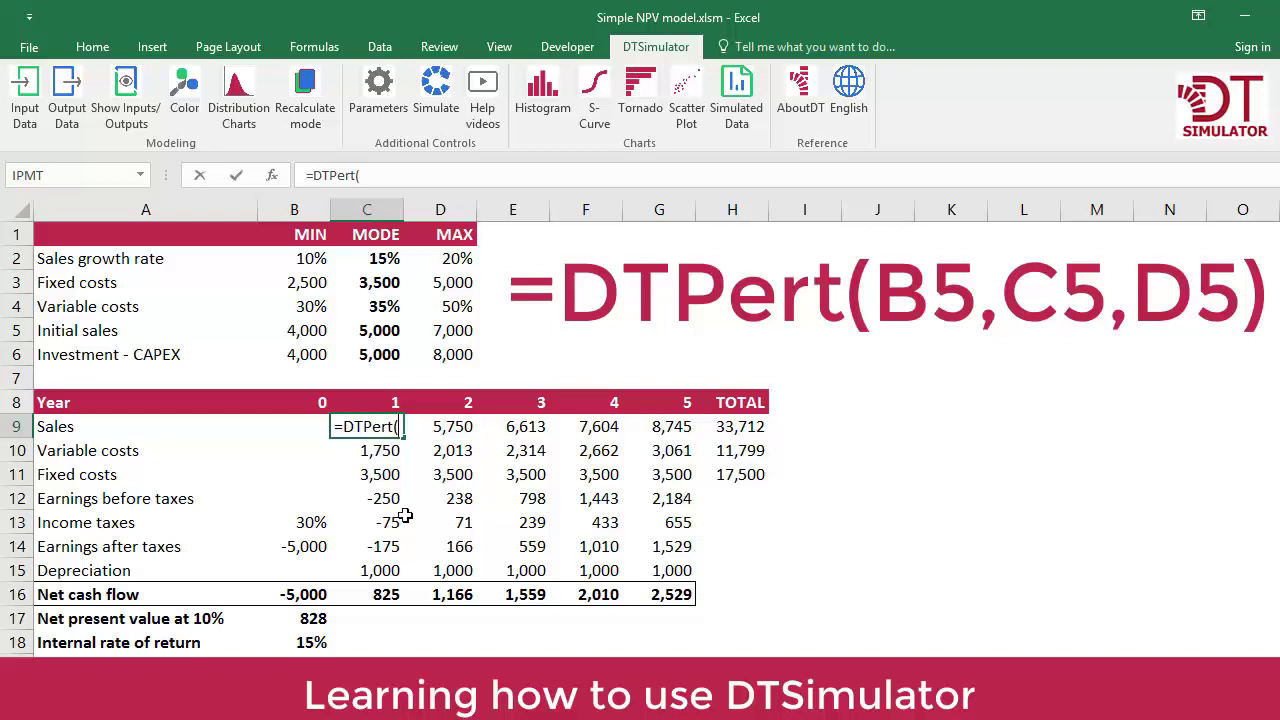
- Complete C9 as =DTPert($B$5,$C$5,$D$5) on the Initial sales minimum, mode and maximum
click(323, 331)
key(F4)
text(,)
click(368, 332)
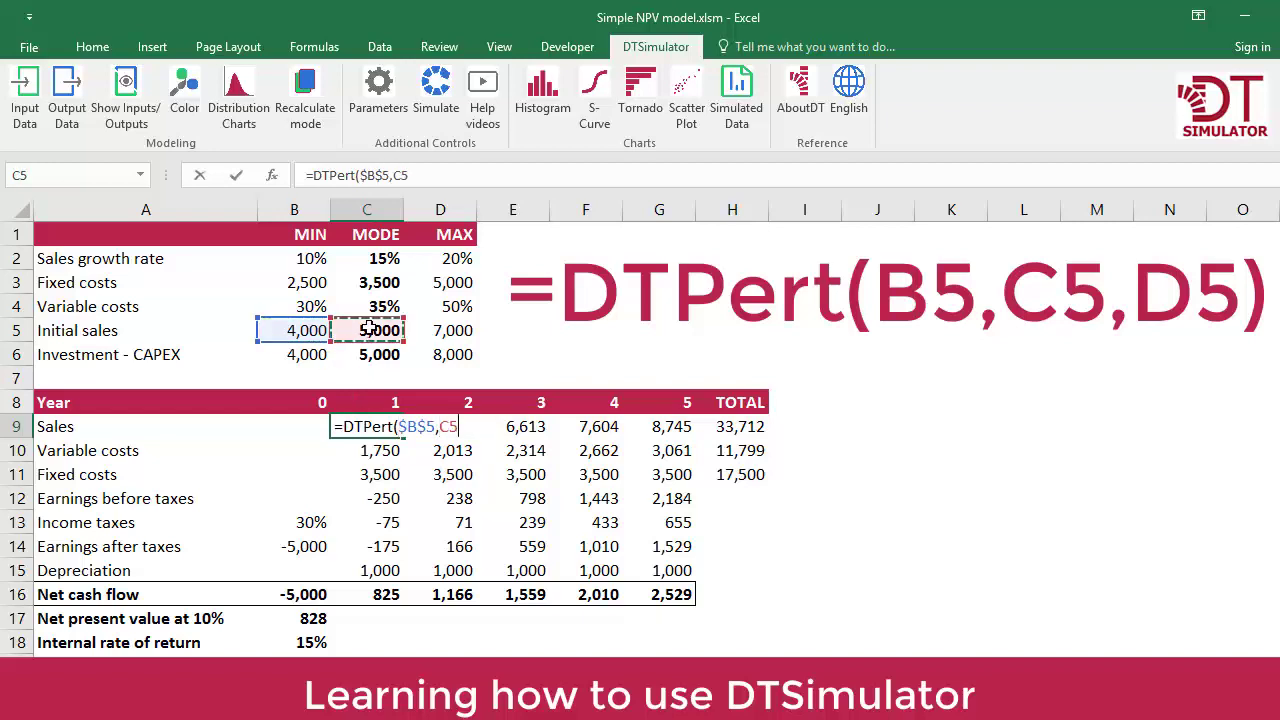
key(F4)
text($C$5,)
click(455, 330)
key(F4)
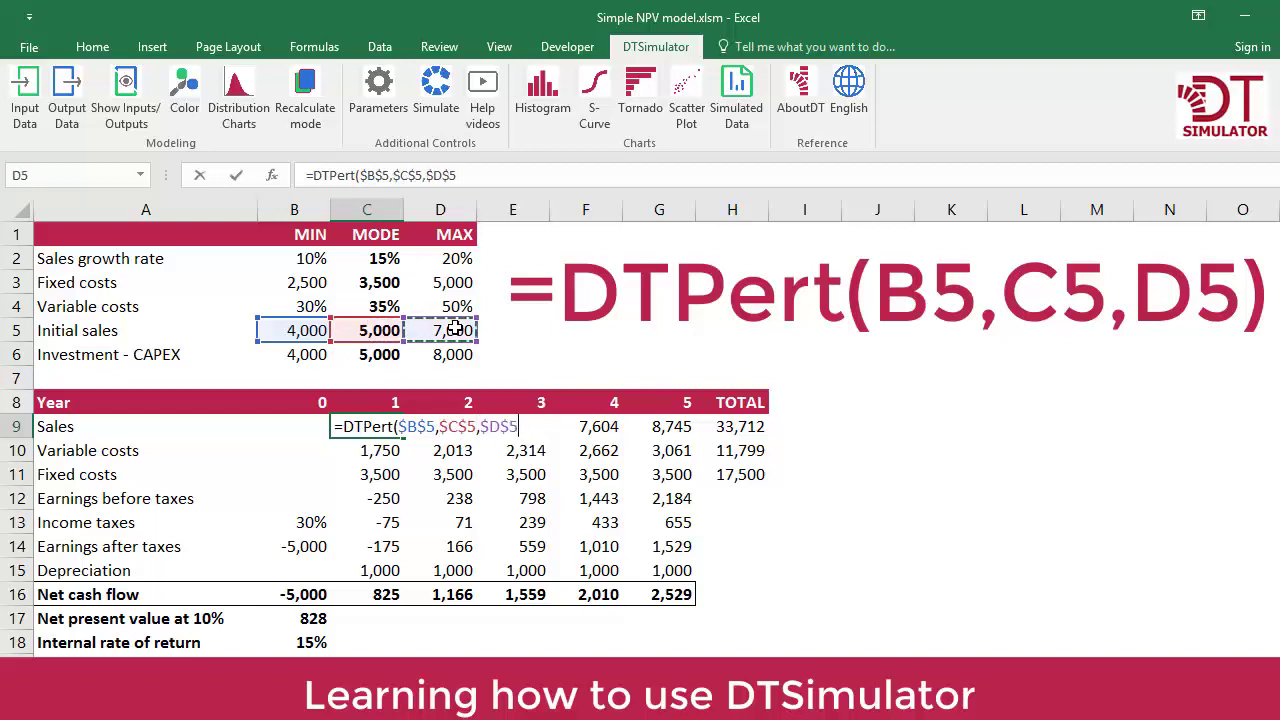
text())
key(ctrl+Return)
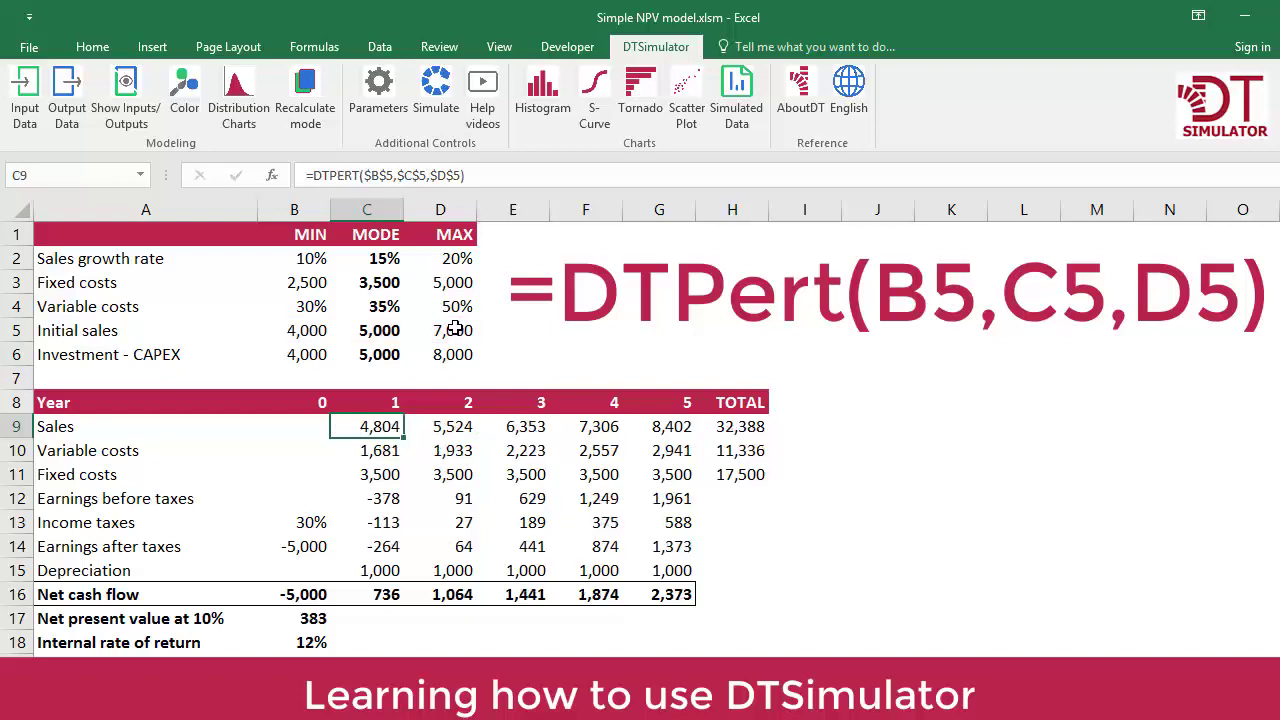
- Enable distribution chart previews and view the chart for year-1 Sales in C9
click(236, 105)
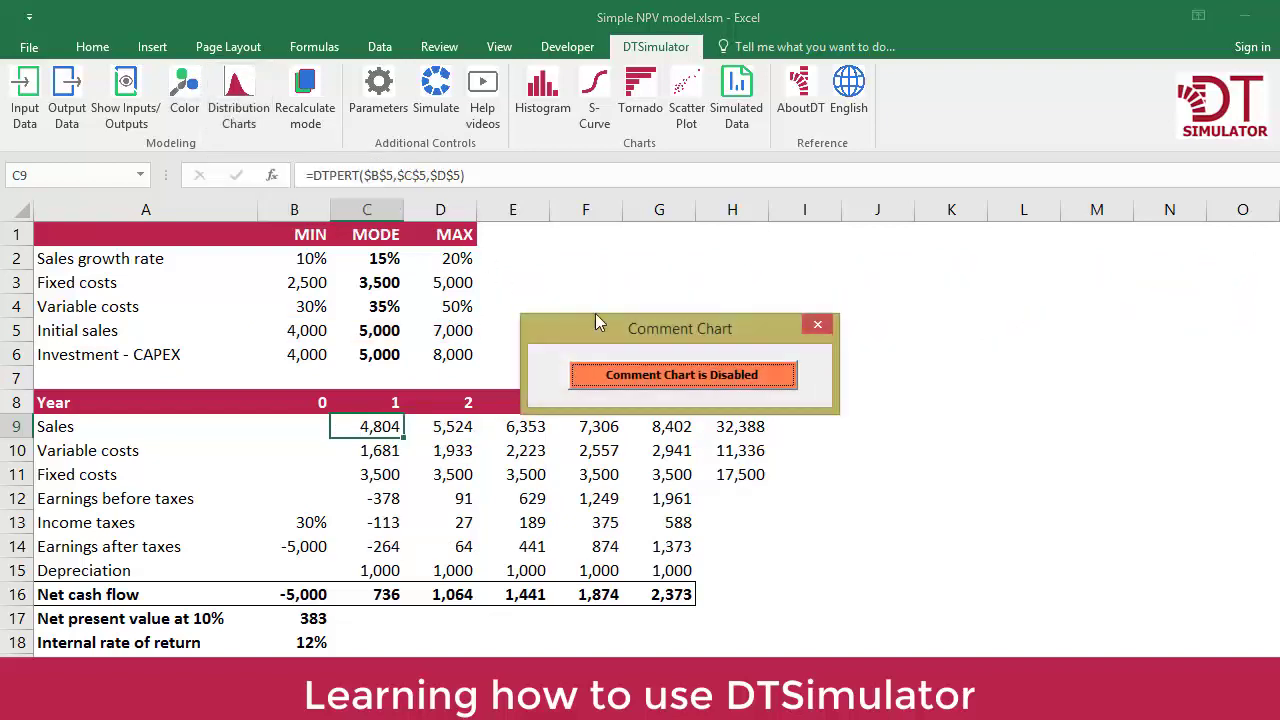
click(706, 375)
click(817, 325)
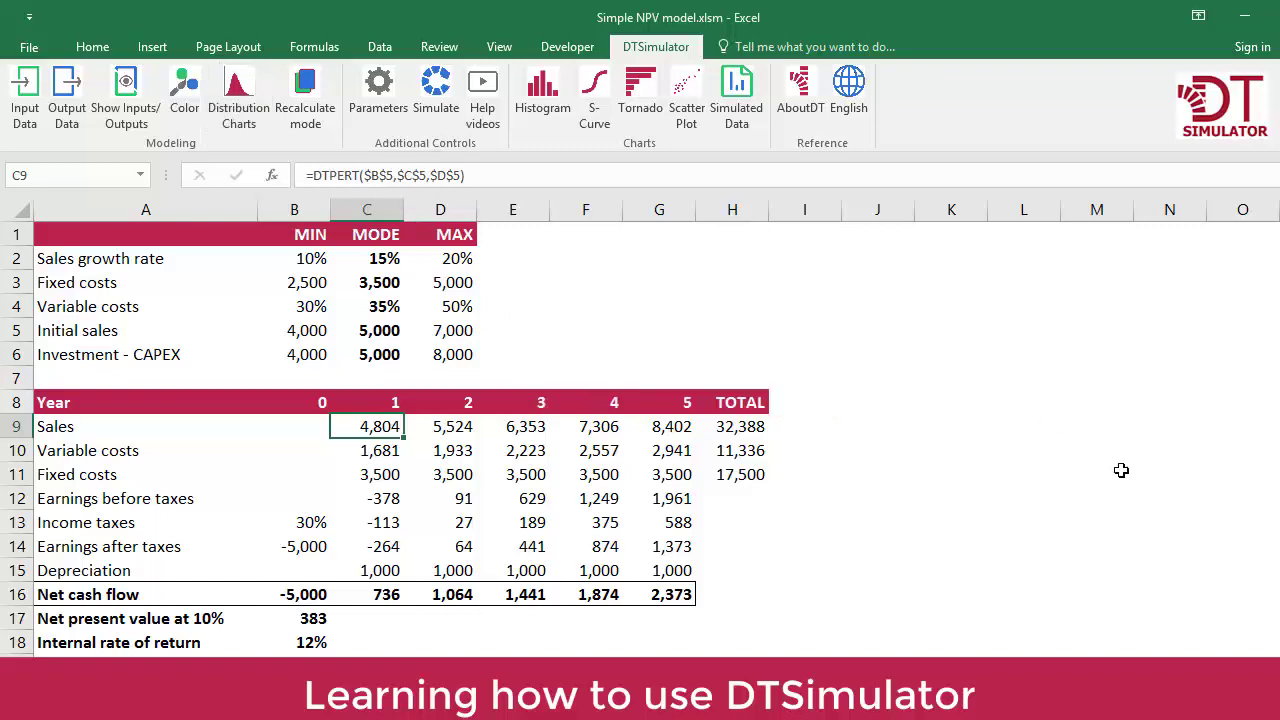
scroll(385, 436, down, 1)
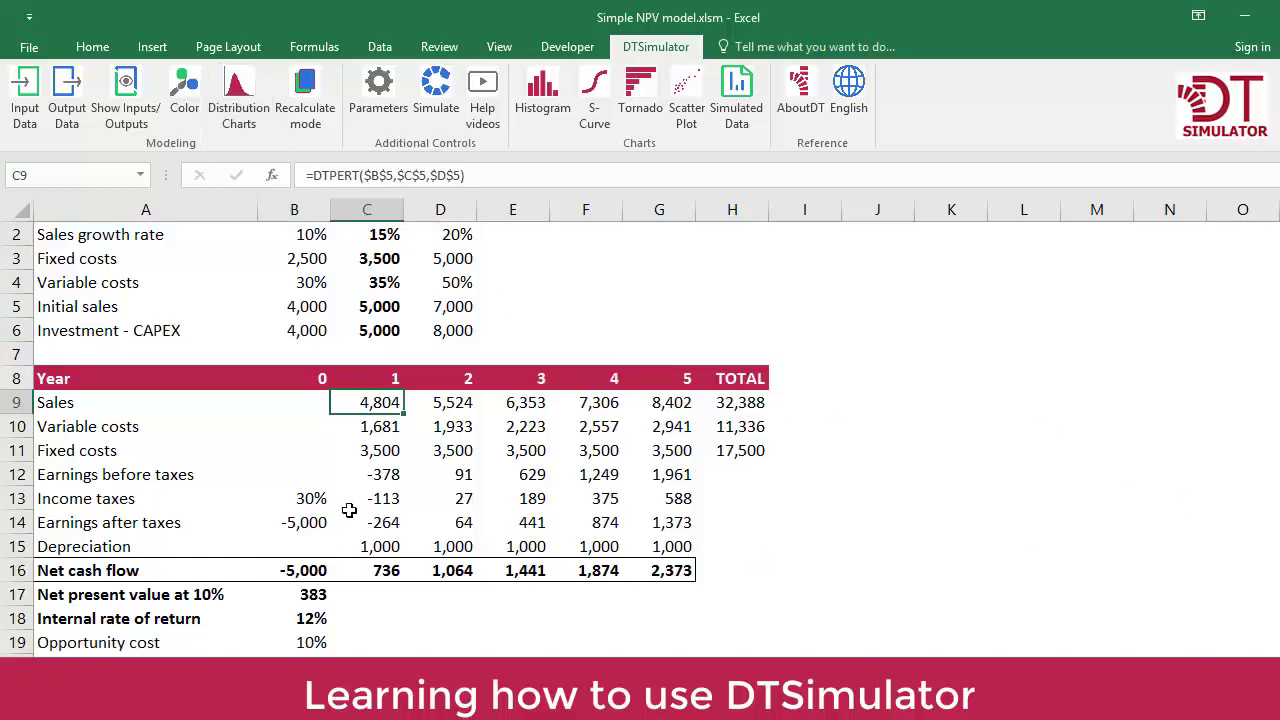
click(305, 405)
click(380, 405)
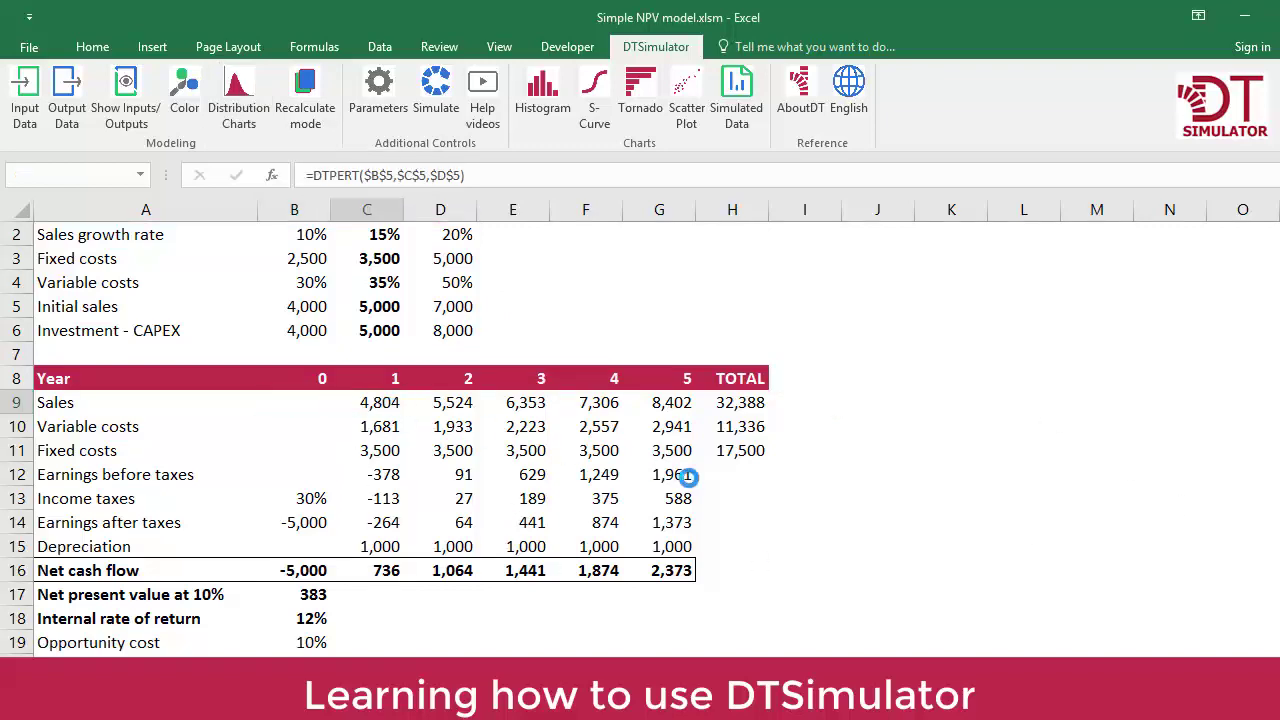
scroll(407, 385, down, 1)
scroll(300, 320, down, 1)
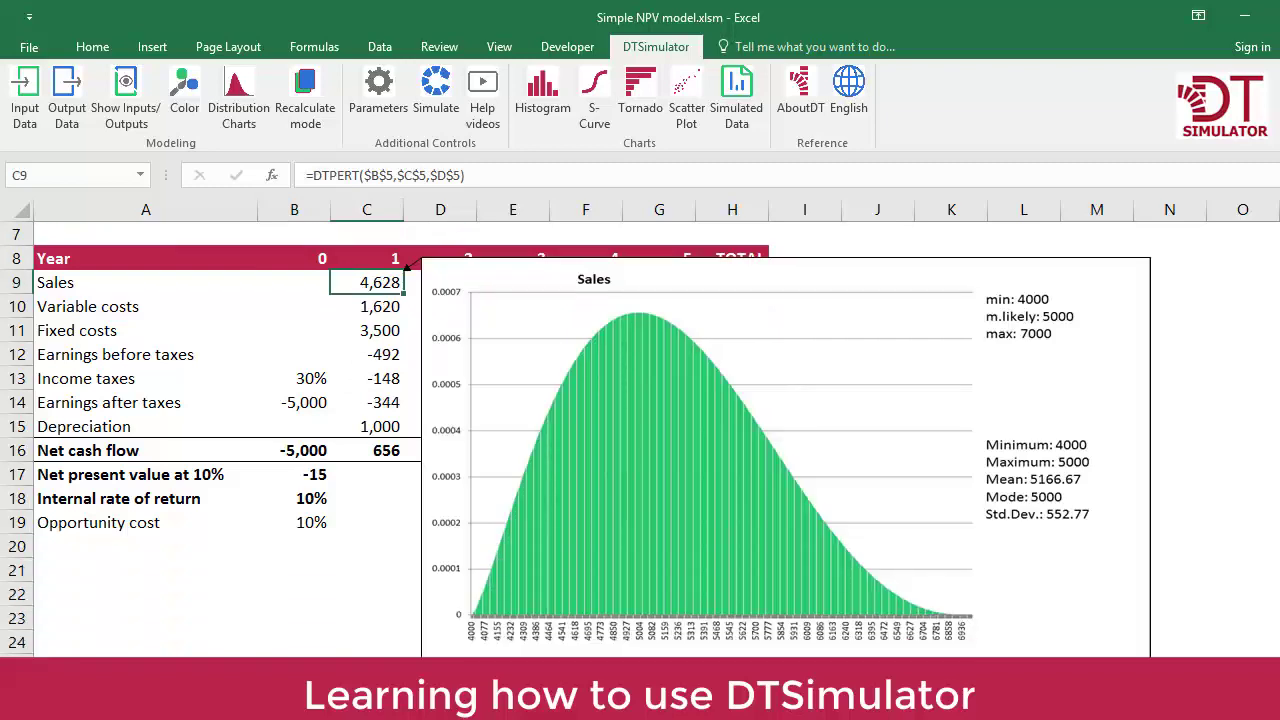
- Enter =DTNormal(100,70) as the year-0 Sales value
click(274, 258)
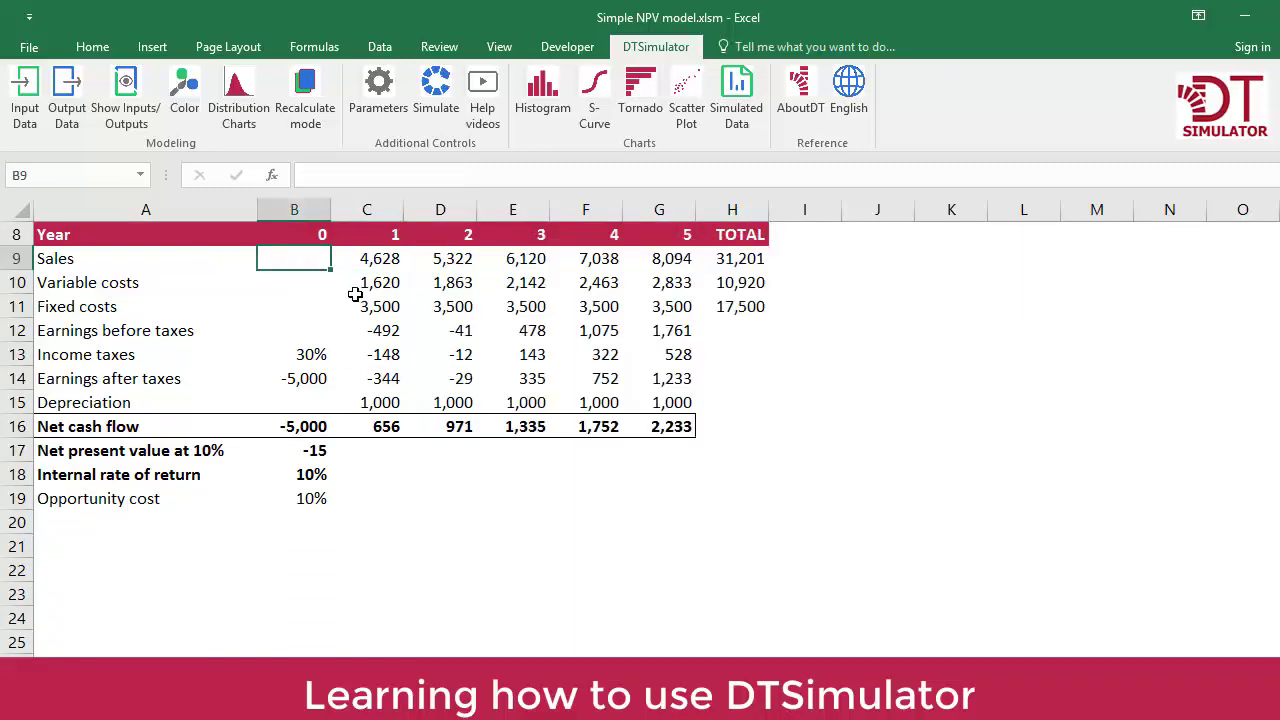
text(=)
text(DT)
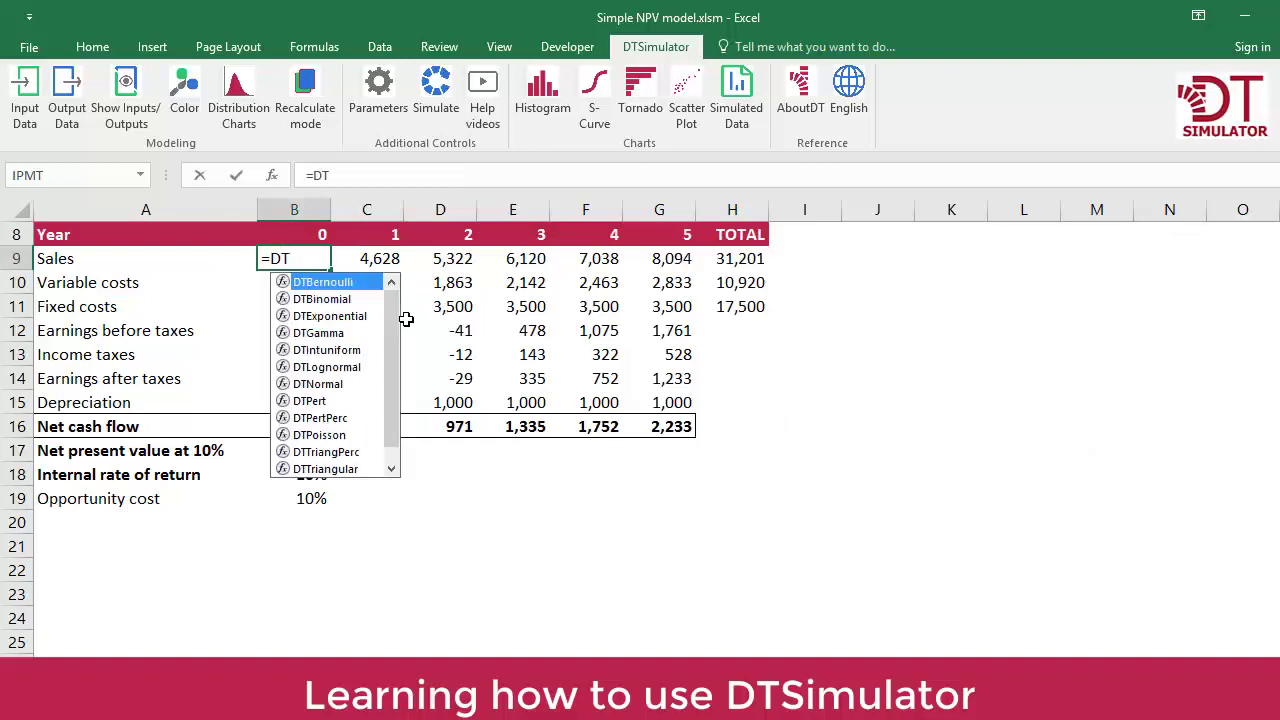
double_click(340, 383)
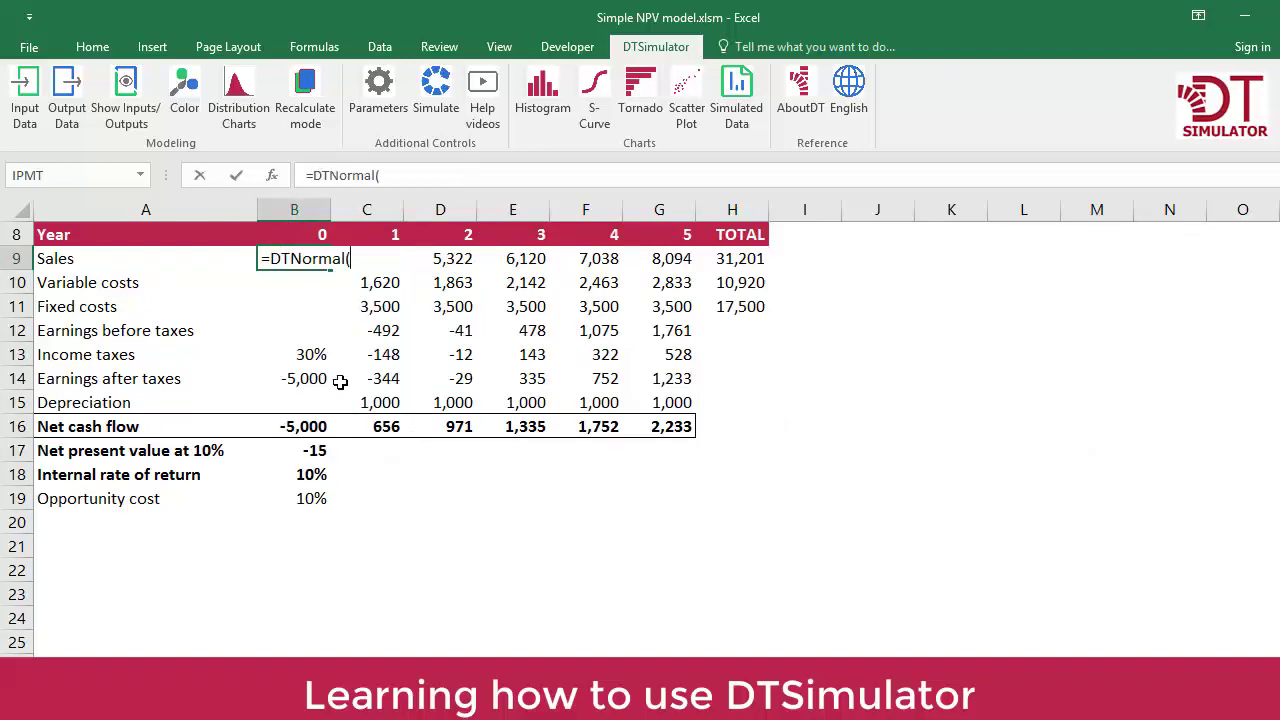
text(100,70))
key(Return)
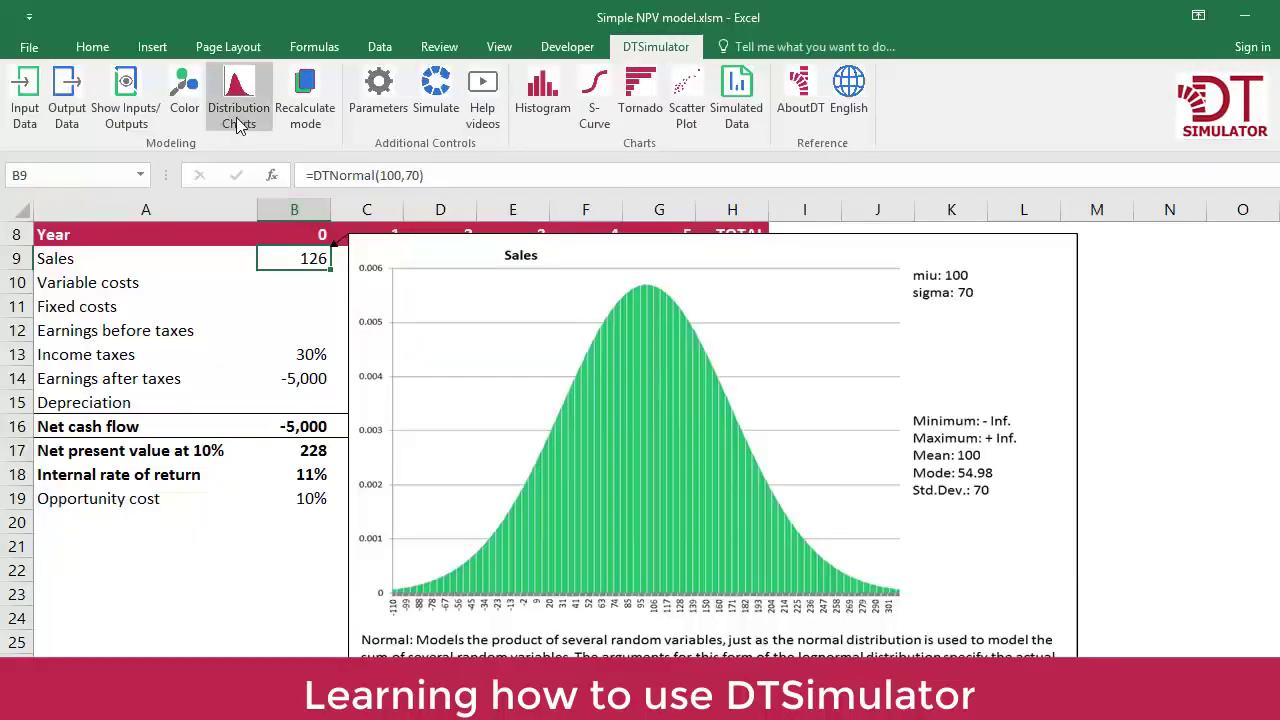
- Disable the Comment Chart previews and scroll back up to the MIN/MODE/MAX table
click(240, 123)
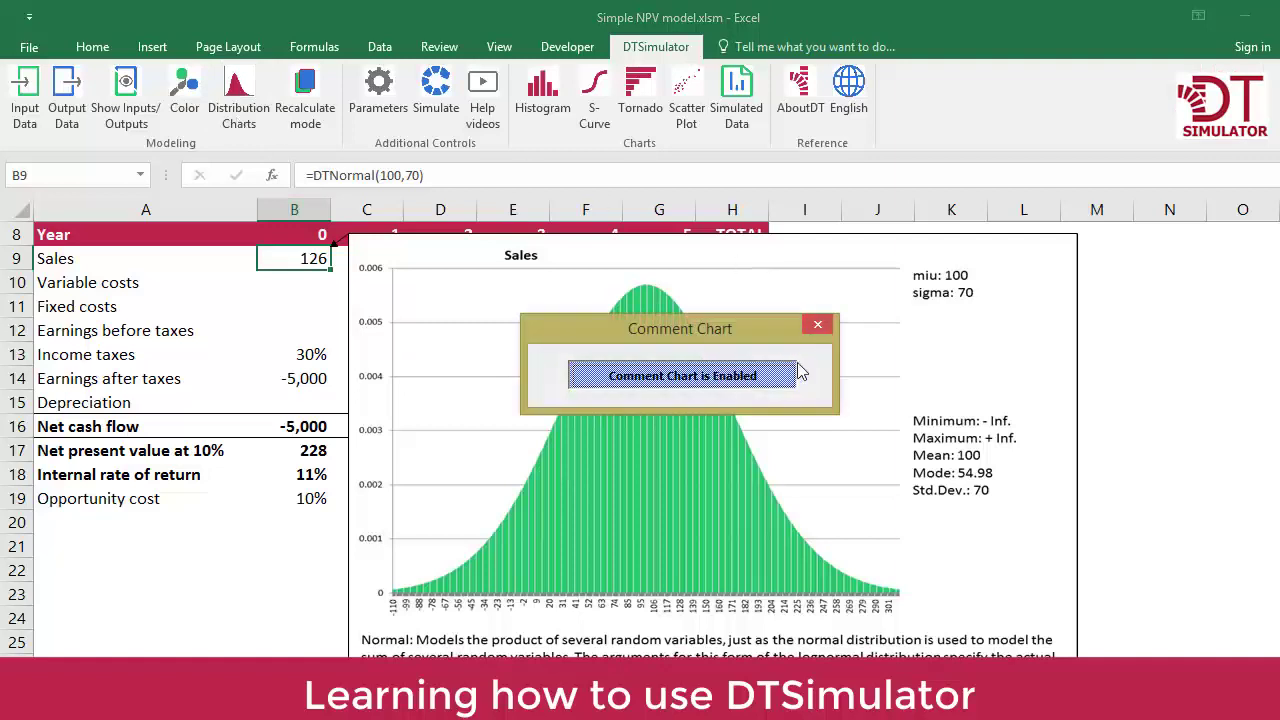
click(760, 378)
click(817, 325)
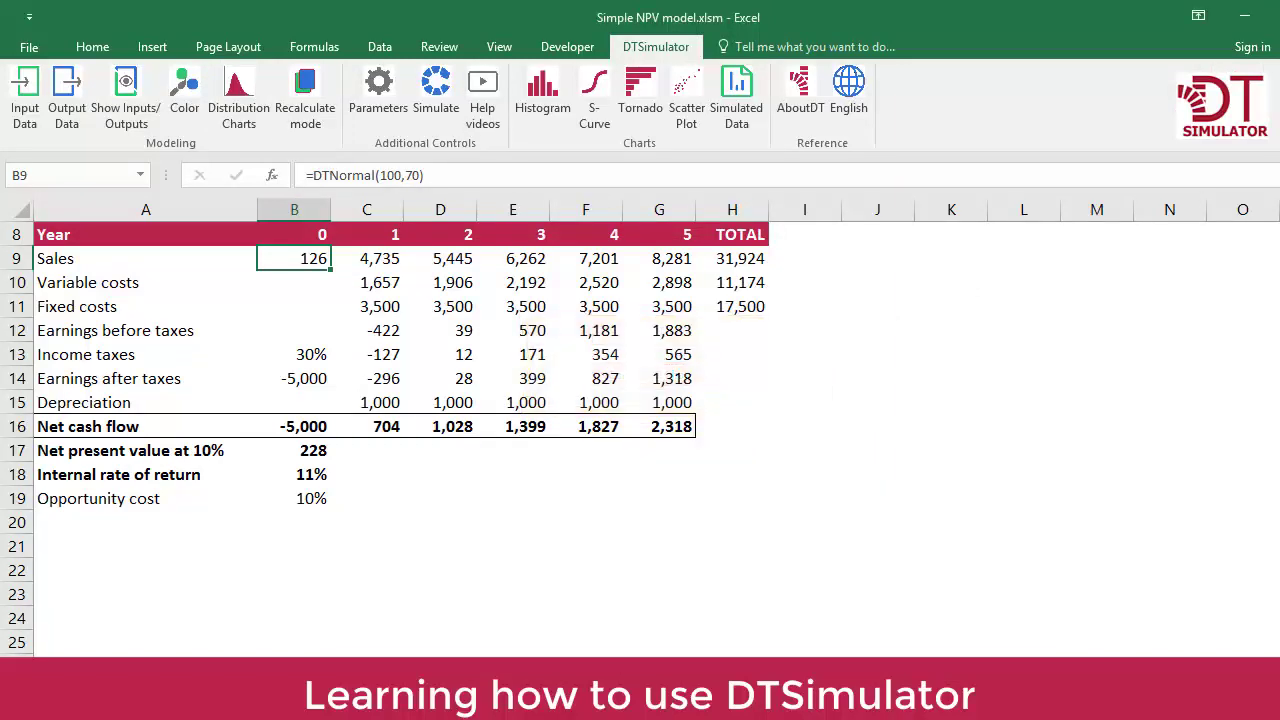
scroll(640, 440, up, 3)
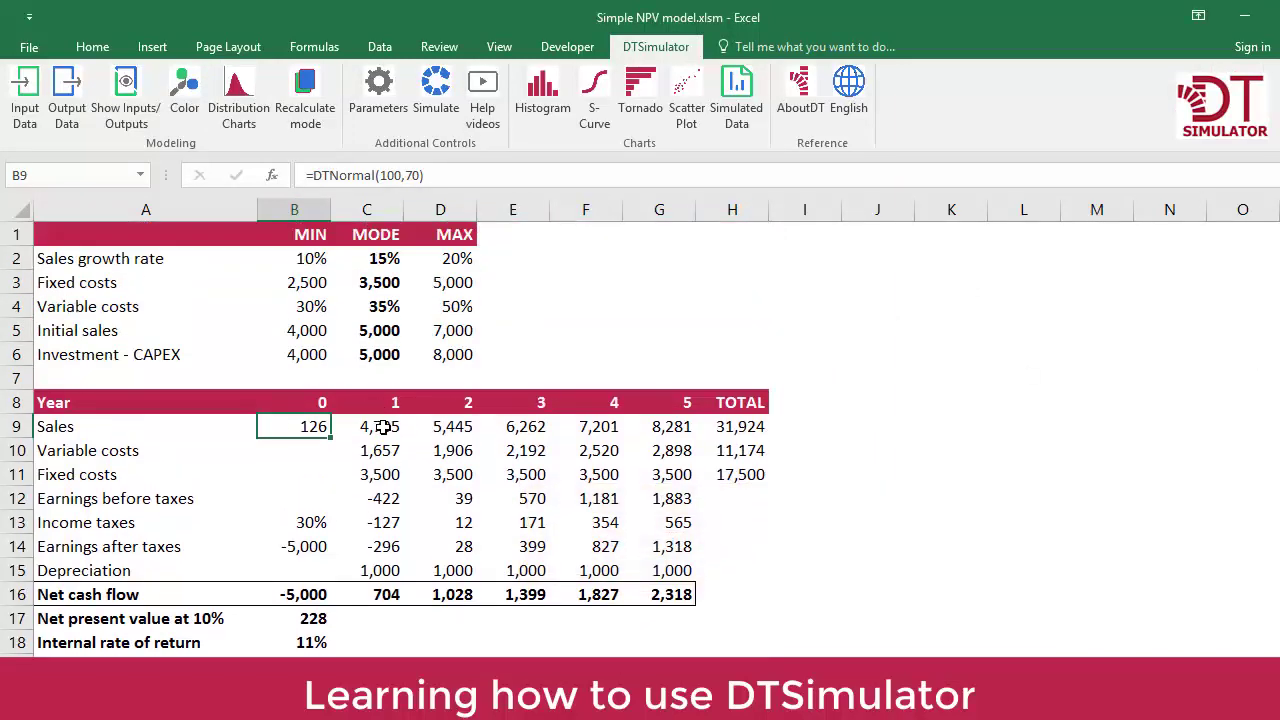
- In D9, replace the fixed growth-rate reference $C$2 with a DTPERT call
click(384, 428)
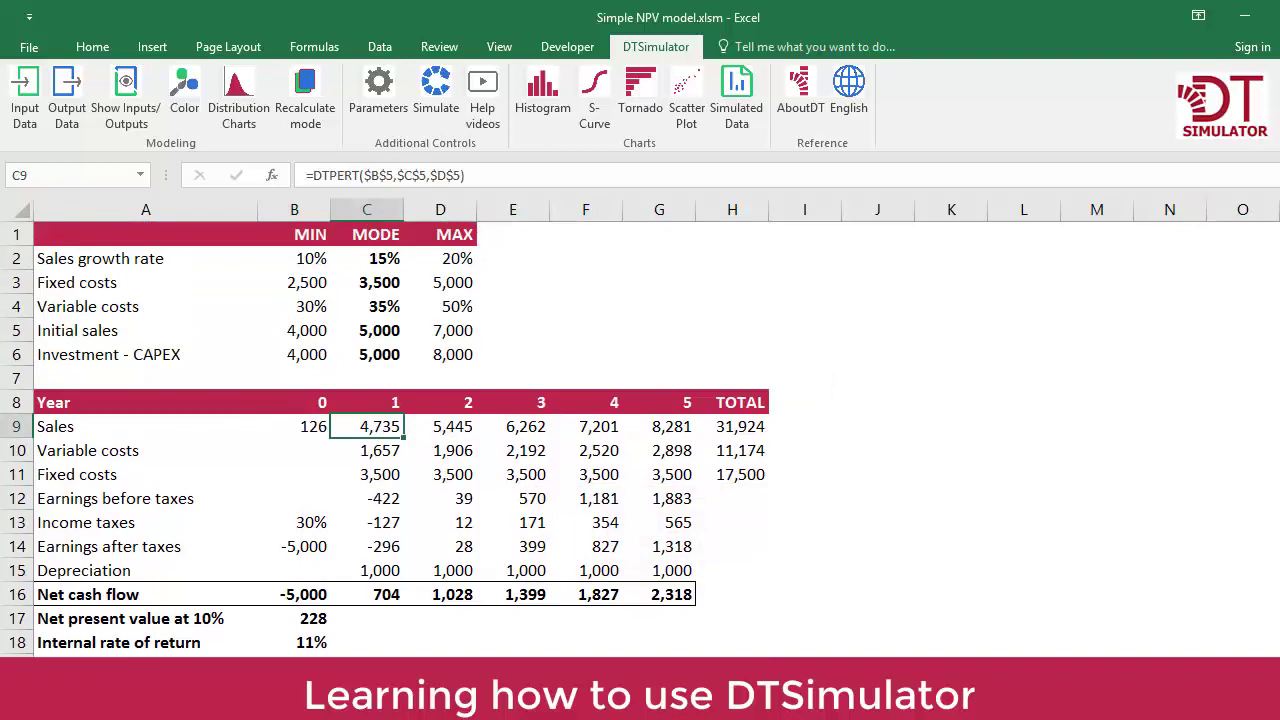
key(Right)
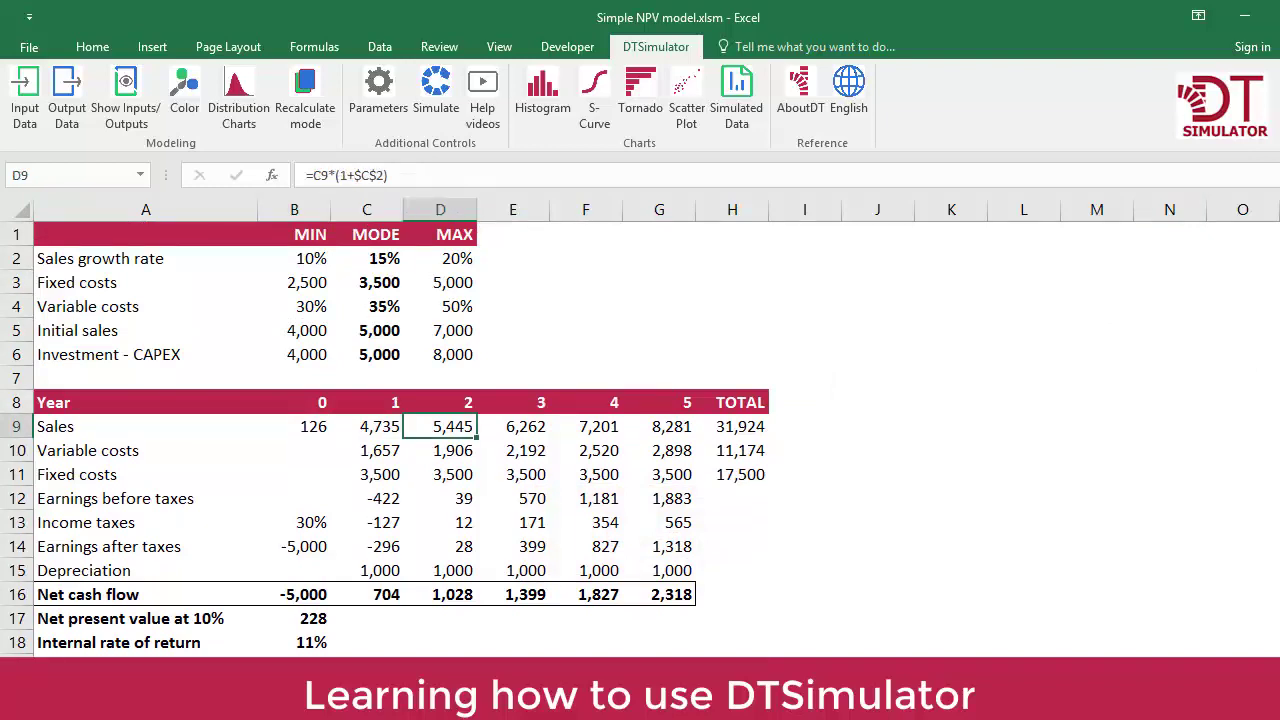
key(F2)
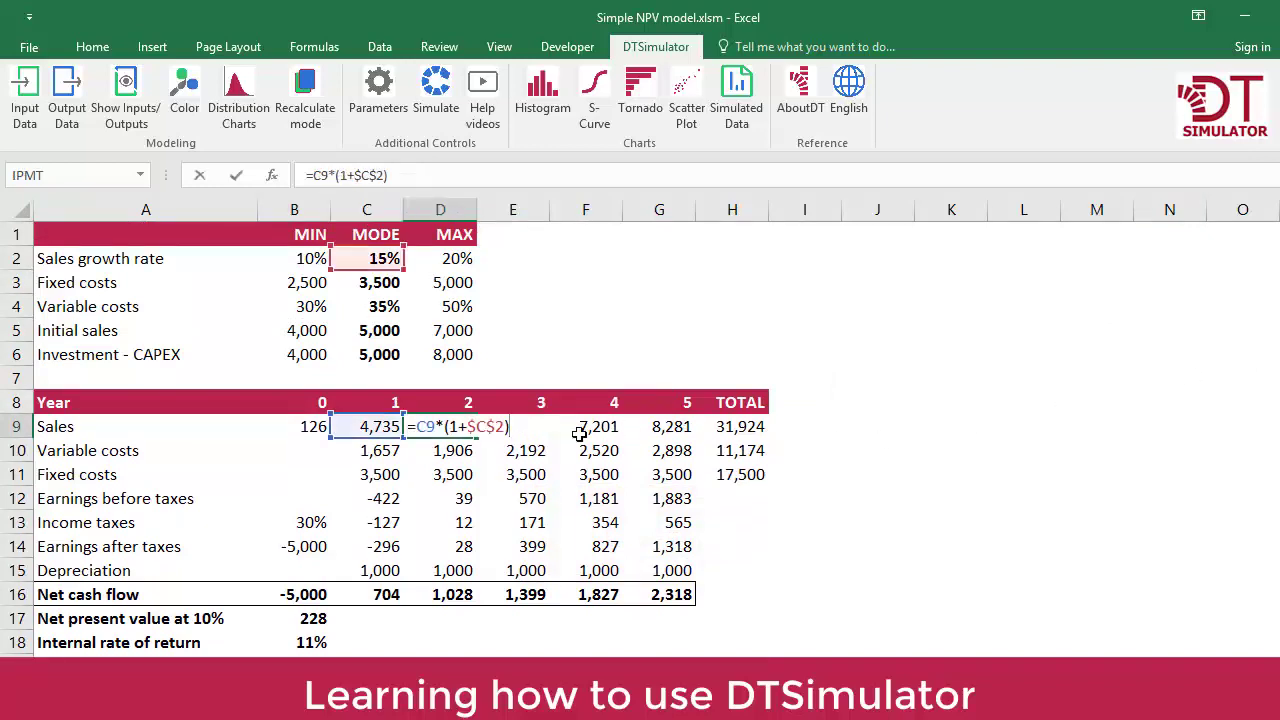
double_click(490, 428)
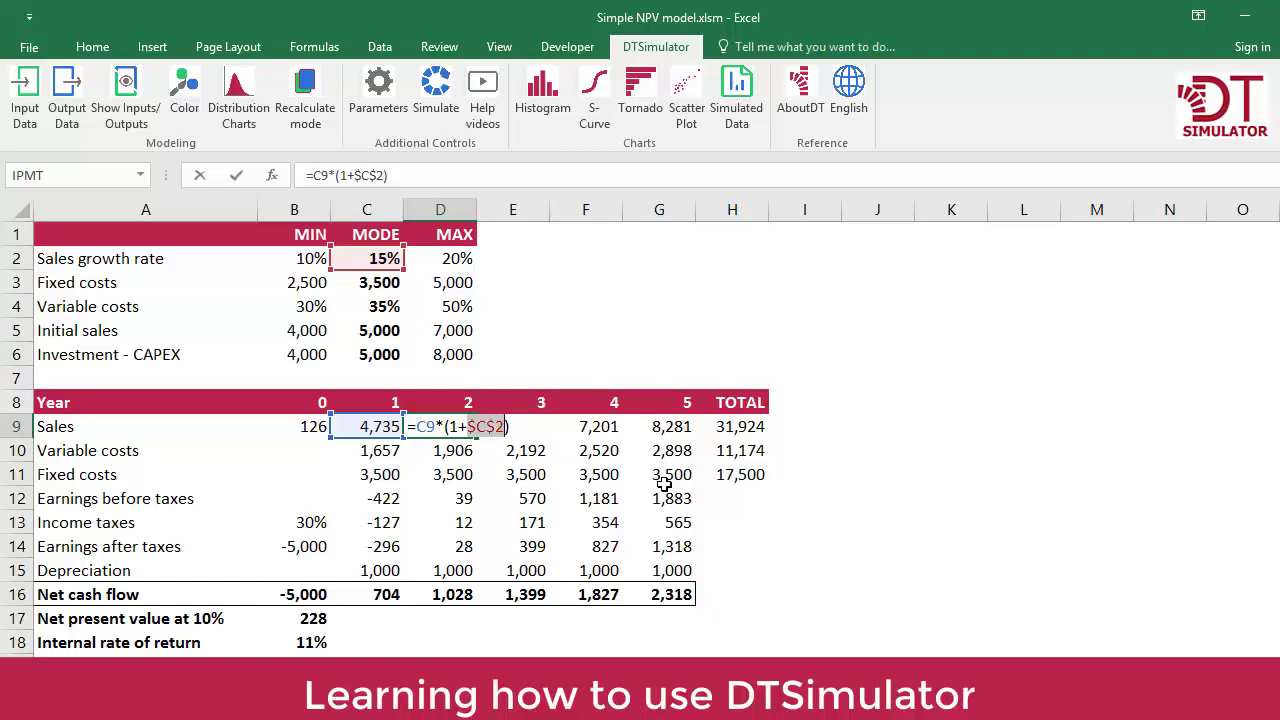
text(DTPERT()
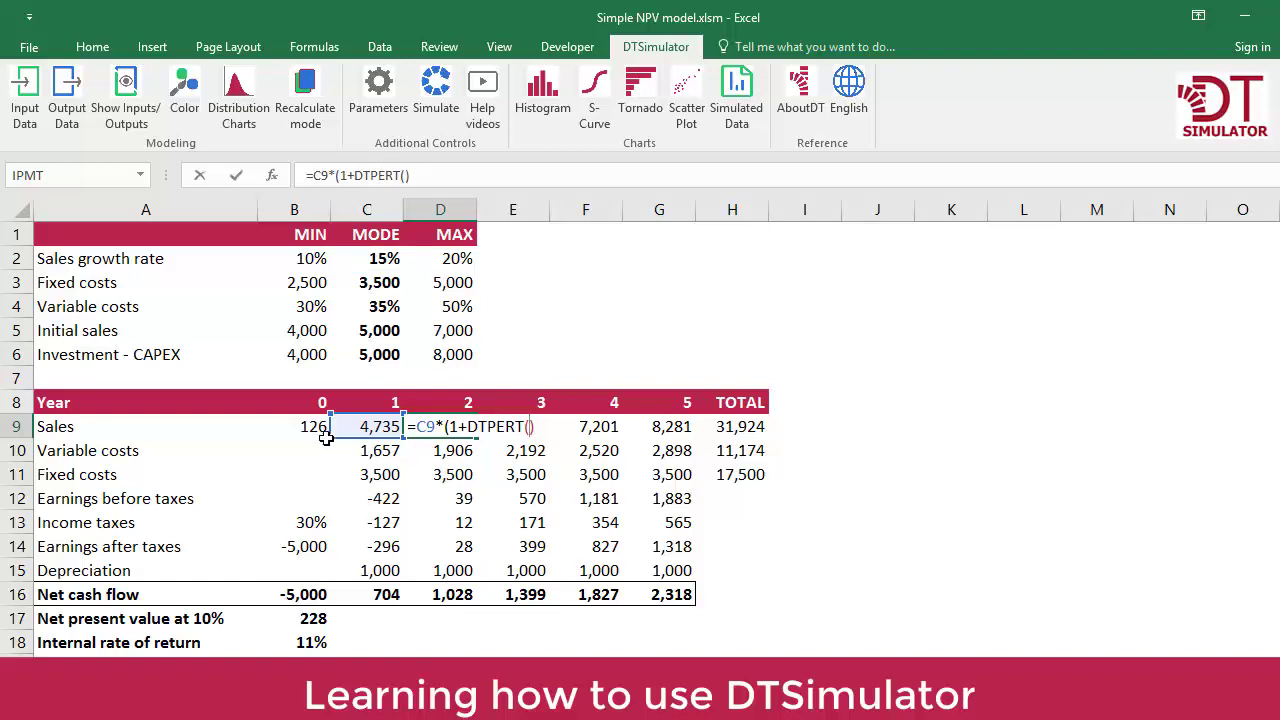
- Finish D9 as =C9*(1+DTPERT($B$2,$C$2,$D$2)) using the growth rate min, mode and max
click(313, 259)
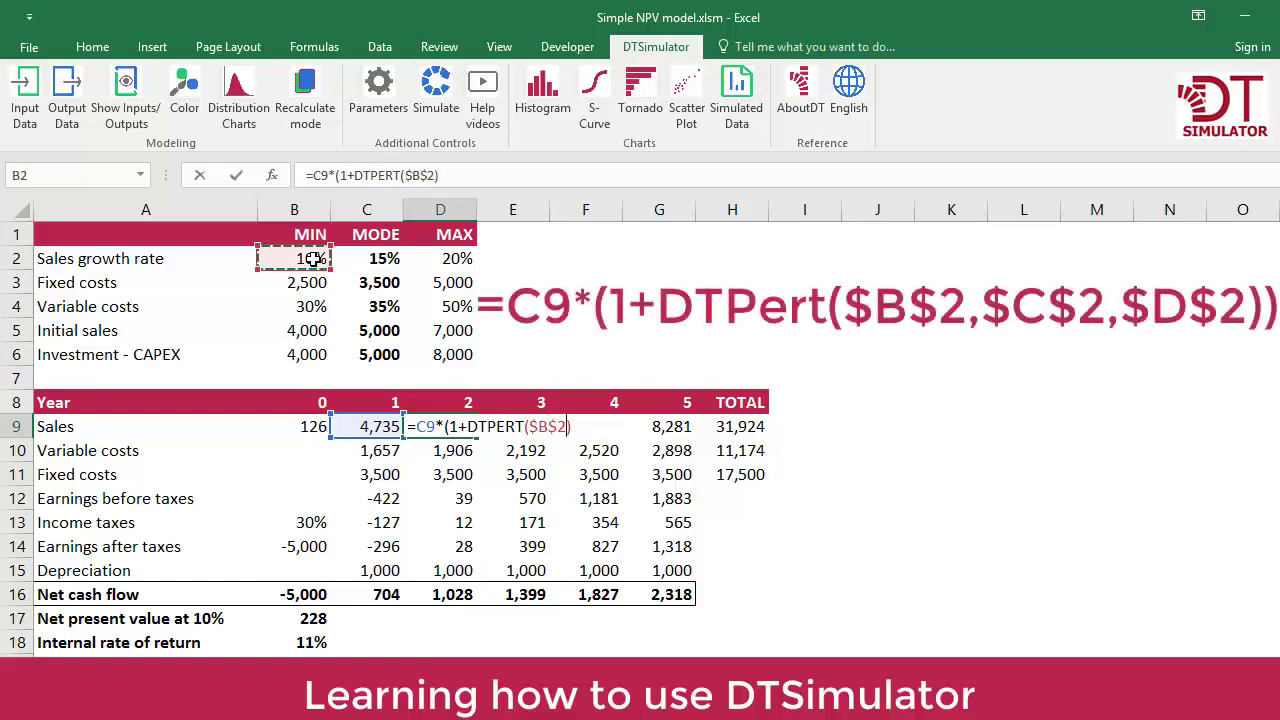
text(,)
click(384, 259)
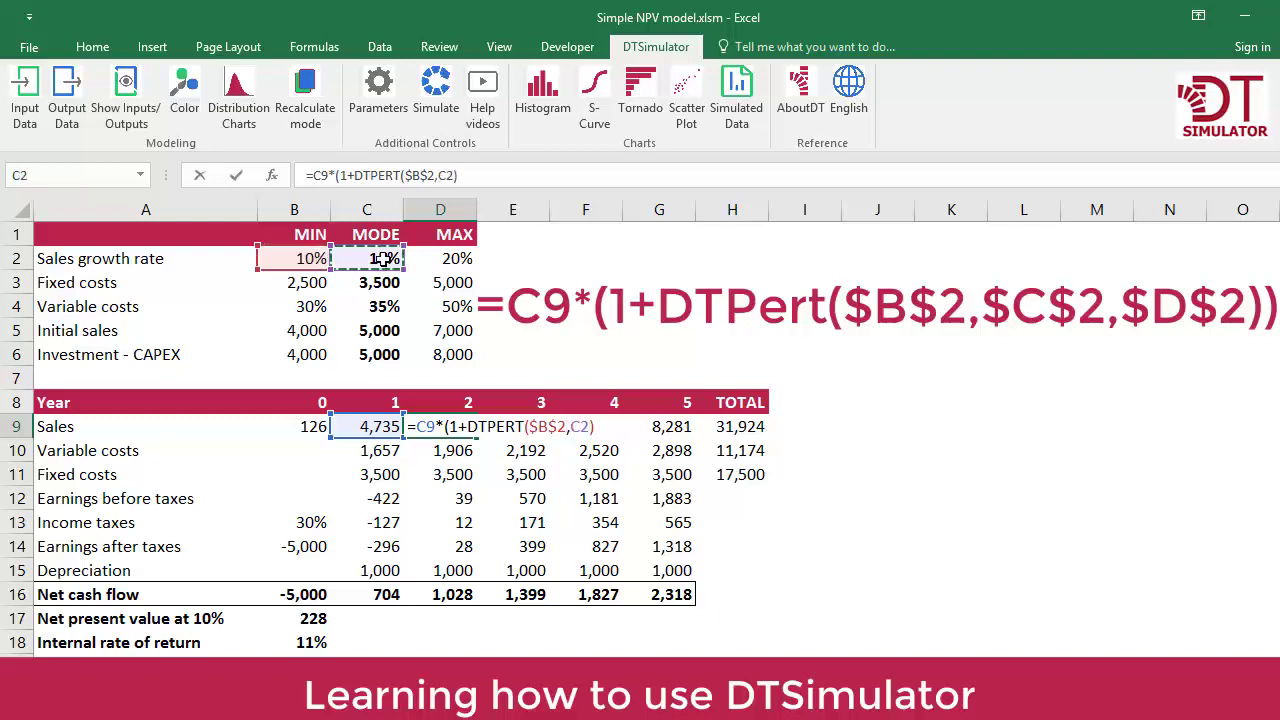
key(F4)
text($C$2,)
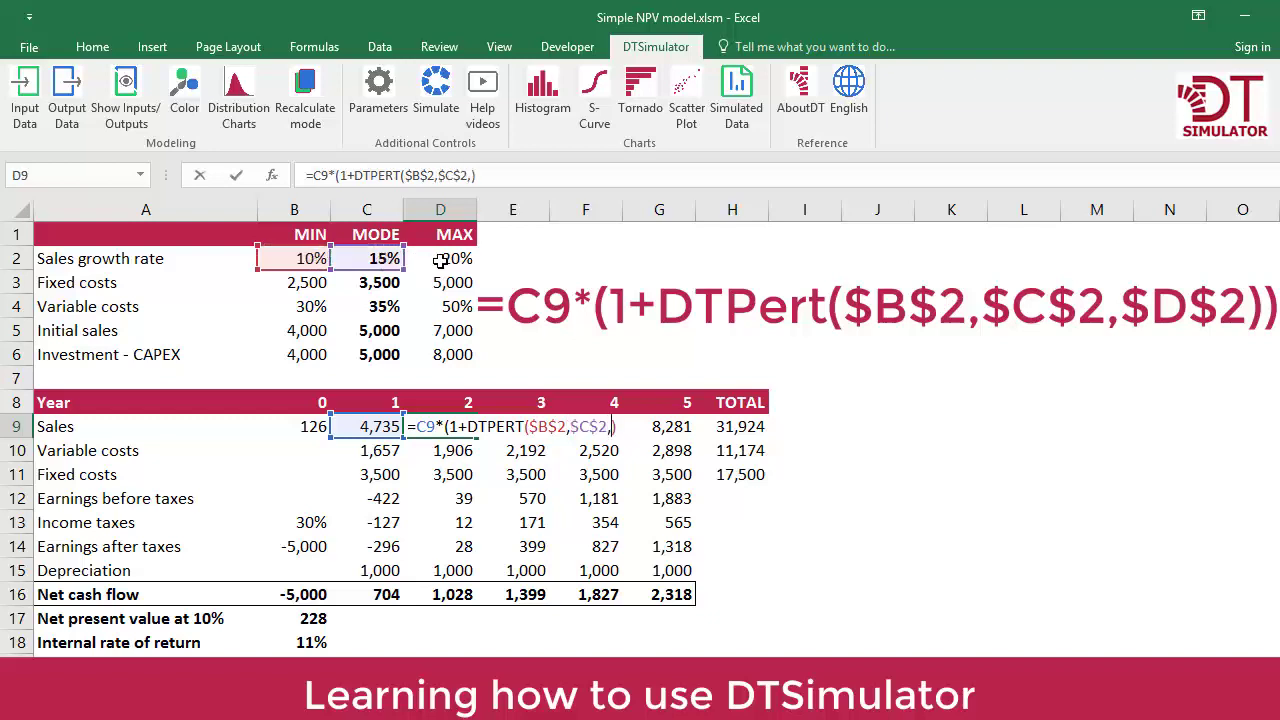
click(440, 259)
key(F4)
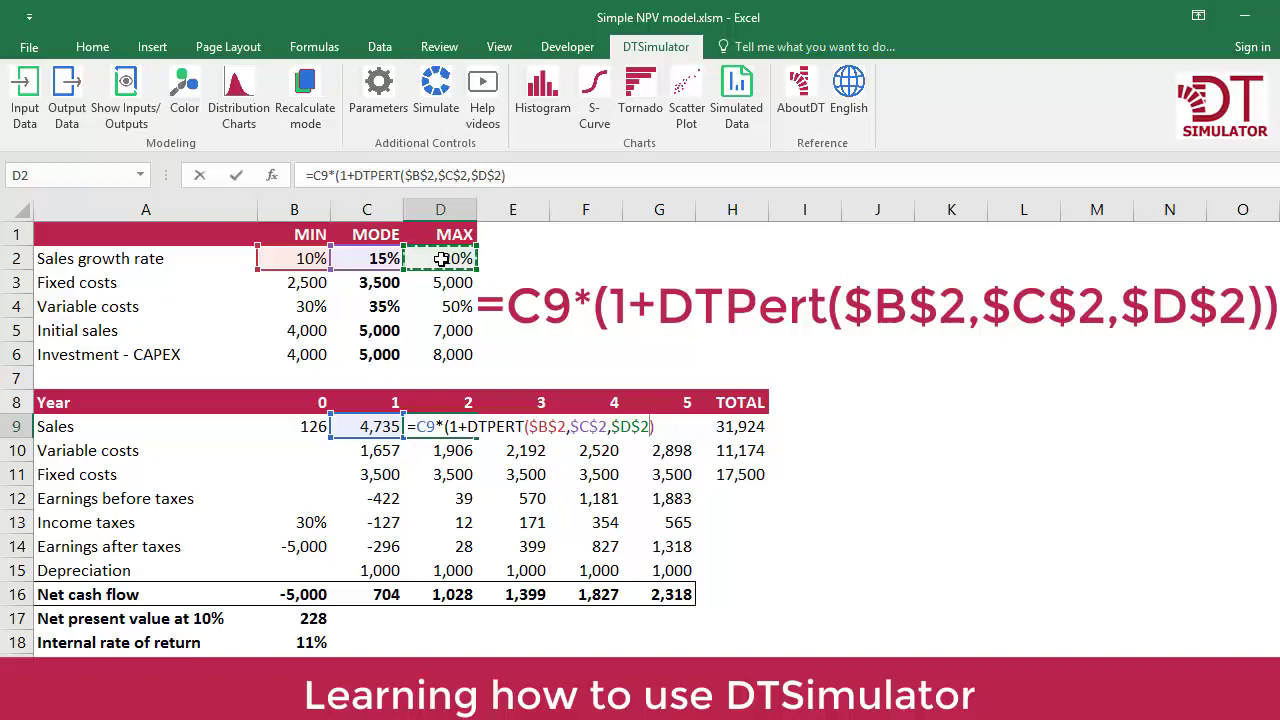
text())
key(ctrl+Return)
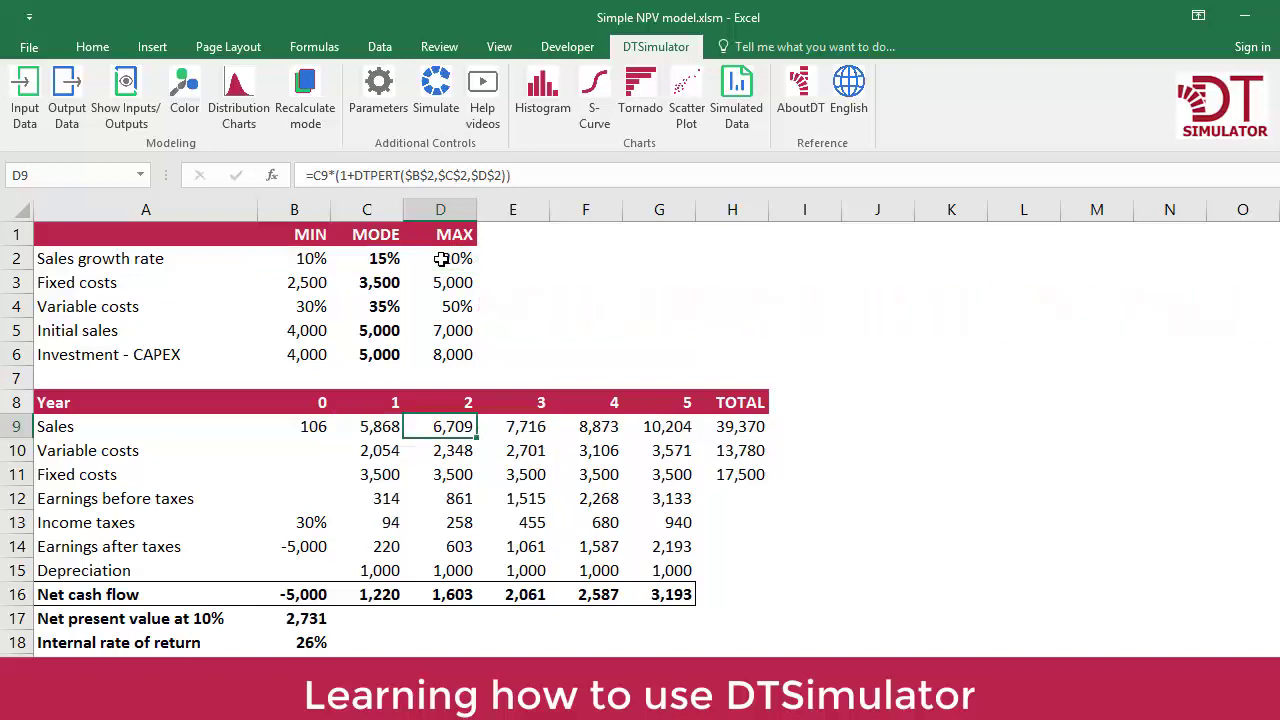
key(F2)
- Temporarily enable Comment Chart to preview the C9 and D9 sales distributions, then disable it
key(Escape)
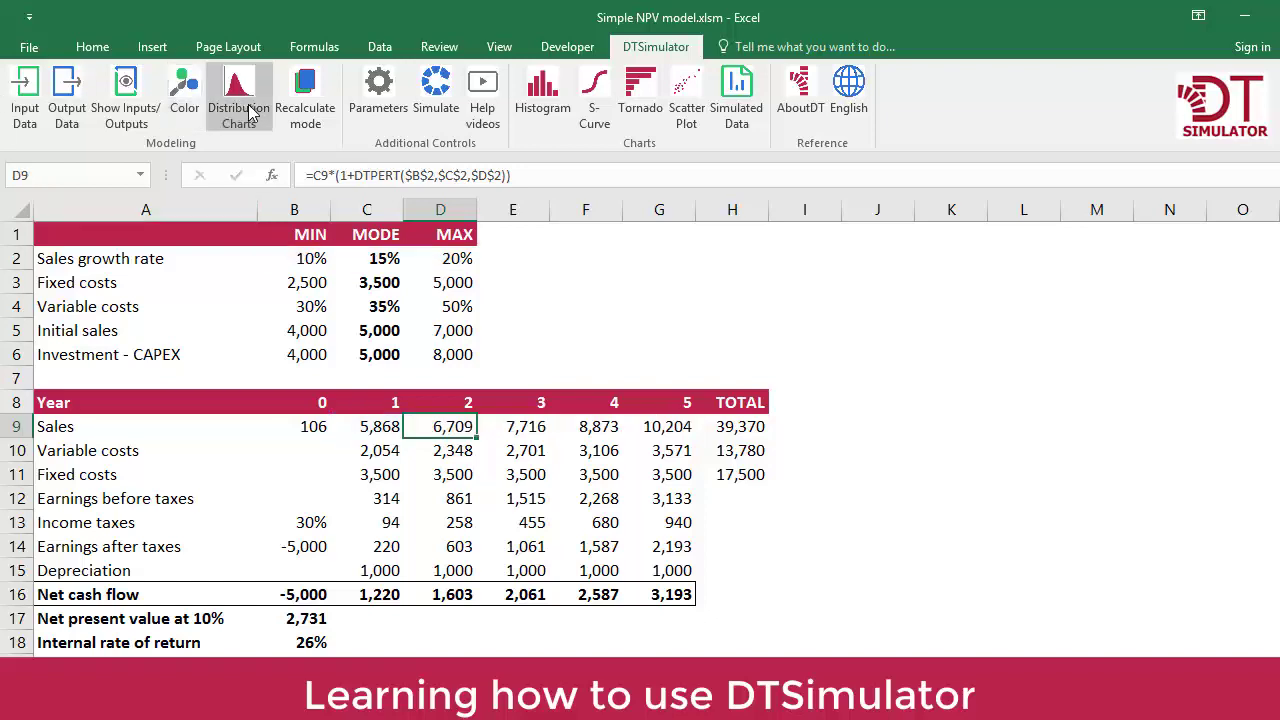
click(238, 100)
click(655, 378)
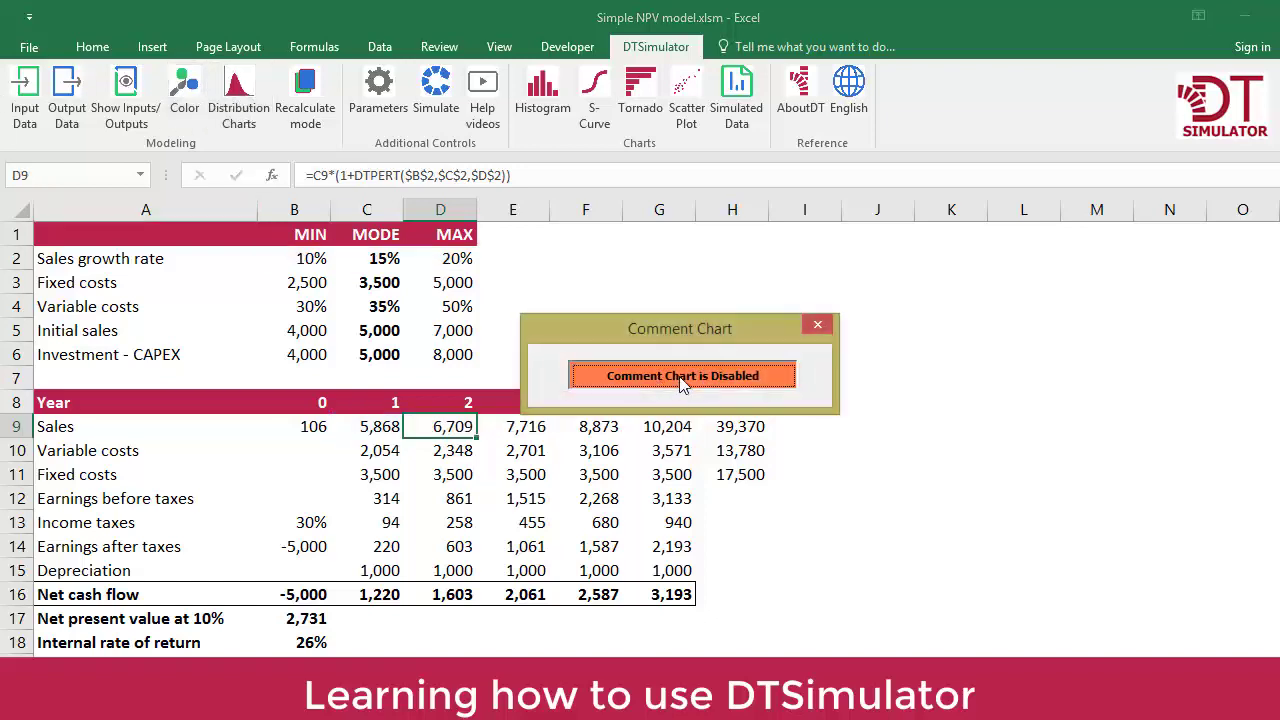
click(818, 326)
click(398, 426)
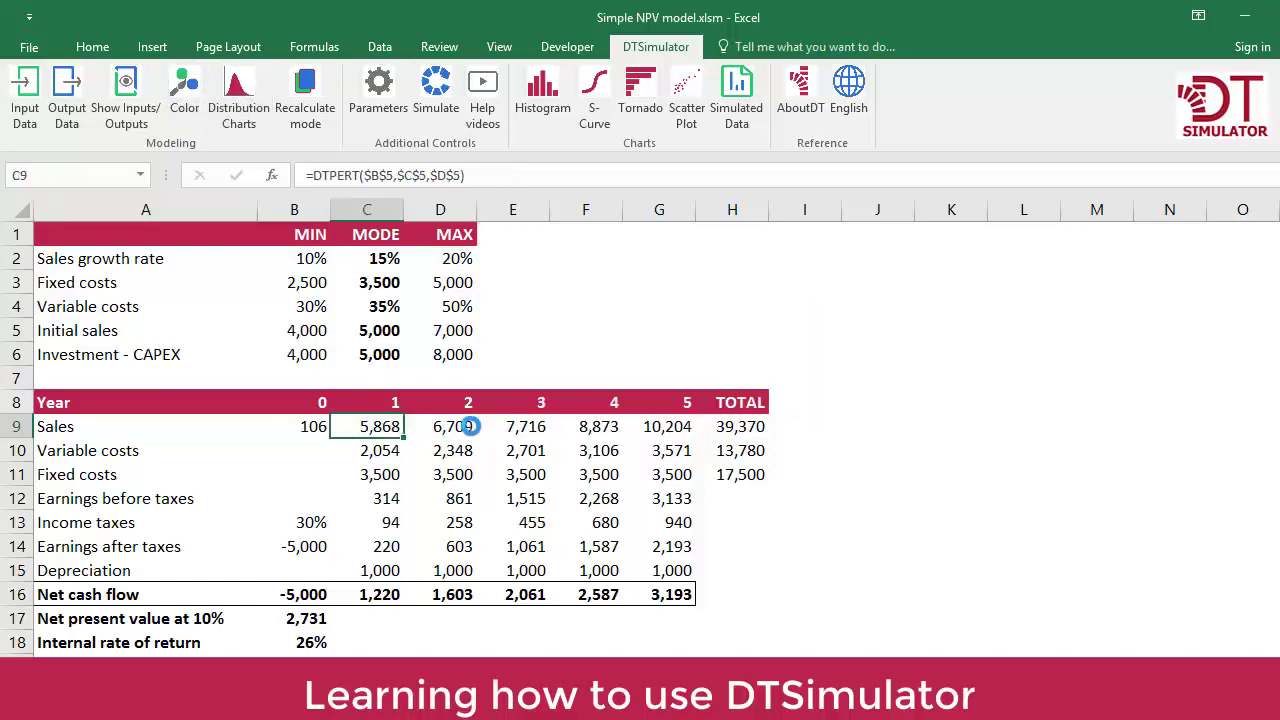
click(412, 430)
click(238, 100)
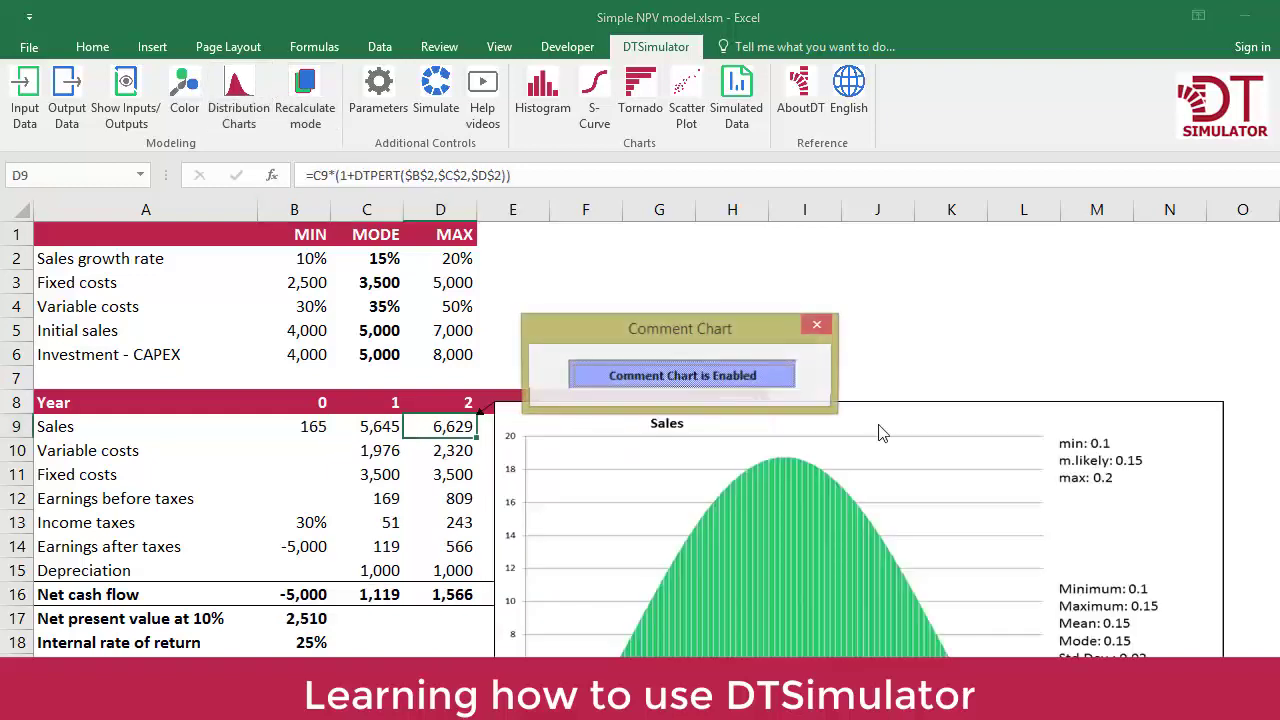
click(740, 374)
click(818, 325)
- Switch off DTSimulator's automatic recalculation of random values and confirm
key(Right)
key(Left)
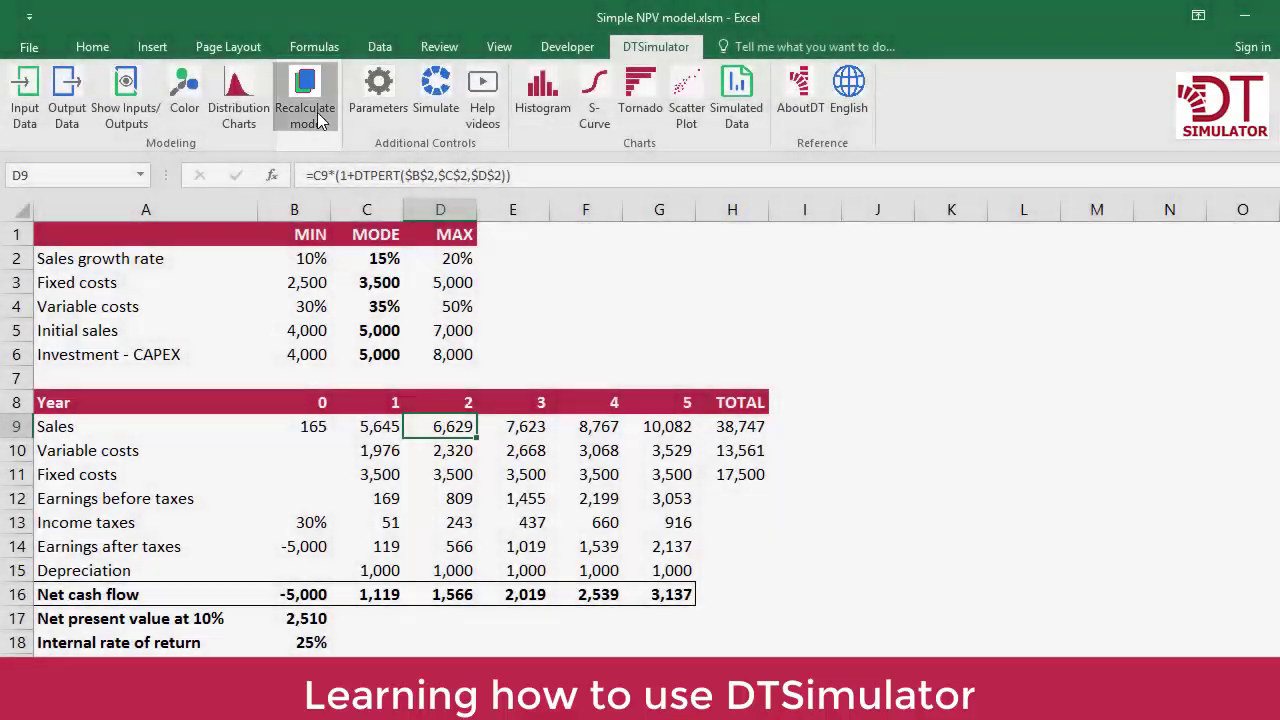
click(322, 118)
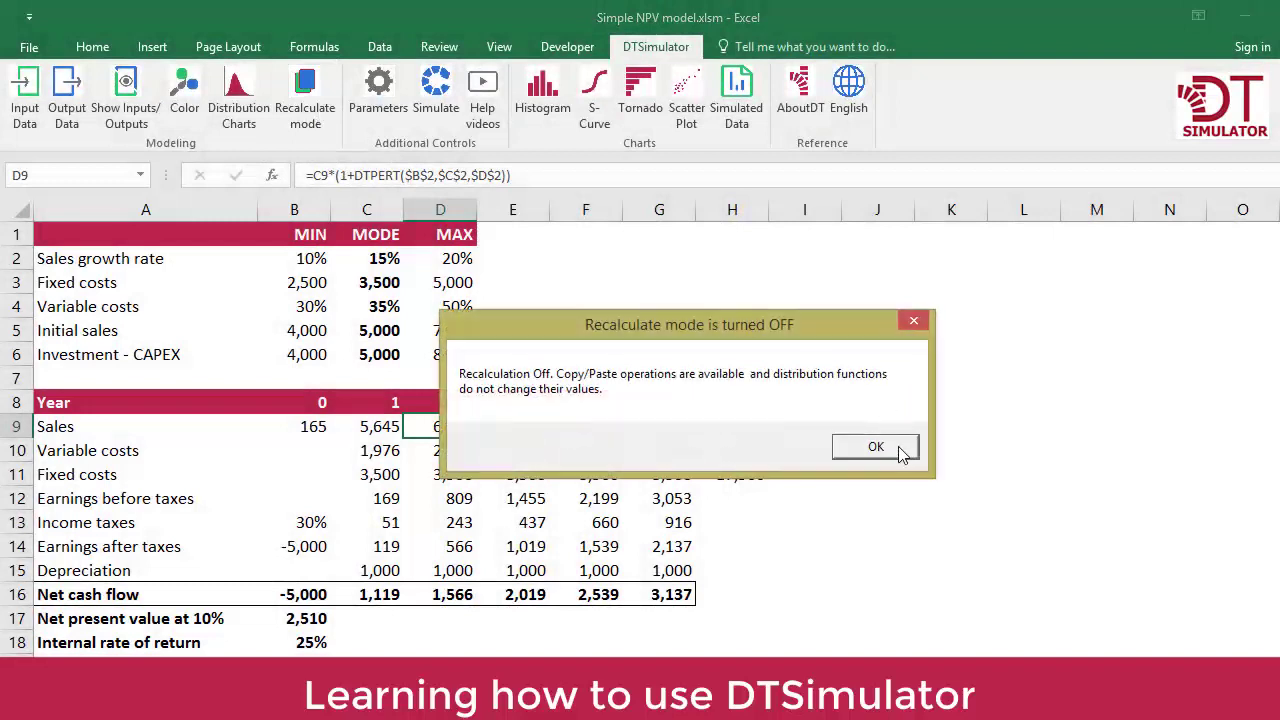
click(876, 447)
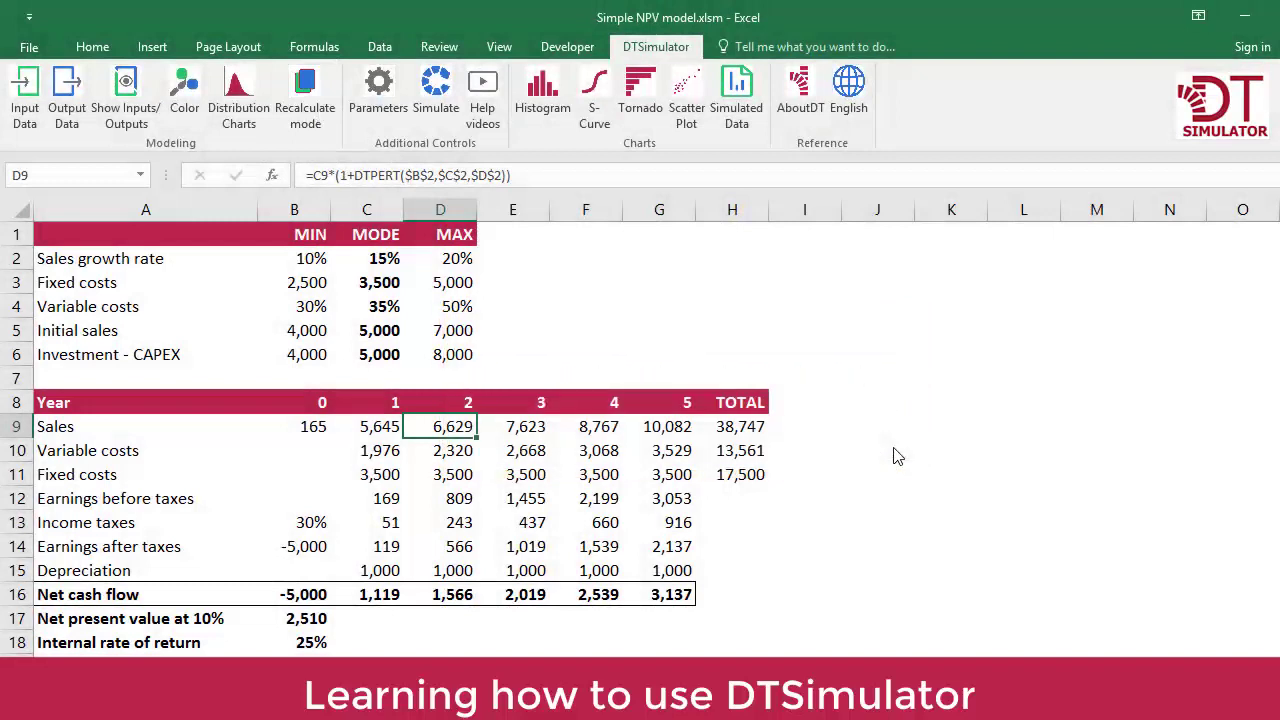
- Copy the year-2 sales growth formula into the later sales years and check the pasted formulas
key(ctrl+c)
key(shift+Right)
key(shift+Right)
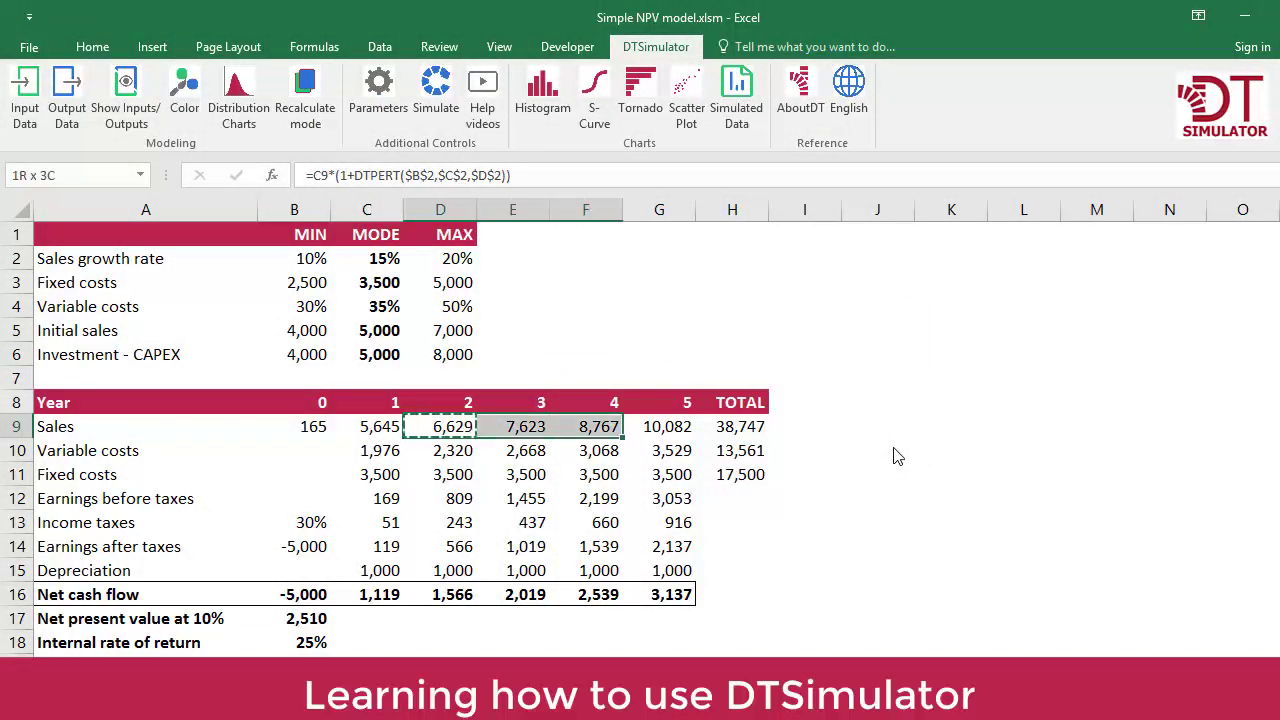
key(shift+Right)
key(ctrl+v)
key(F2)
key(Escape)
key(F2)
key(Escape)
key(Right)
key(F2)
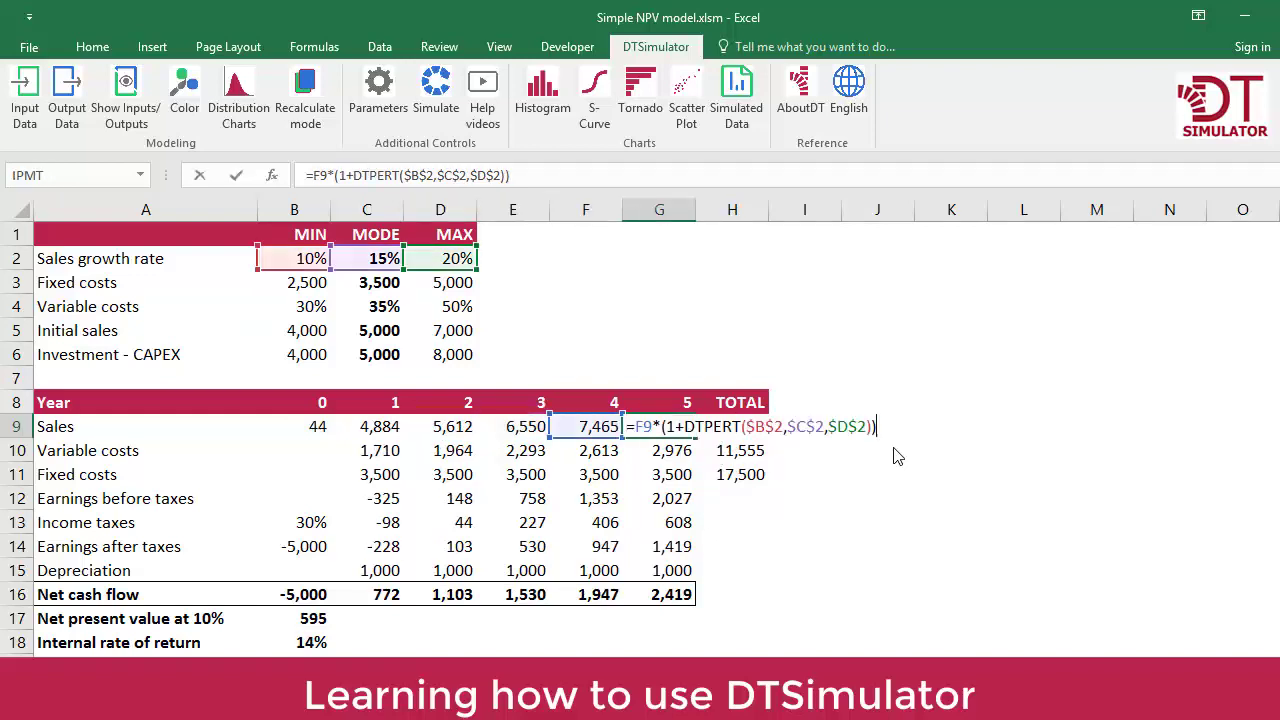
key(Escape)
key(Left)
key(Left)
key(Left)
key(Left)
- Make year-1 variable costs in C10 a DTPERT draw on the variable cost share min, mode and max
key(Down)
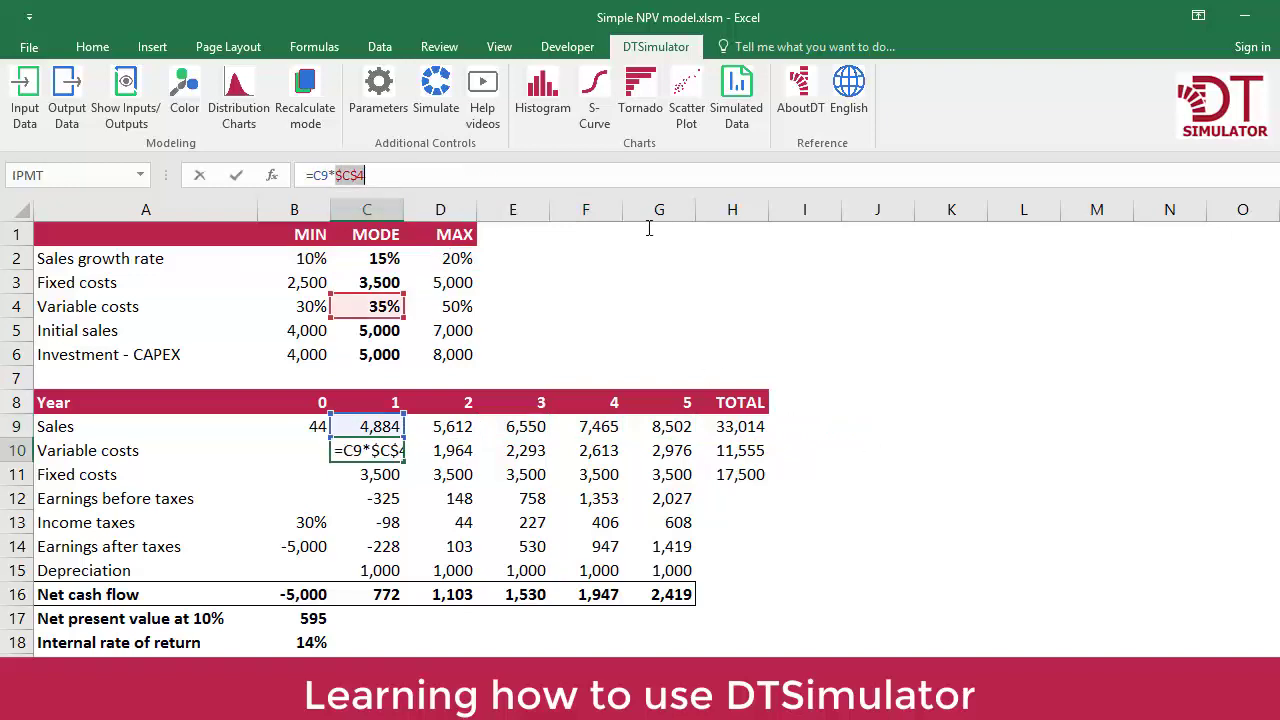
text(DTPERT()
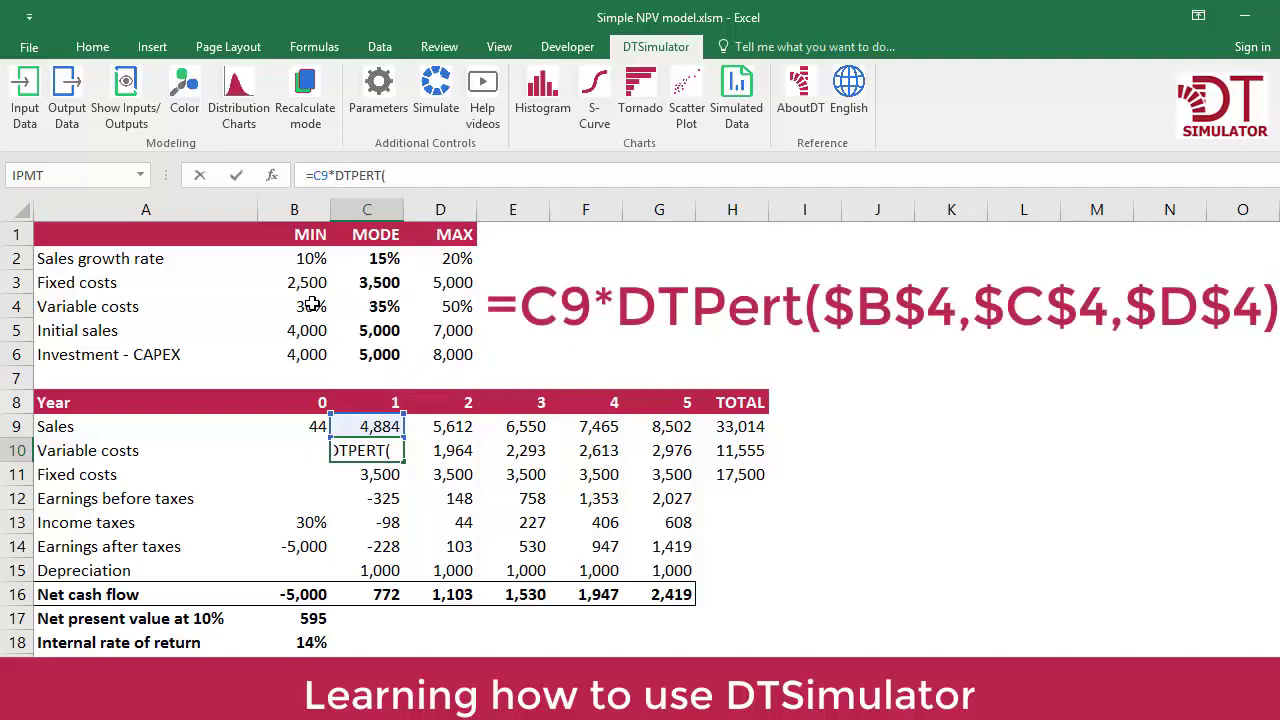
click(313, 305)
key(F4)
text(,)
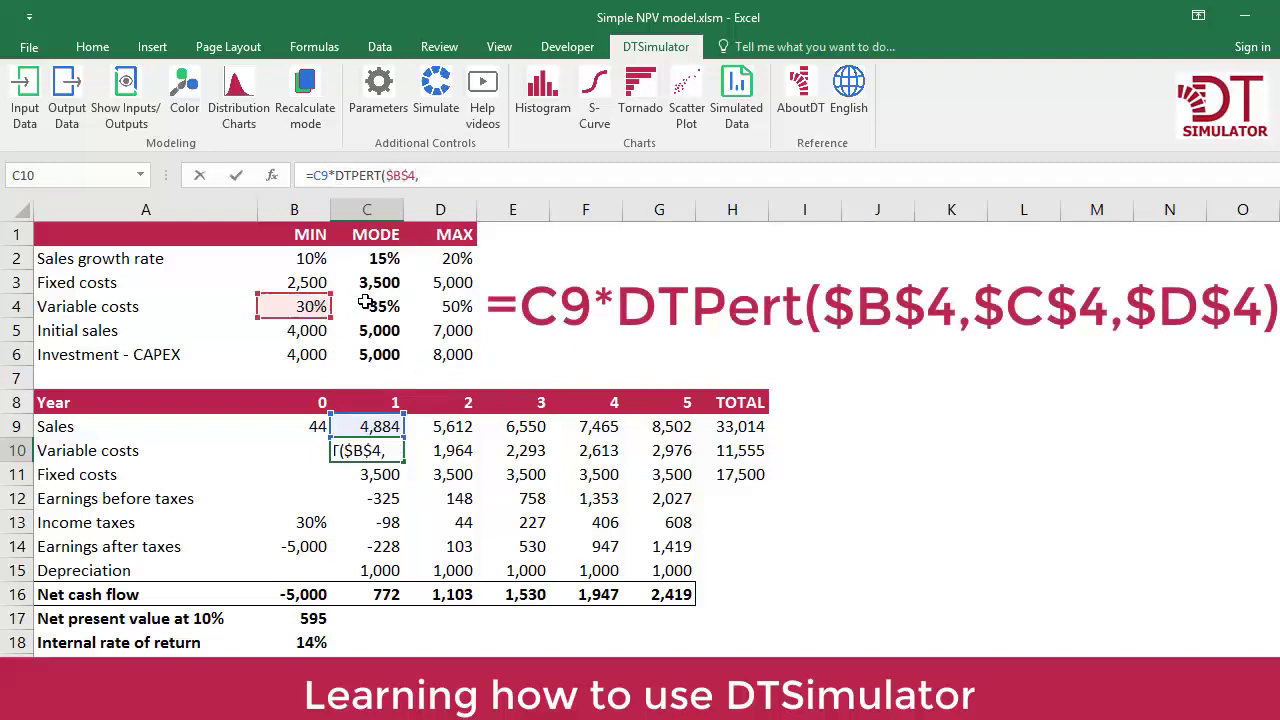
click(366, 305)
key(F4)
text(,)
click(460, 305)
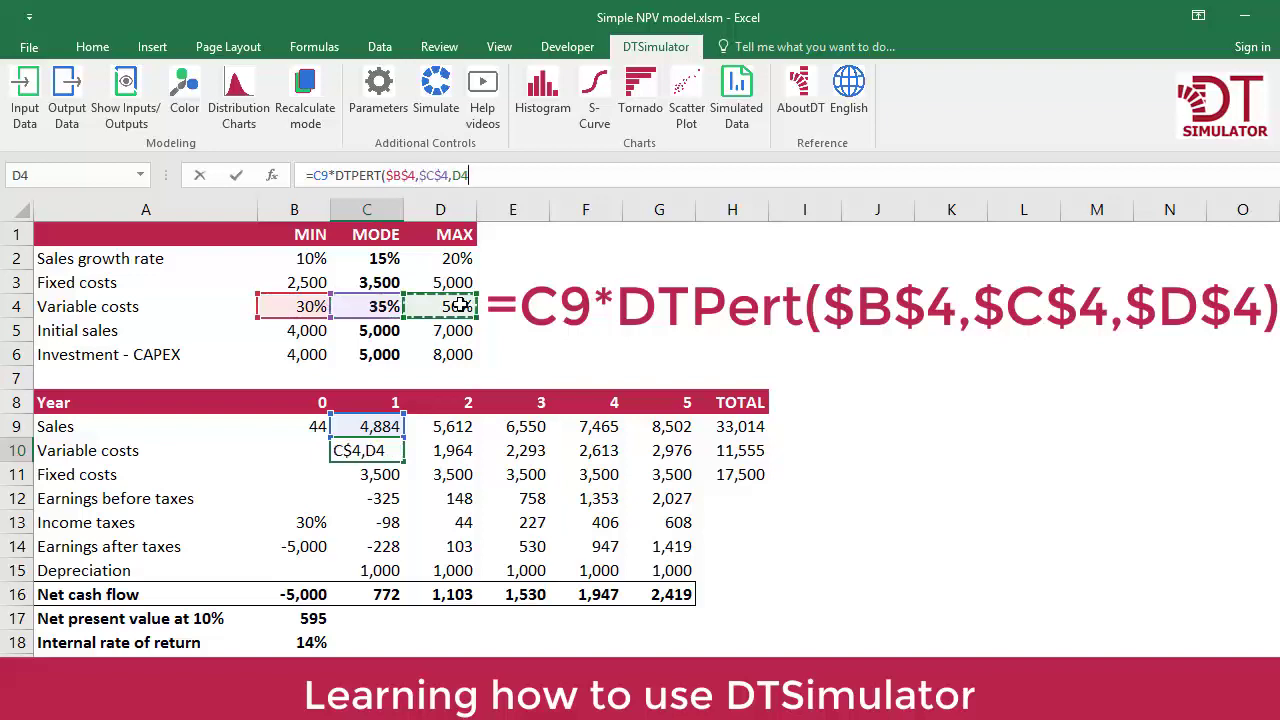
key(F4)
key(ctrl+Return)
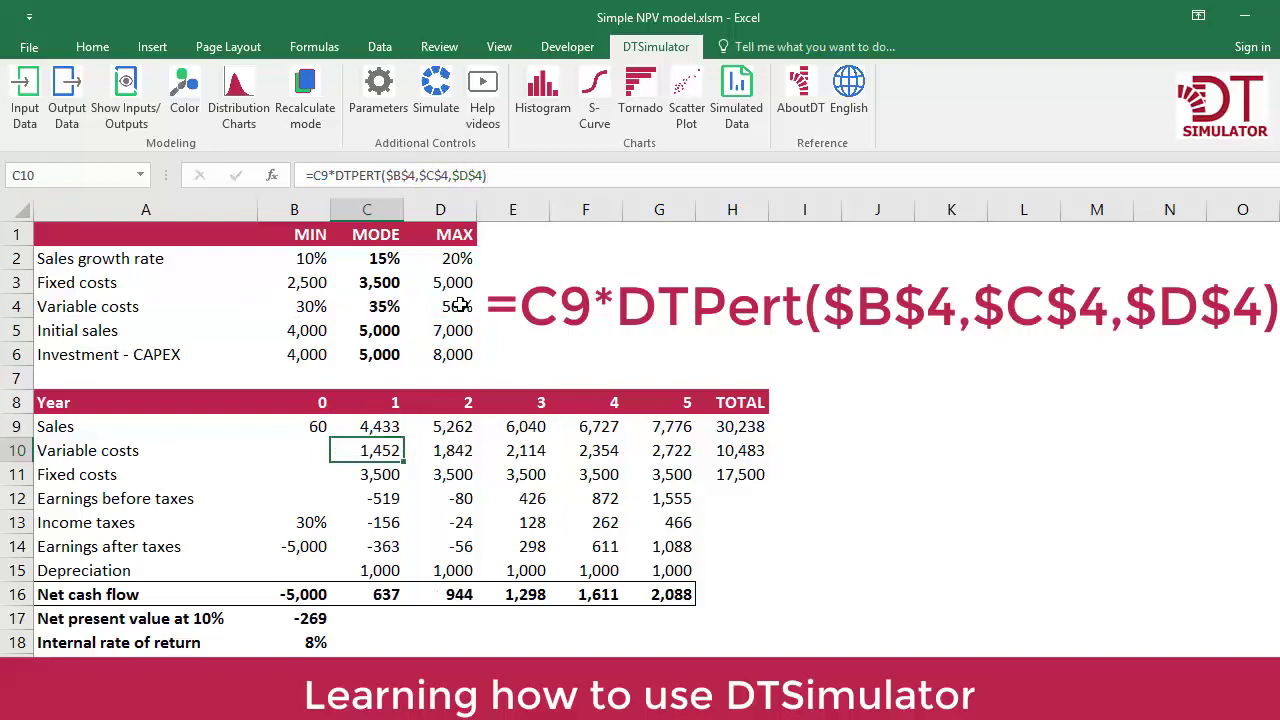
- Copy the C10 variable costs formula across the variable costs row
key(ctrl+c)
key(shift+Right)
key(shift+Right)
key(shift+Right)
key(shift+Right)
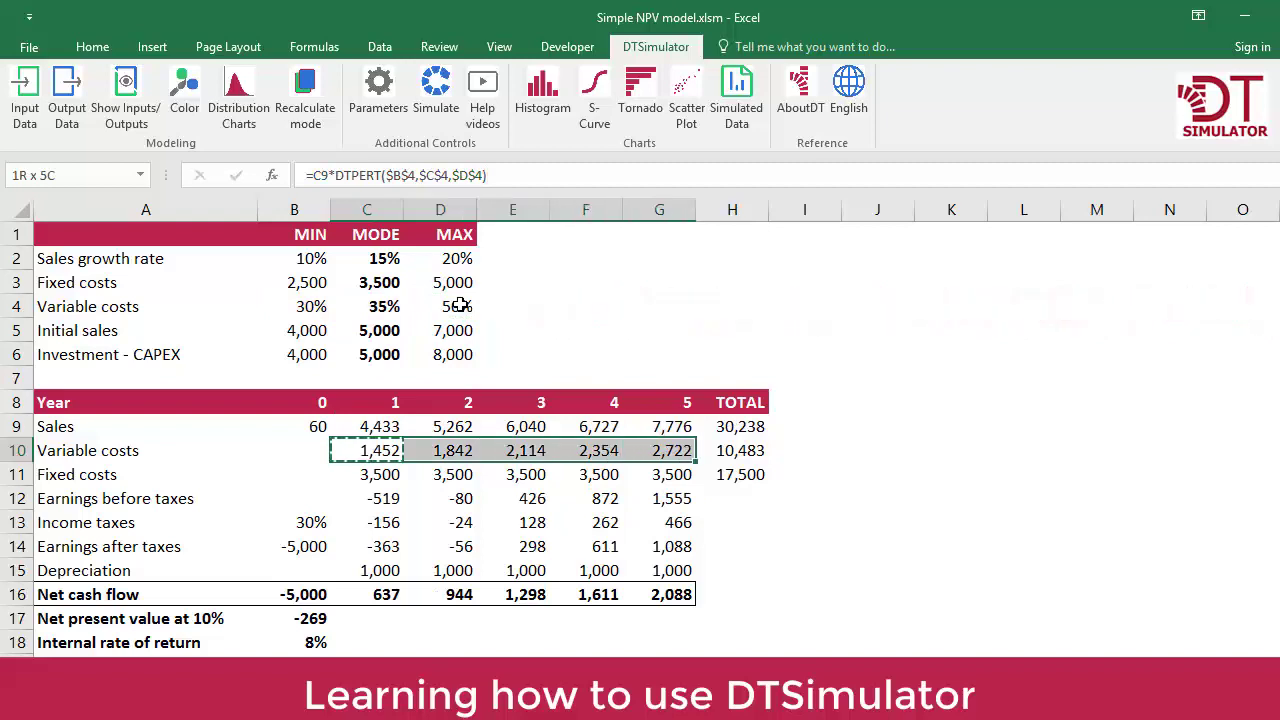
key(ctrl+v)
key(Escape)
- Enter =DTPERT($B$3,$C$3,$D$3) as year-1 fixed costs in C11
key(Down)
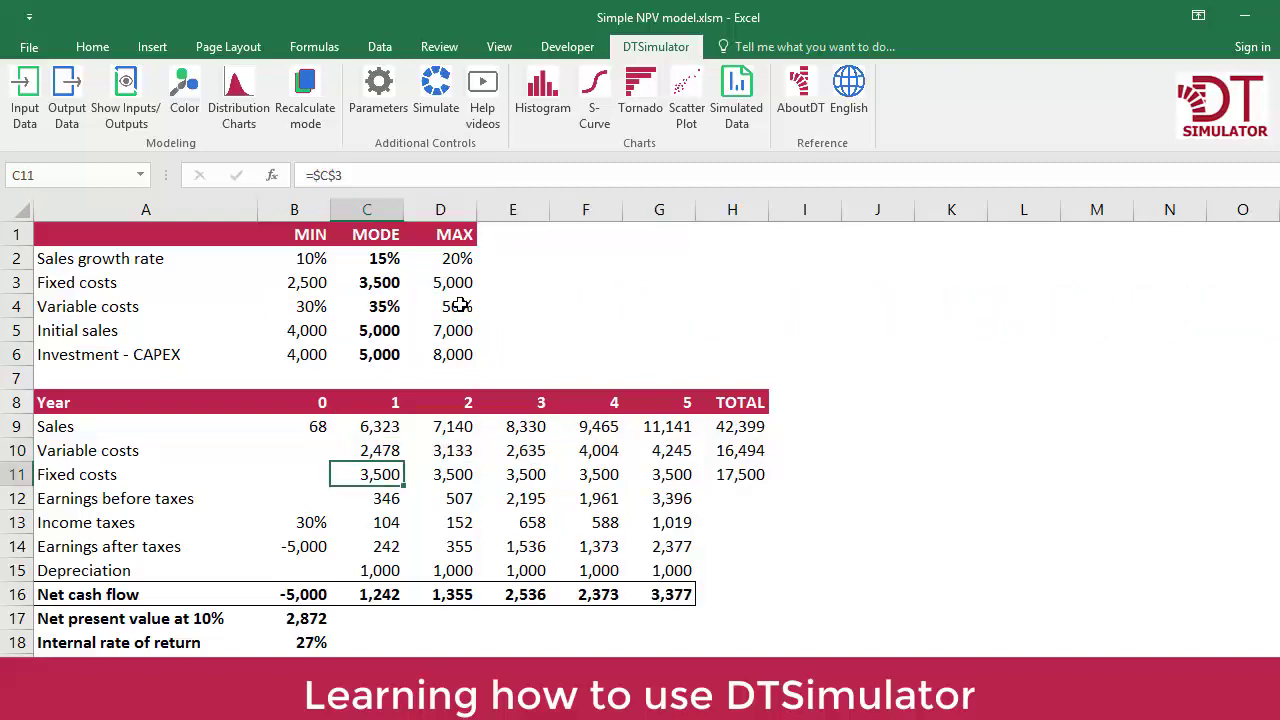
text(=)
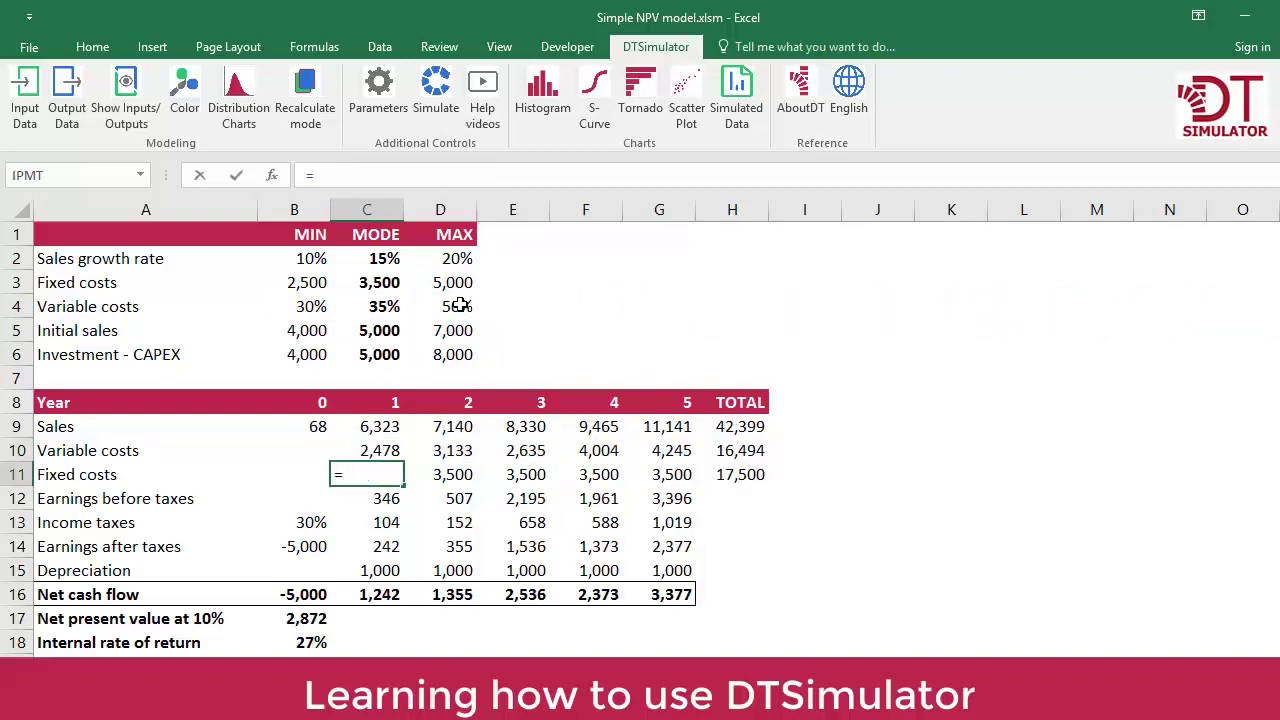
text(DTPERT()
click(312, 283)
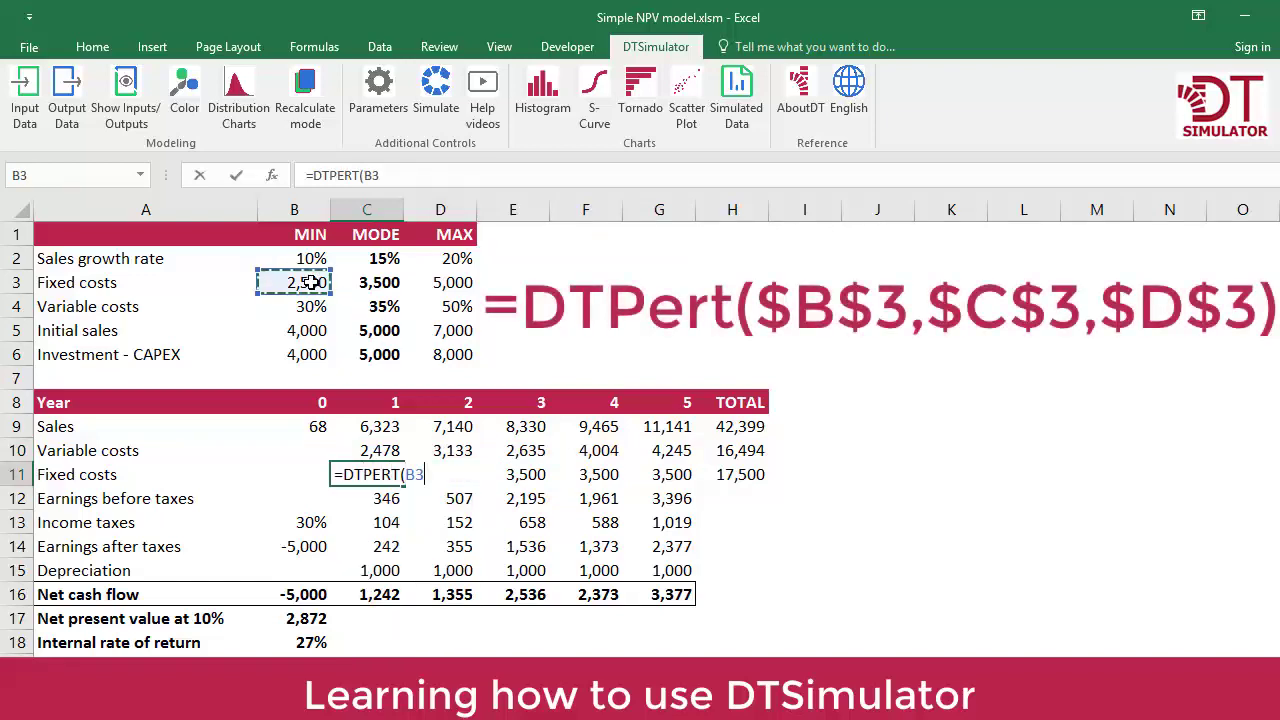
key(F4)
text($B$3,)
click(356, 282)
key(F4)
text(,)
click(445, 283)
key(F4)
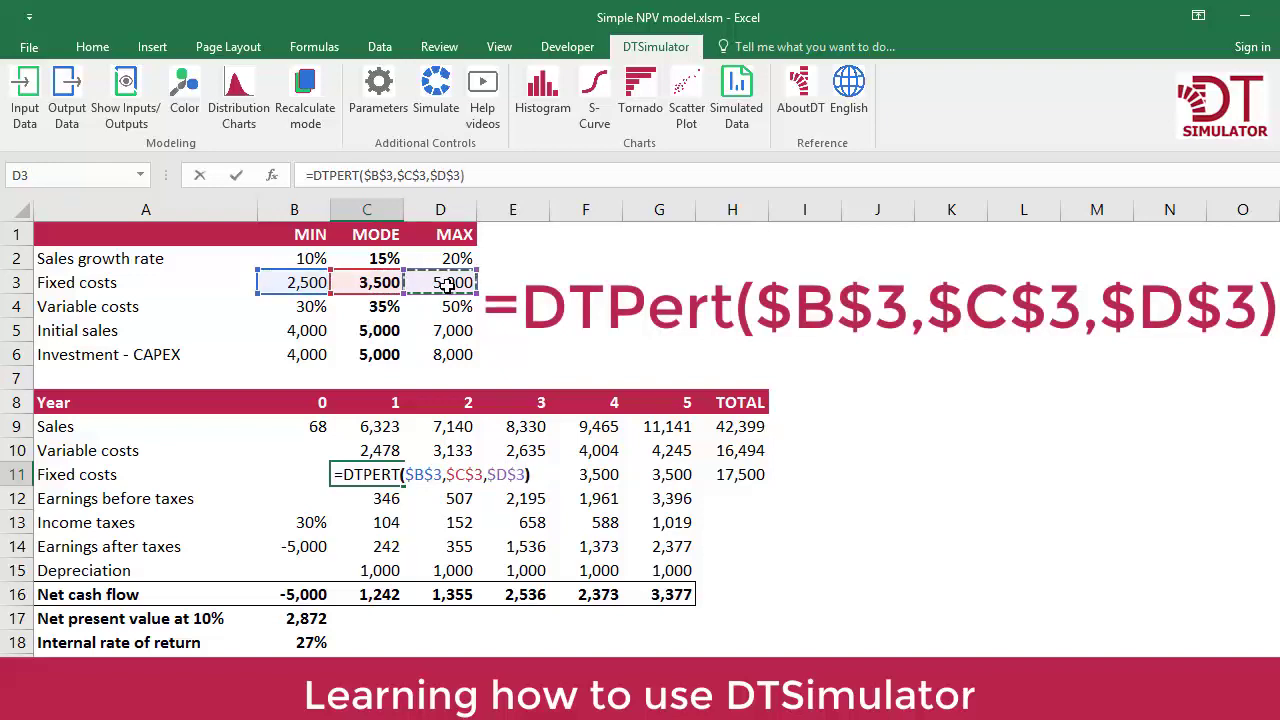
key(ctrl+Return)
- Copy the C11 fixed-cost formula into D11:G11
key(ctrl+c)
key(shift+Right)
key(shift+Right)
key(shift+Right)
key(shift+Right)
key(ctrl+v)
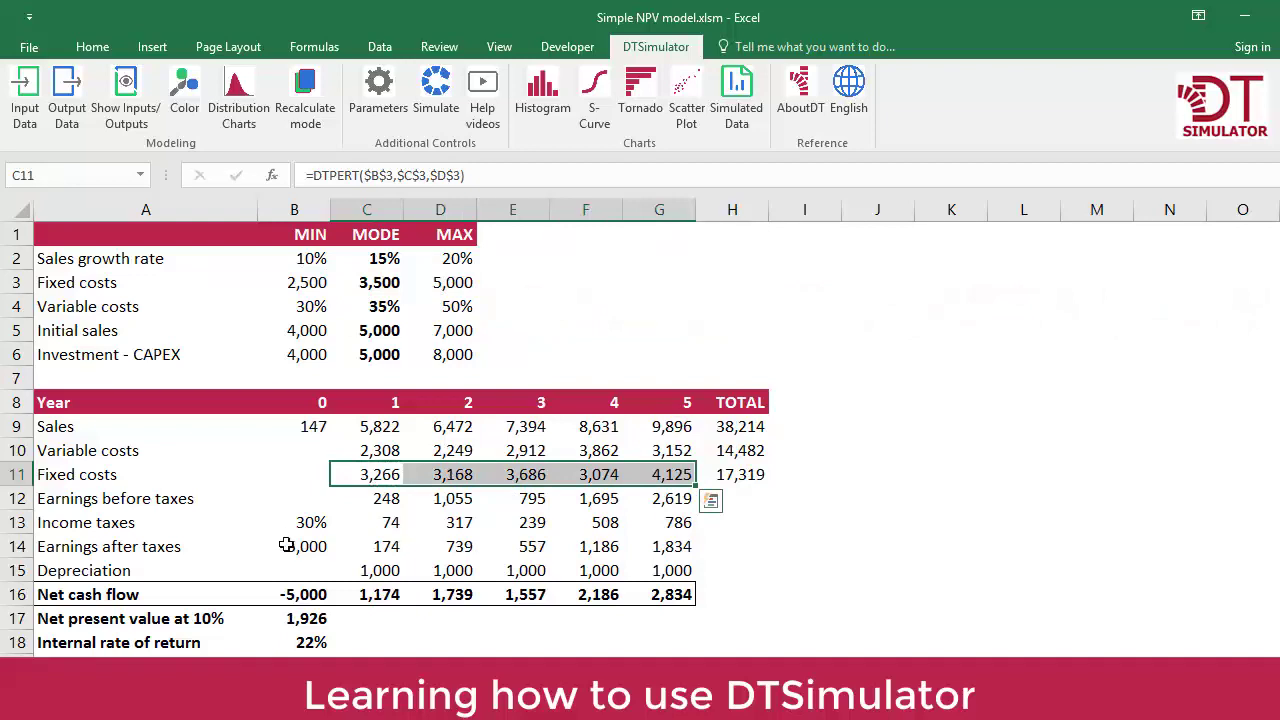
- Inspect the existing =-C6 investment formula in B14 and clear it for rewriting
click(288, 547)
key(F2)
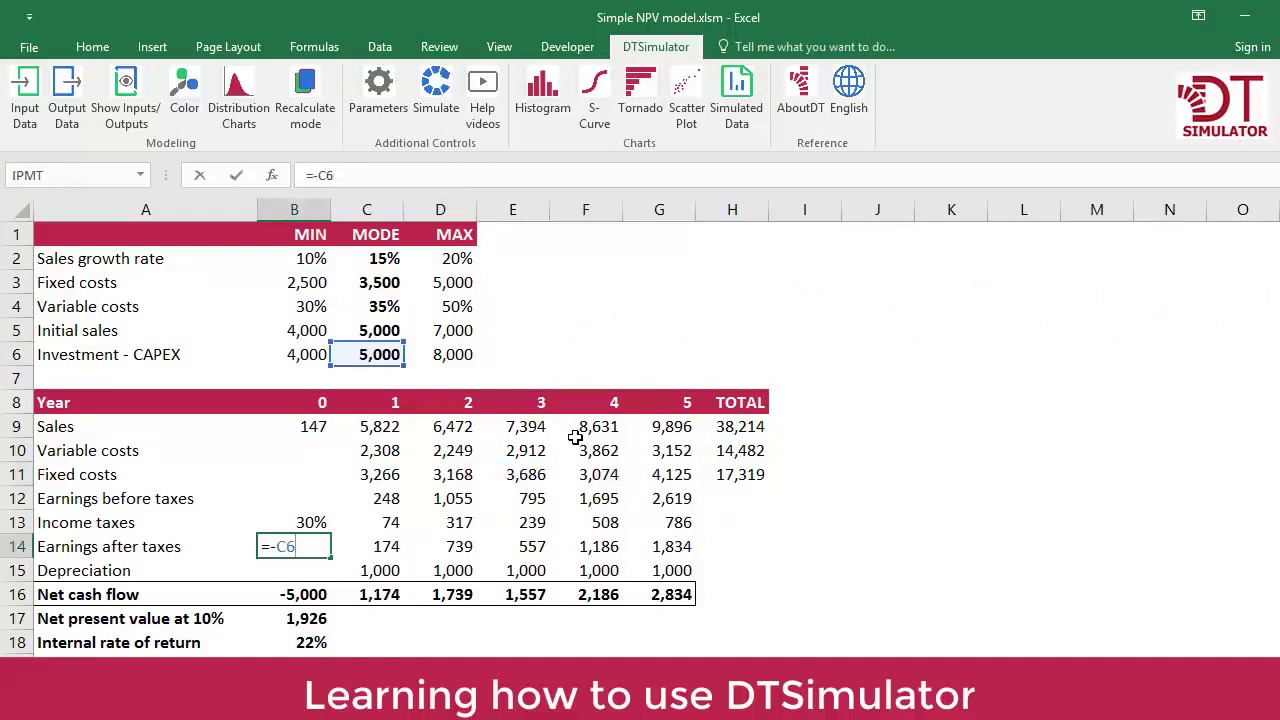
key(ctrl+Return)
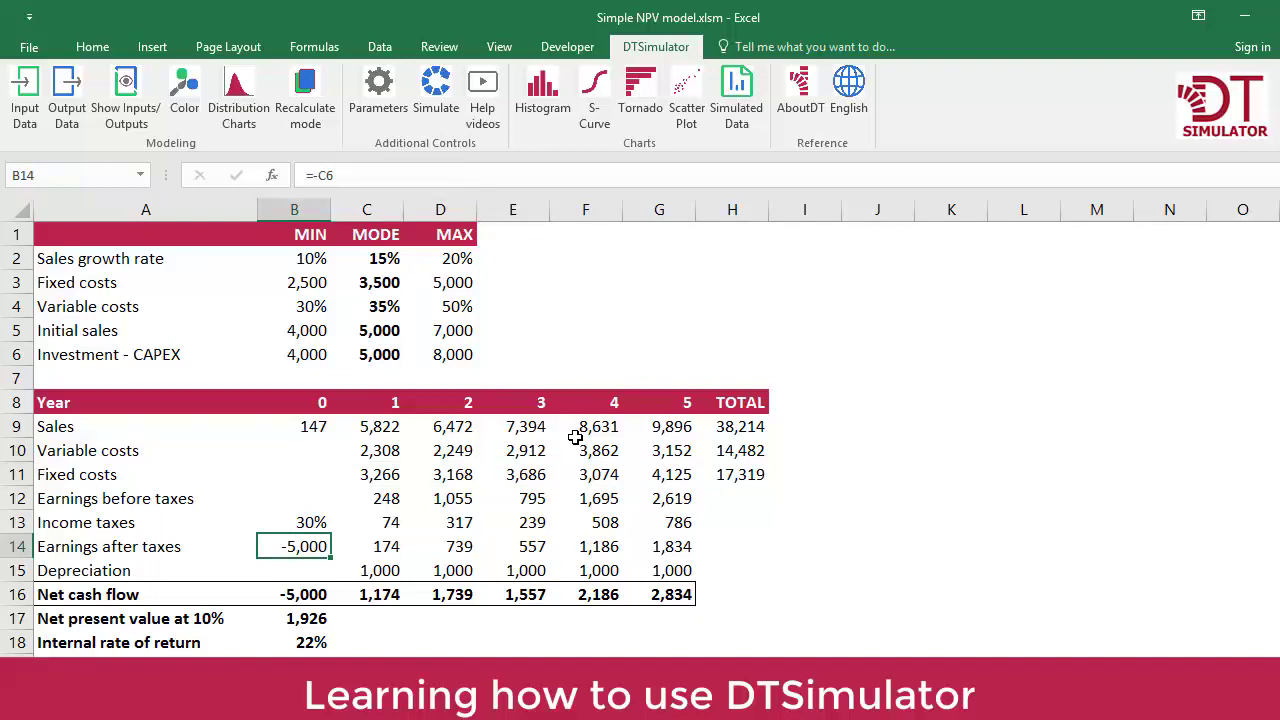
key(F2)
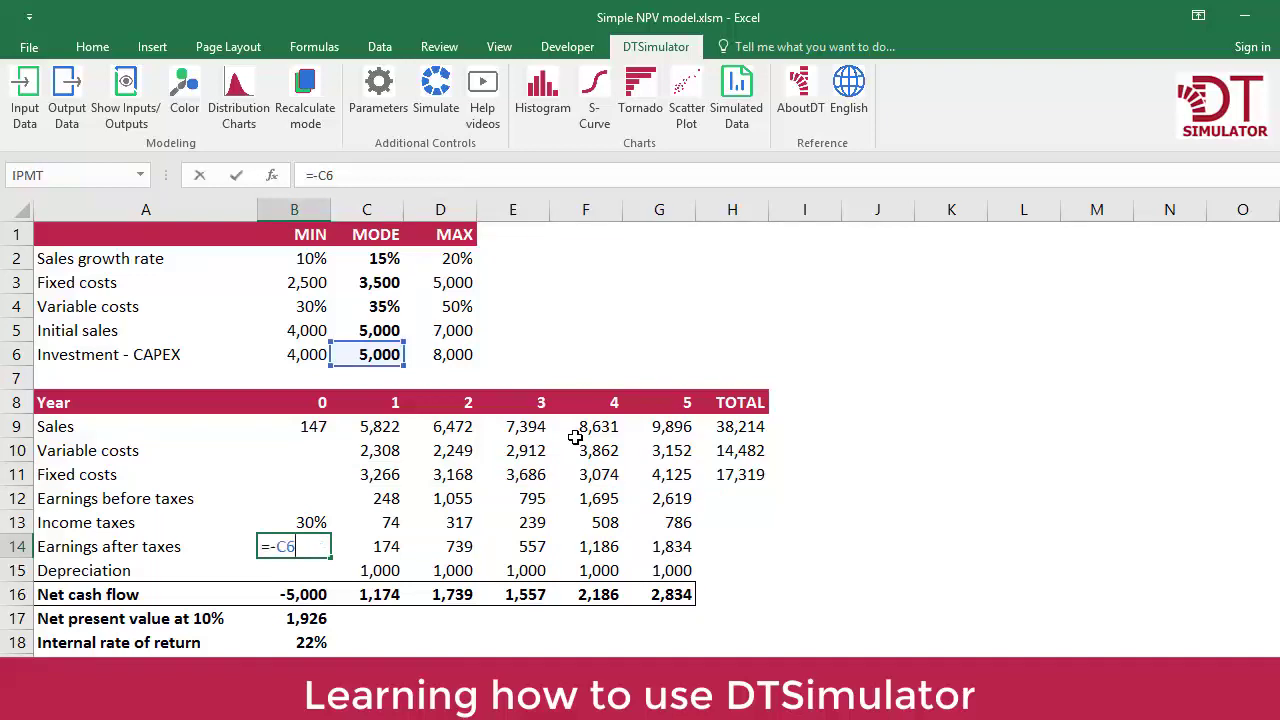
key(Escape)
- Enter =-DTPERT($B$6,$C$6,$D$6) in B14 using the CAPEX minimum, mode and maximum
text(=)
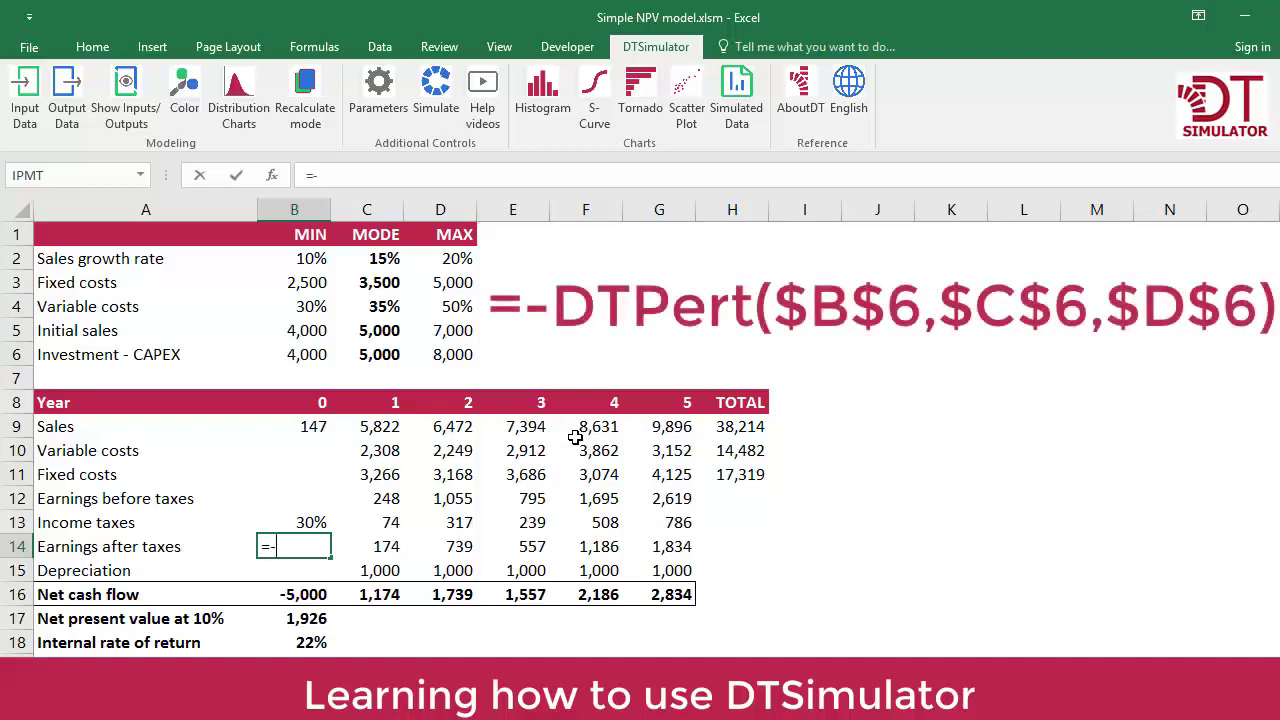
text(DTP)
key(BackSpace)
text(PERT()
click(308, 356)
key(F4)
text(,)
click(370, 356)
key(F4)
text(,)
click(460, 352)
key(F4)
text())
key(ctrl+Return)
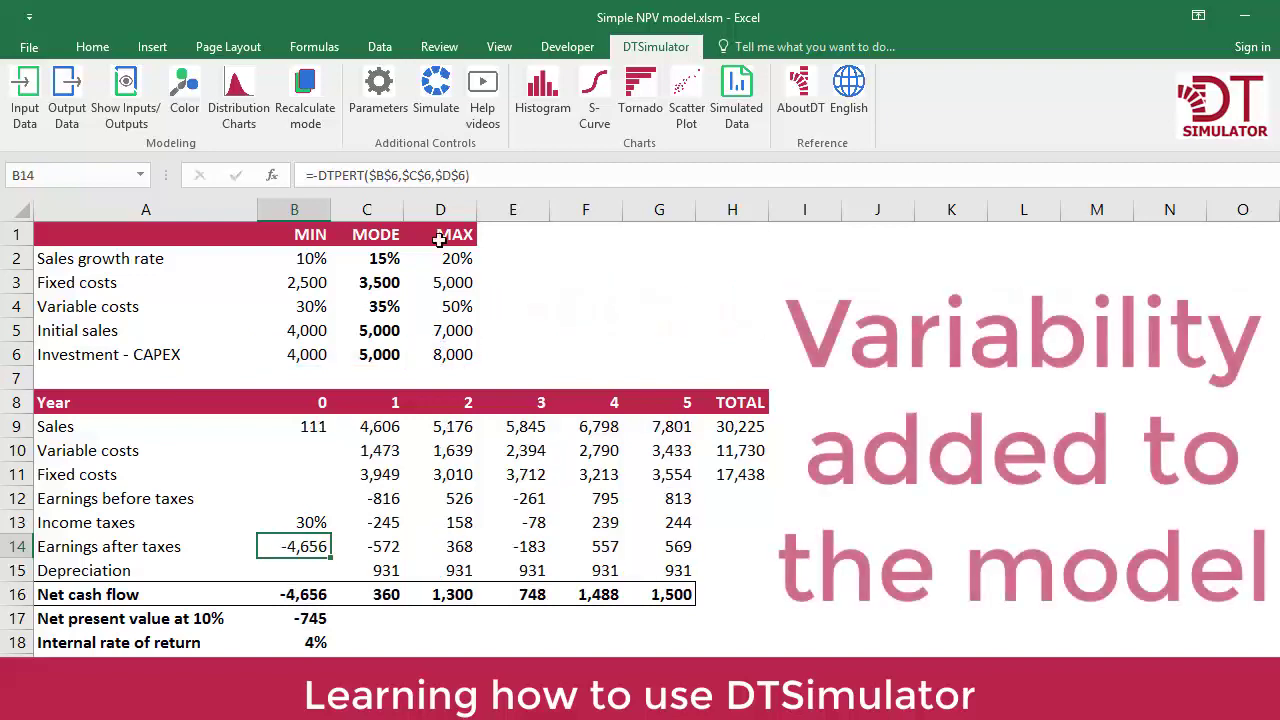
- Recalculate the workbook fifteen times for fresh random draws, then select the TOTAL cells H8:H11
click(314, 47)
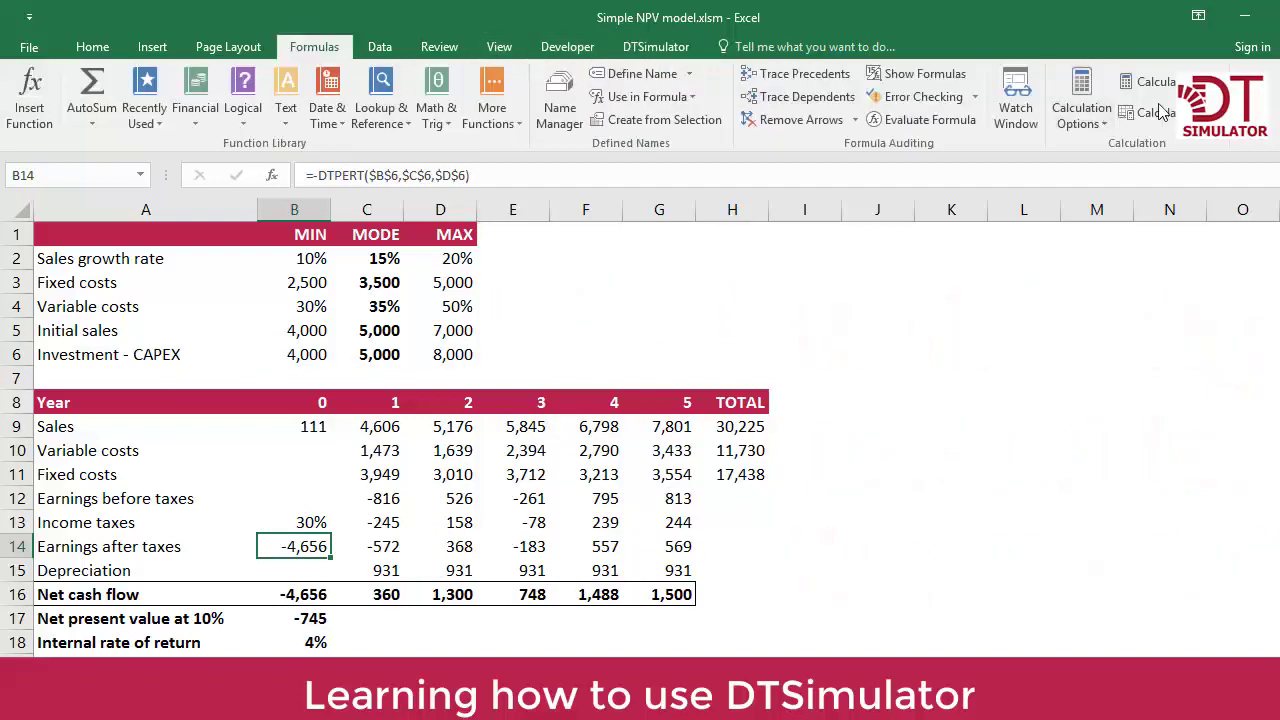
click(1150, 81)
click(1150, 81)
click(1150, 81)
click(1150, 81)
click(1150, 81)
click(1150, 81)
click(1150, 81)
click(1150, 81)
click(1150, 81)
click(1150, 81)
click(1150, 81)
click(1150, 81)
click(1150, 81)
click(1150, 81)
click(1150, 81)
click(683, 56)
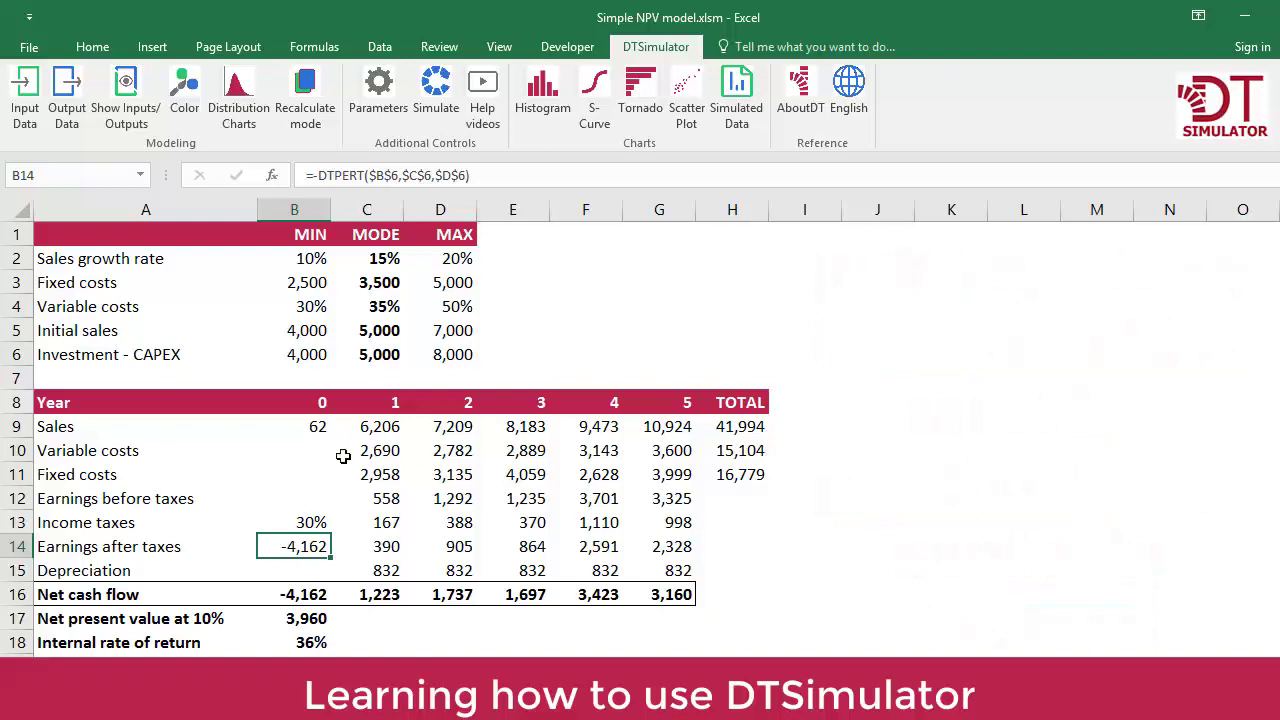
drag(747, 402, 752, 474)
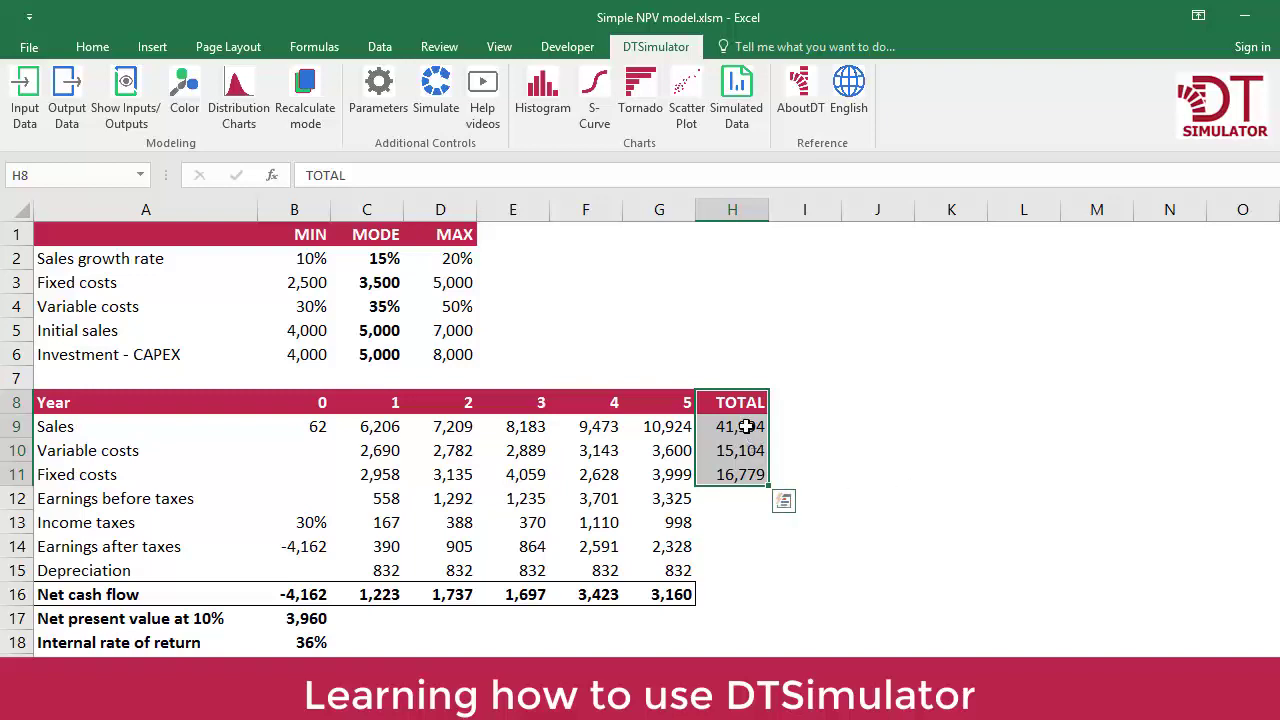
- Define H9:H11 as three DTSimulator inputs, keeping the names Sales, Variable costs and Fixed costs
drag(740, 426, 748, 472)
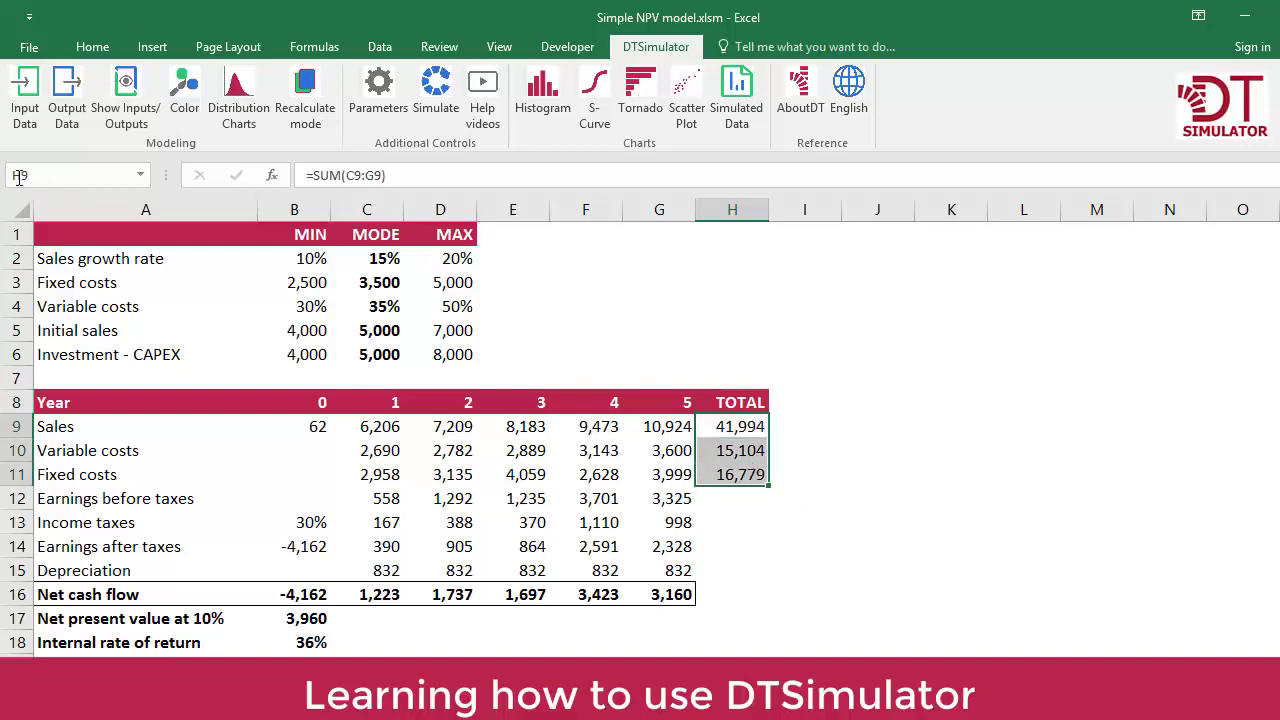
click(24, 100)
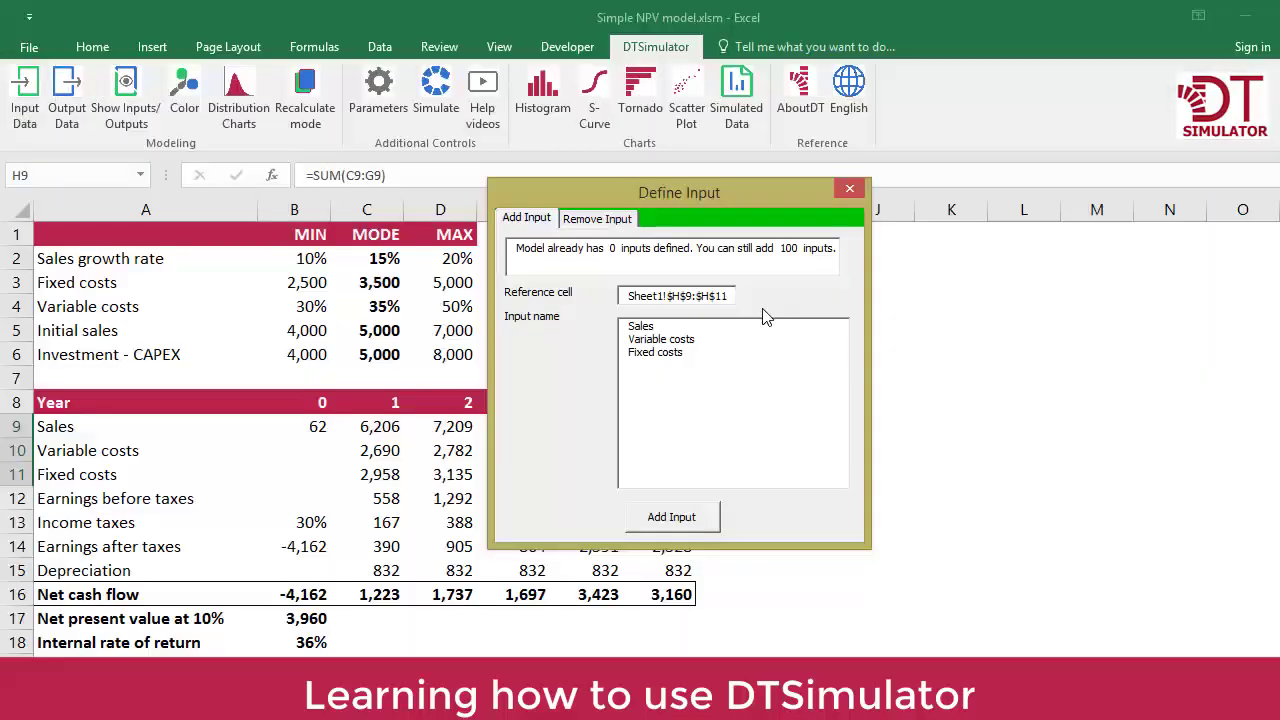
click(711, 326)
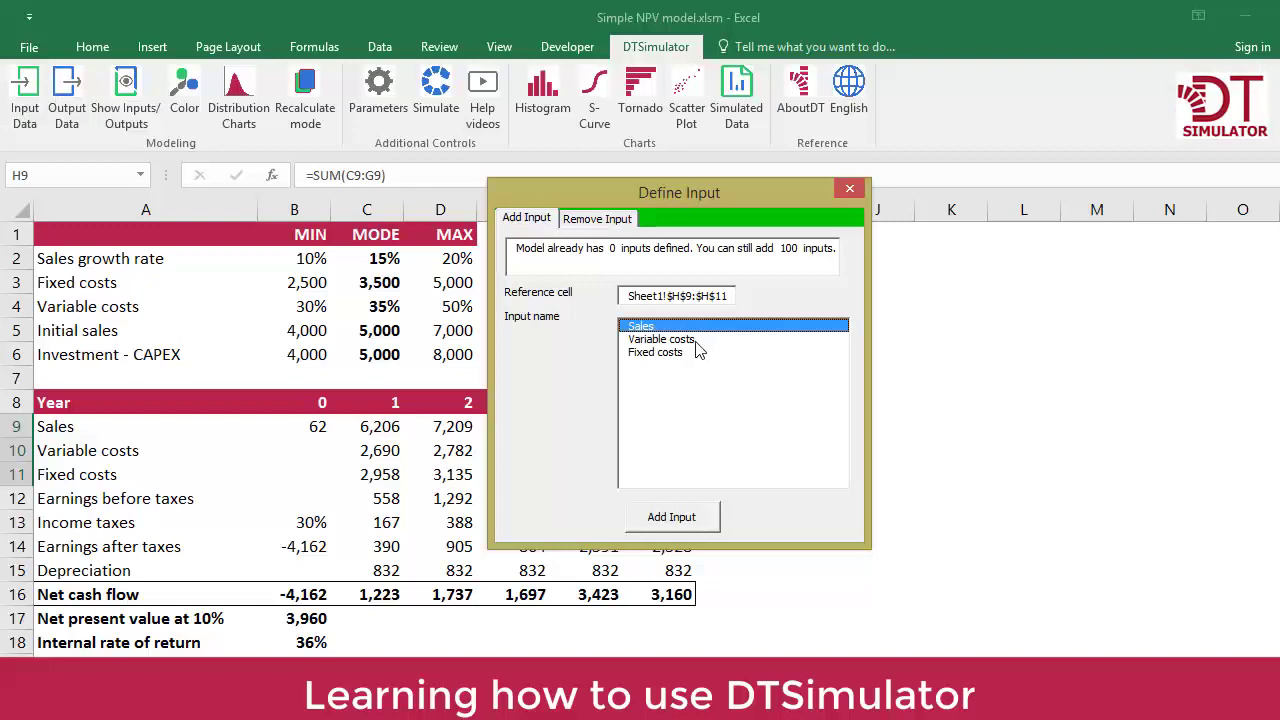
click(692, 355)
click(703, 517)
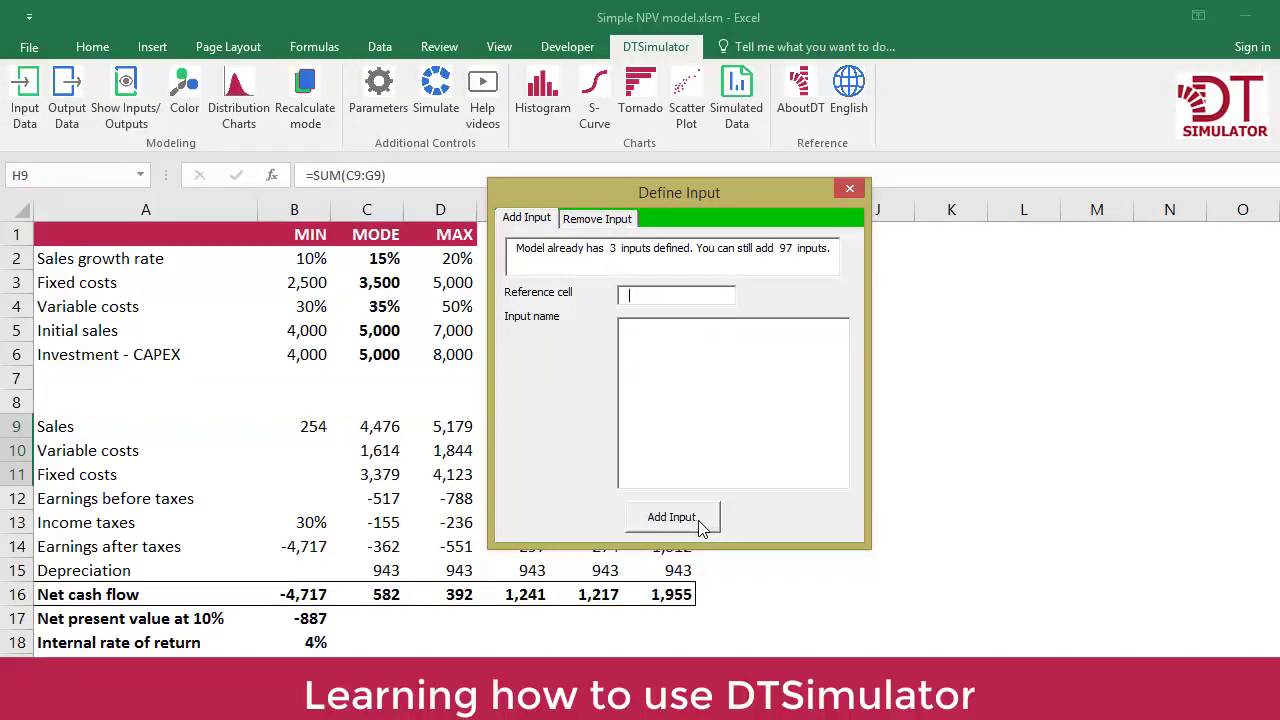
click(849, 190)
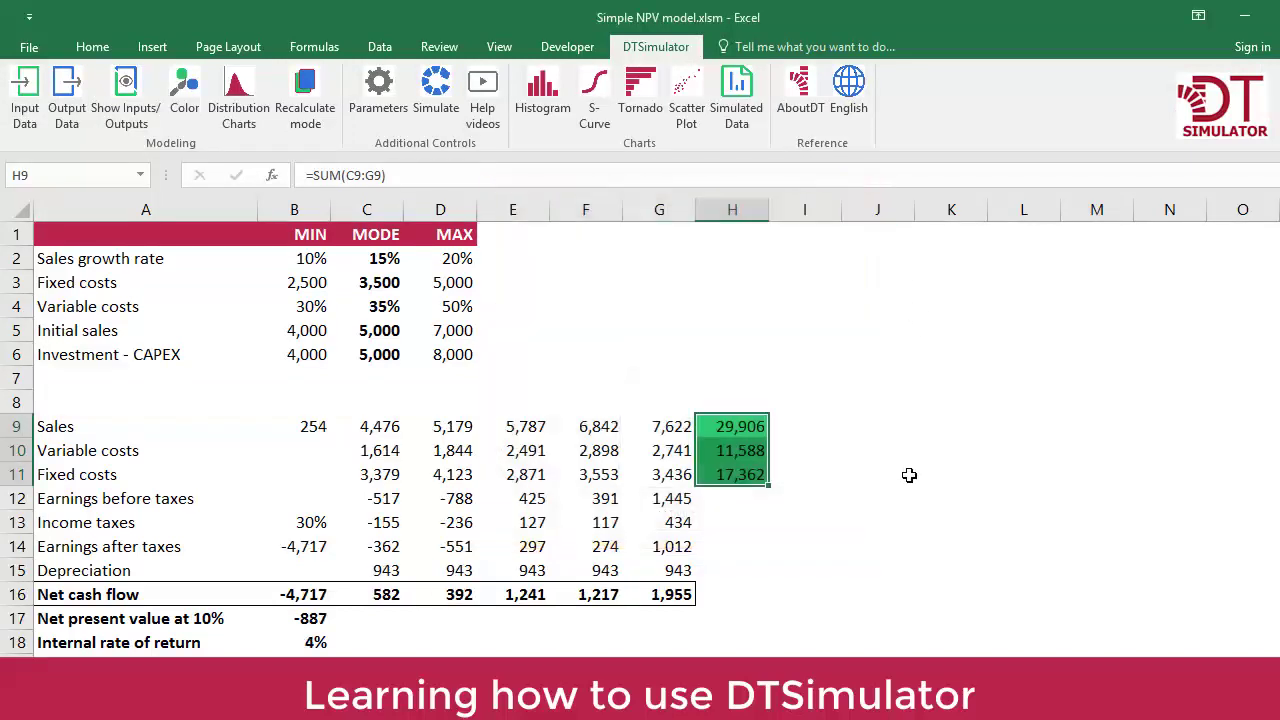
click(851, 420)
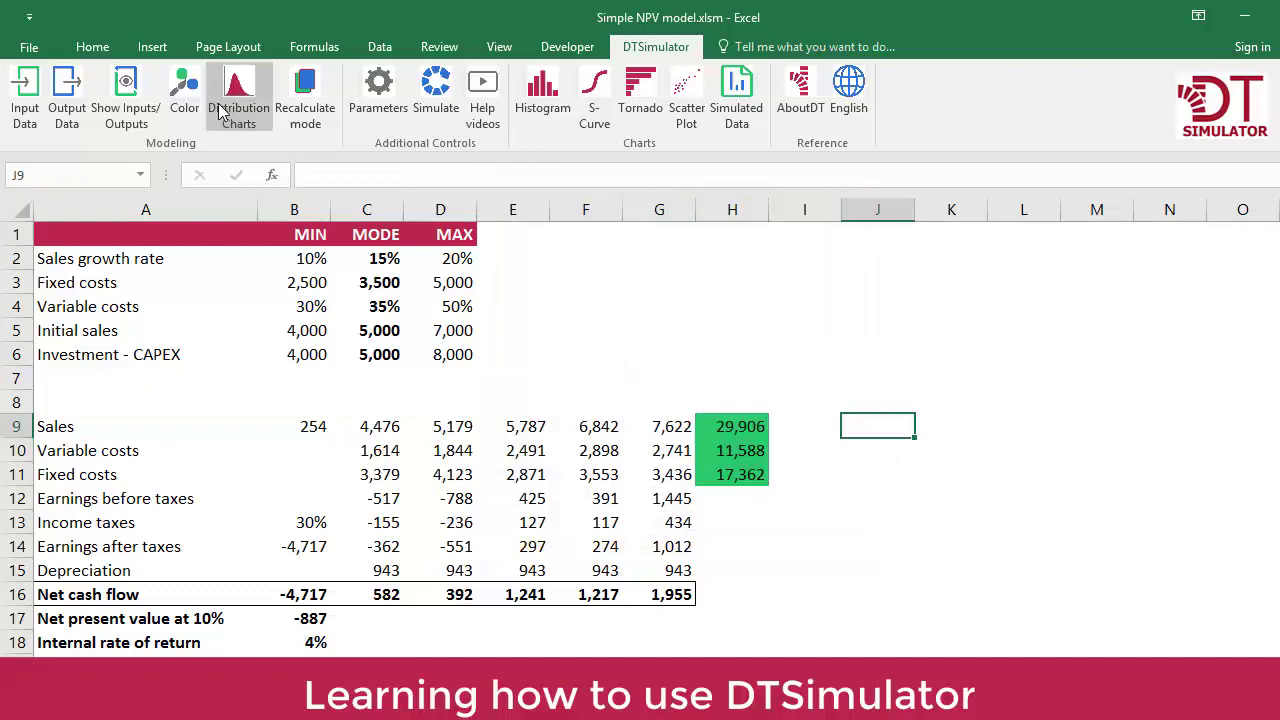
- Review the Sales and Fixed costs entries in the DTSimulator inputs/outputs list
click(122, 112)
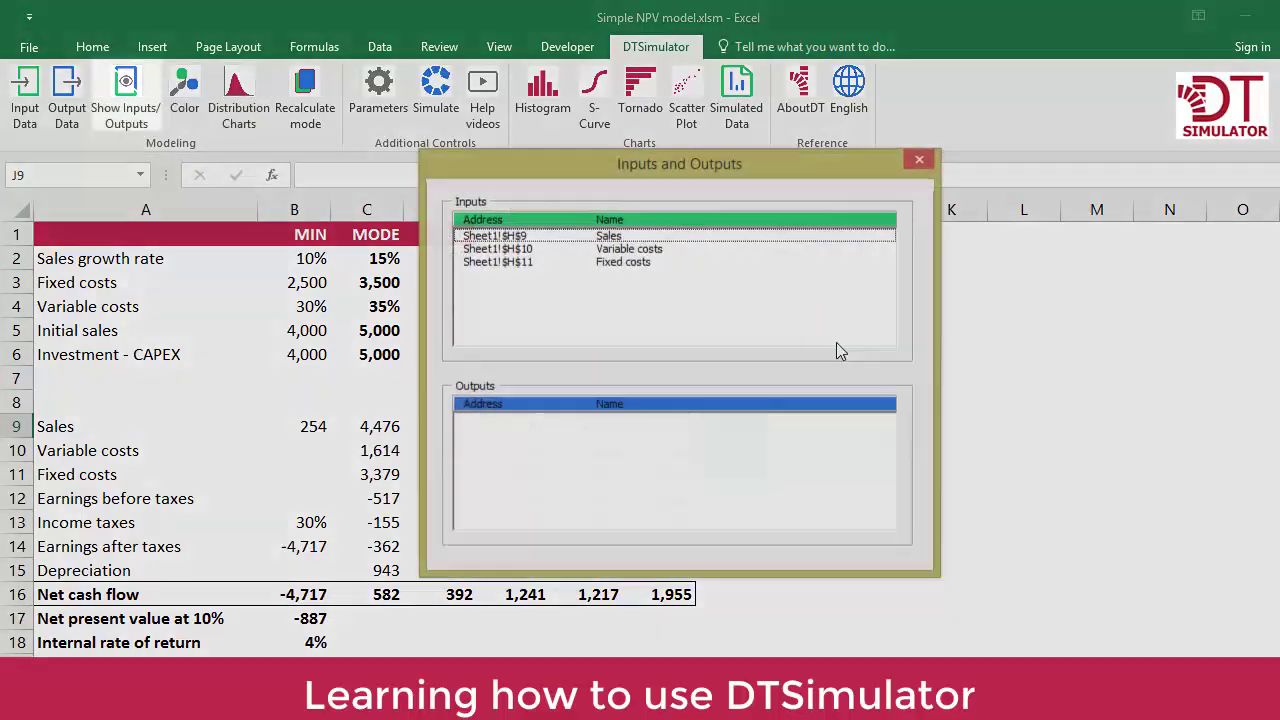
click(557, 240)
click(605, 262)
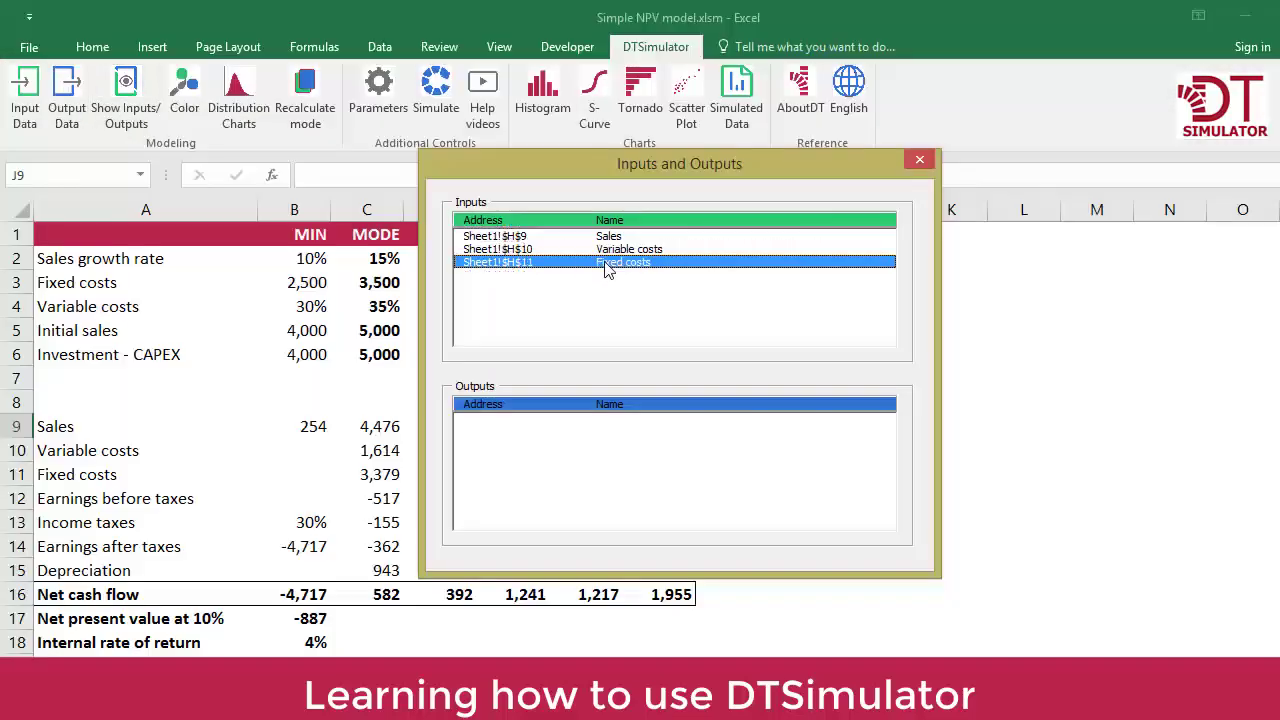
click(919, 159)
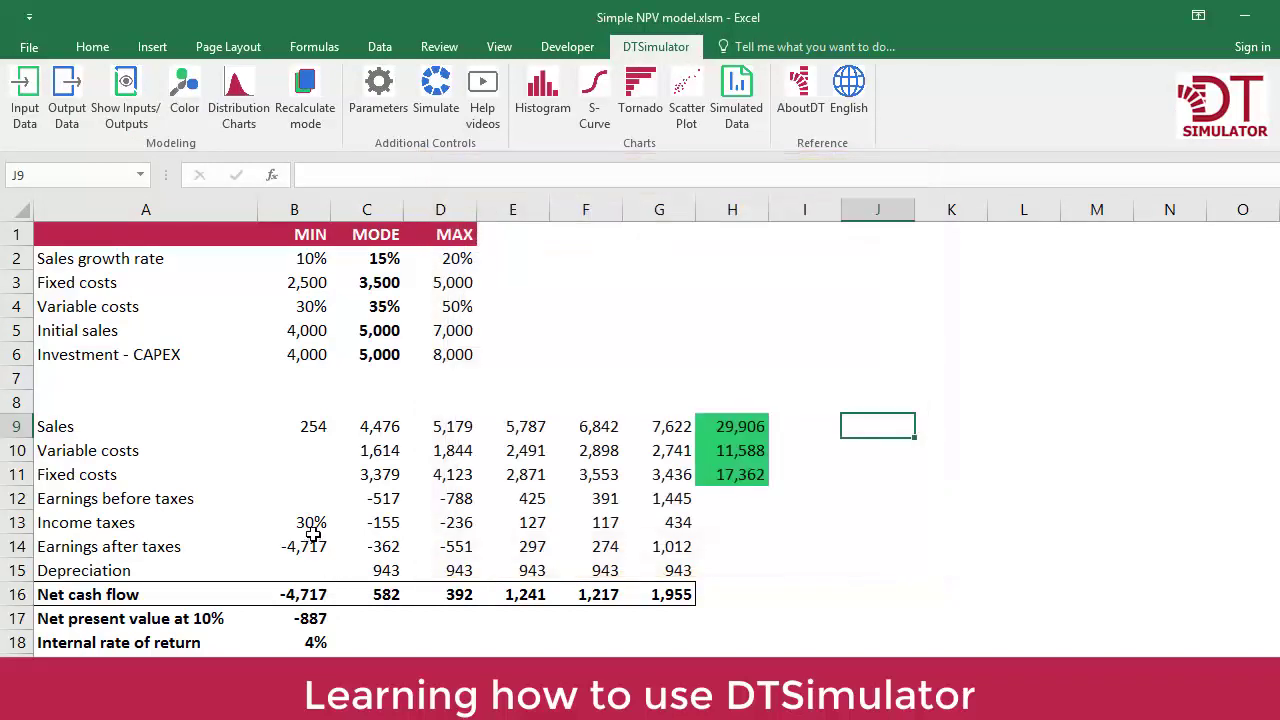
- Define the investment cell B14 as an input named 'Initial investment'
click(313, 546)
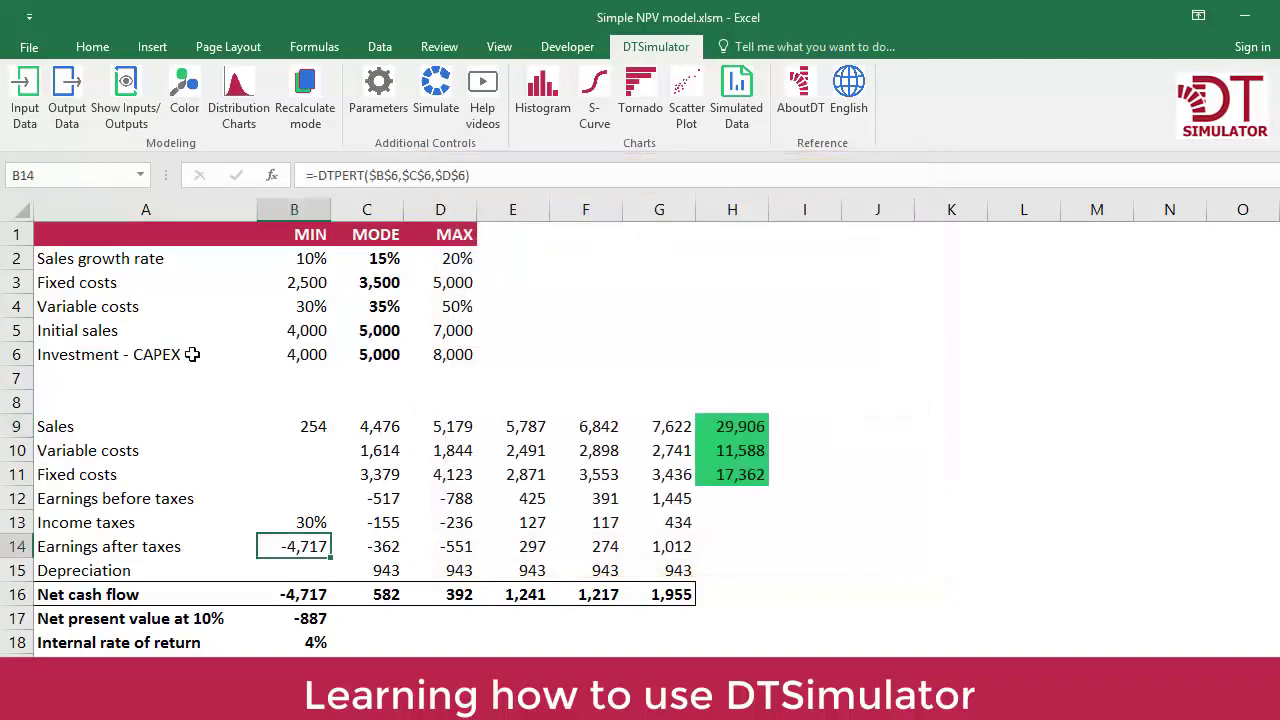
click(25, 92)
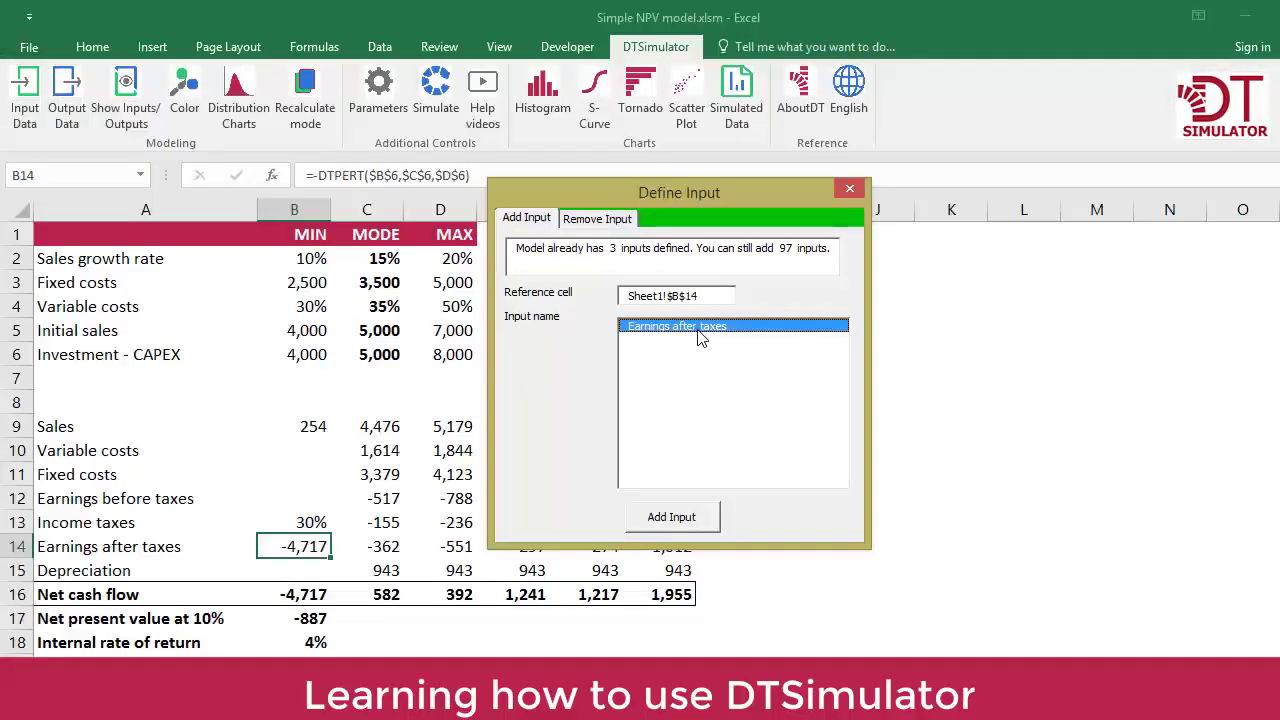
double_click(700, 333)
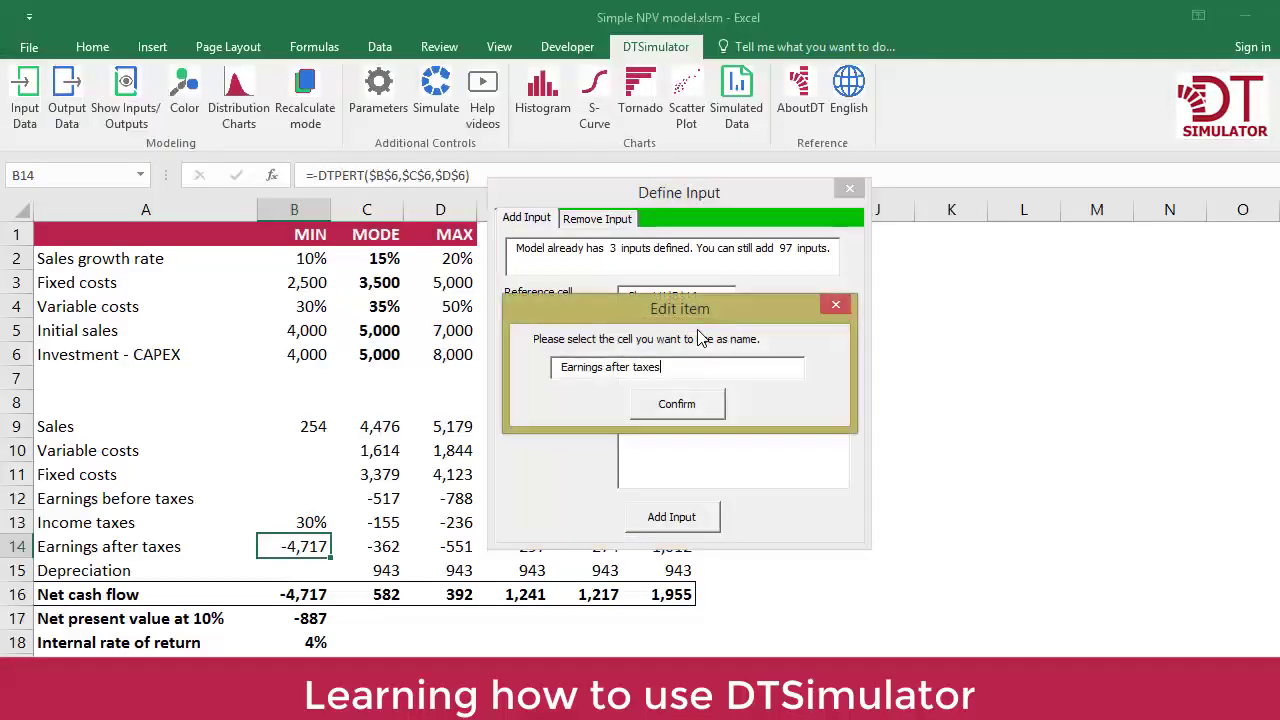
drag(691, 367, 492, 370)
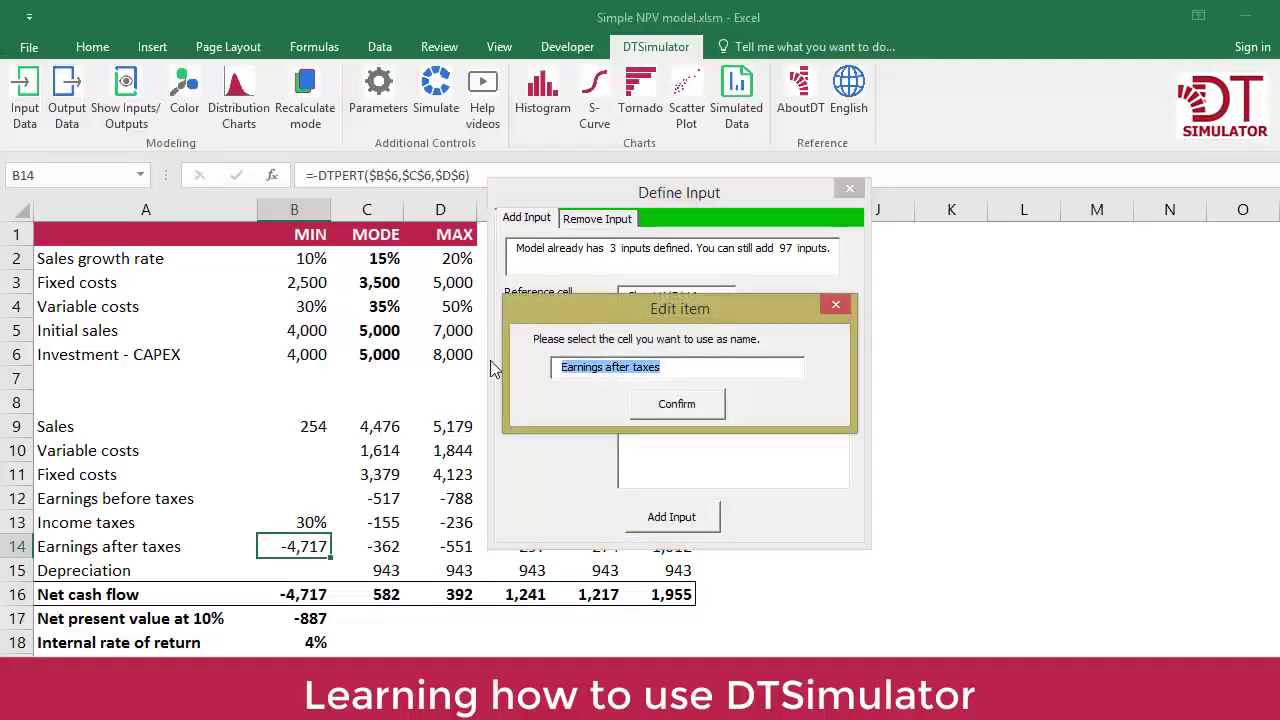
text(Initial)
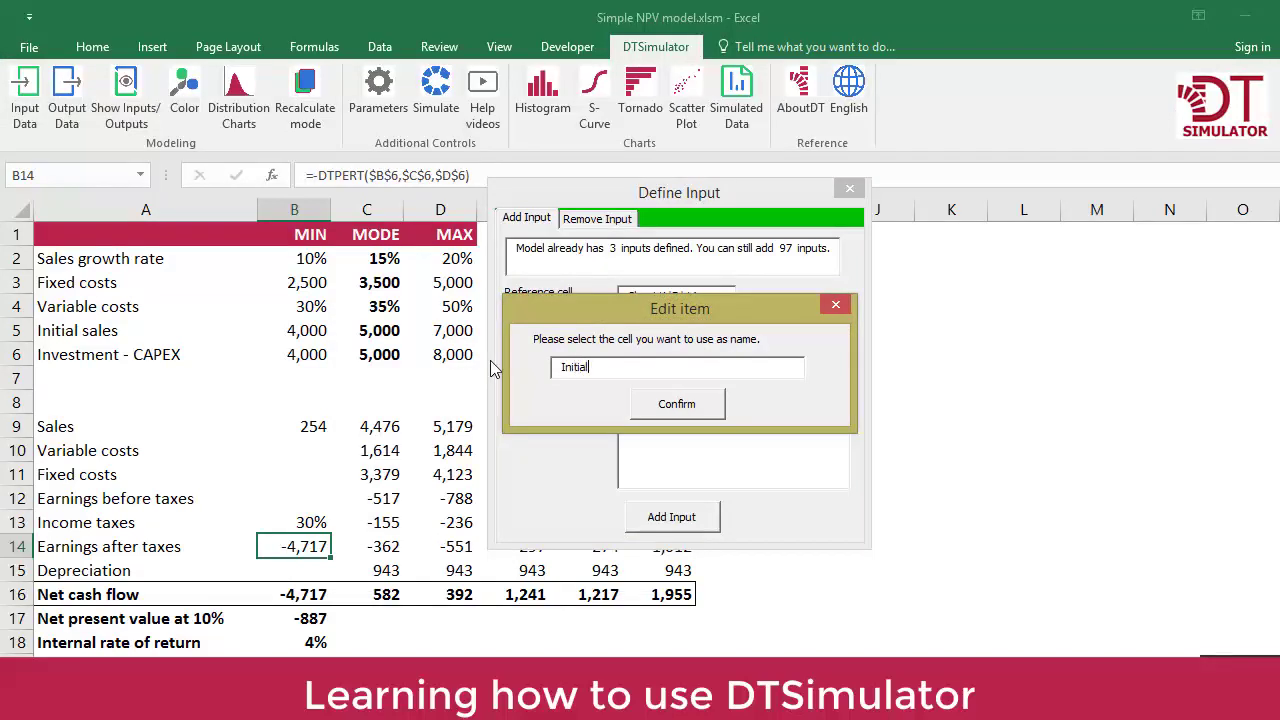
text( investment)
click(669, 404)
click(694, 520)
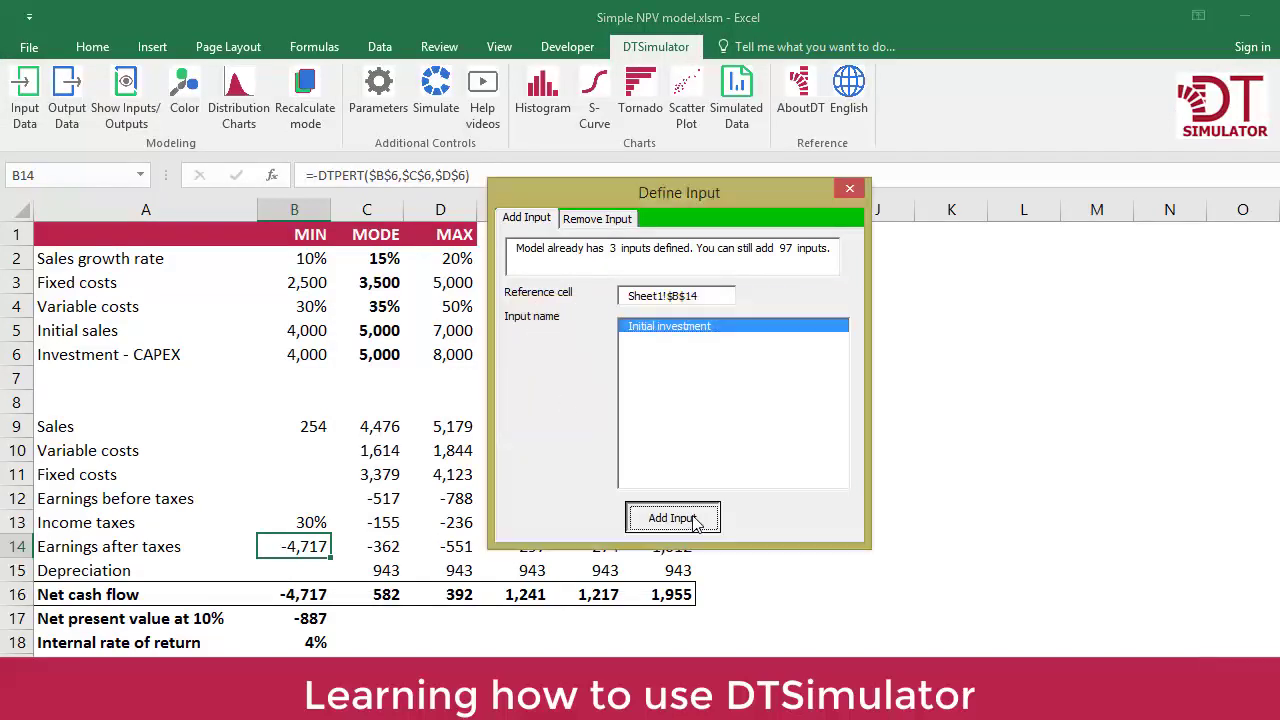
click(850, 189)
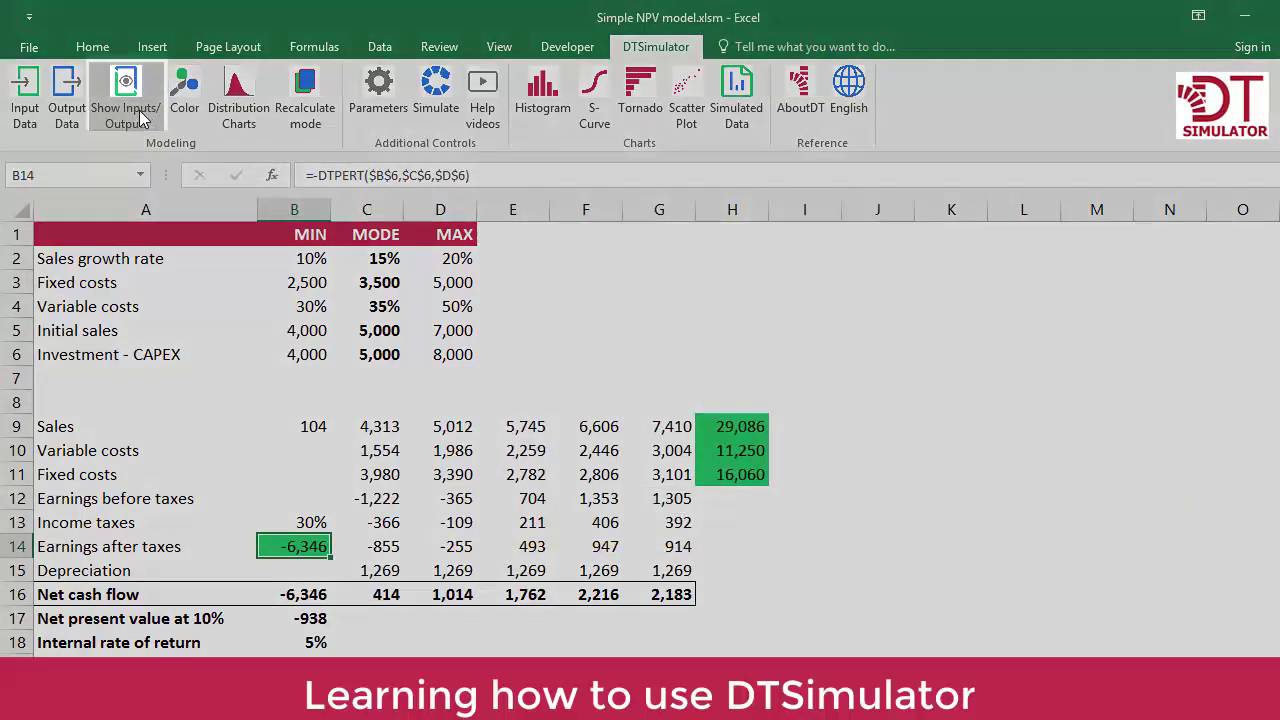
- Confirm 'Initial investment' now appears in the inputs/outputs list
click(141, 118)
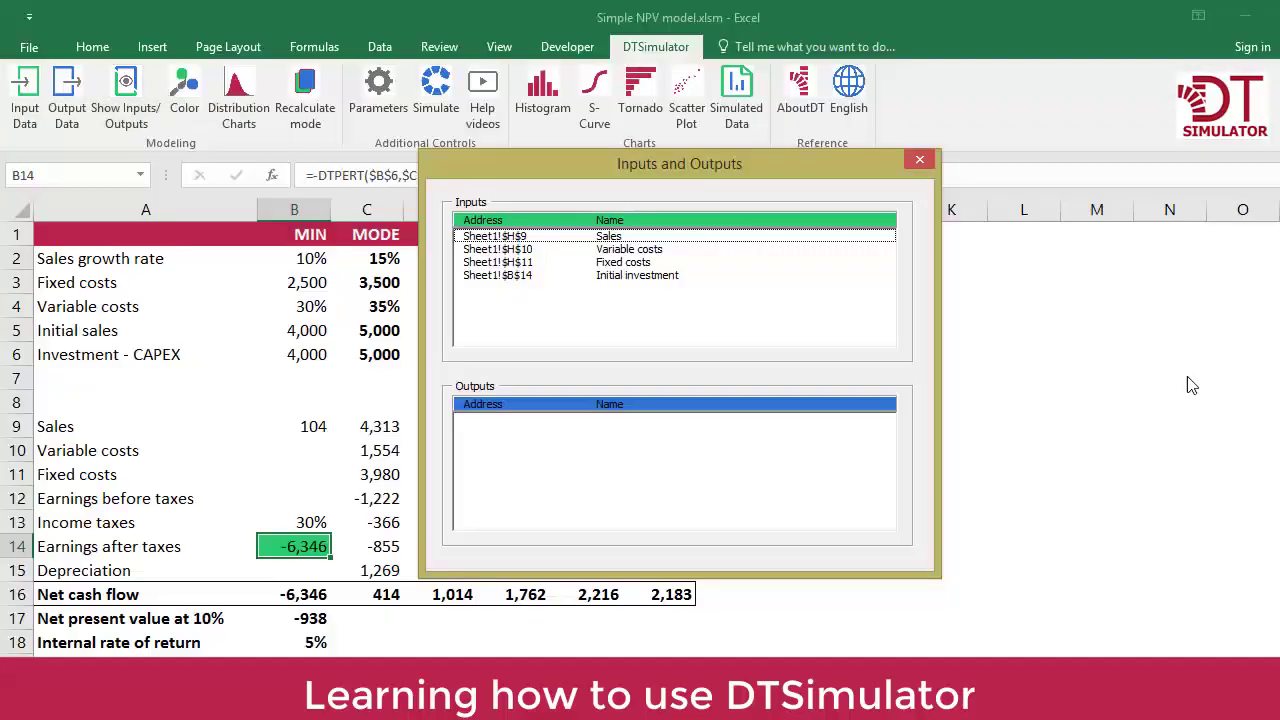
click(659, 277)
click(920, 159)
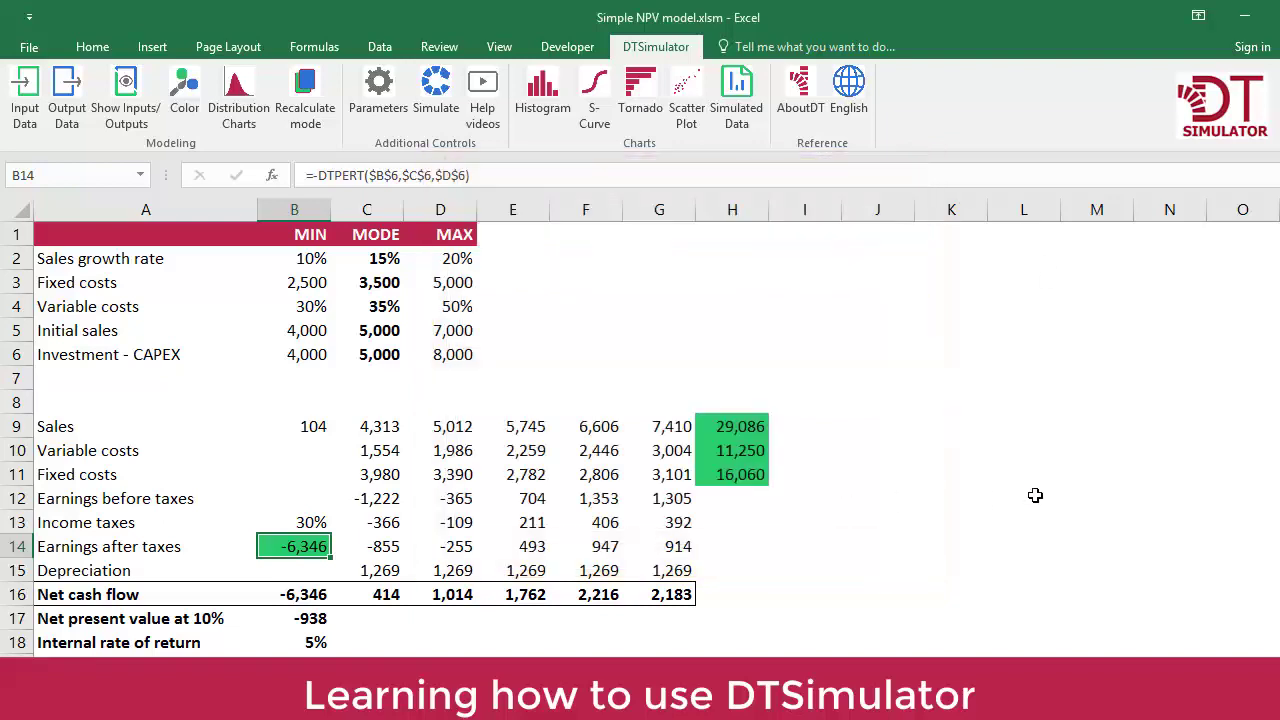
- Define B17:B18 as outputs 'Net present value at 10%' and 'Internal rate of return'
drag(90, 622, 150, 643)
drag(300, 618, 316, 640)
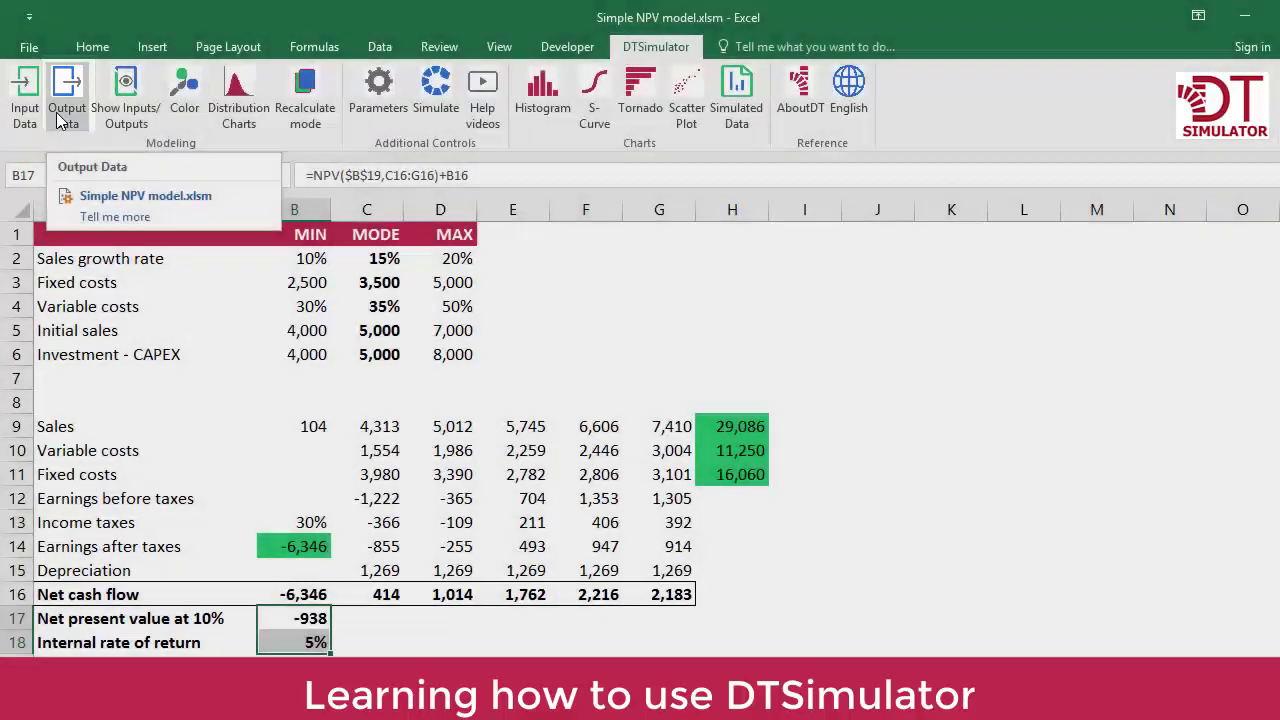
click(60, 120)
click(712, 318)
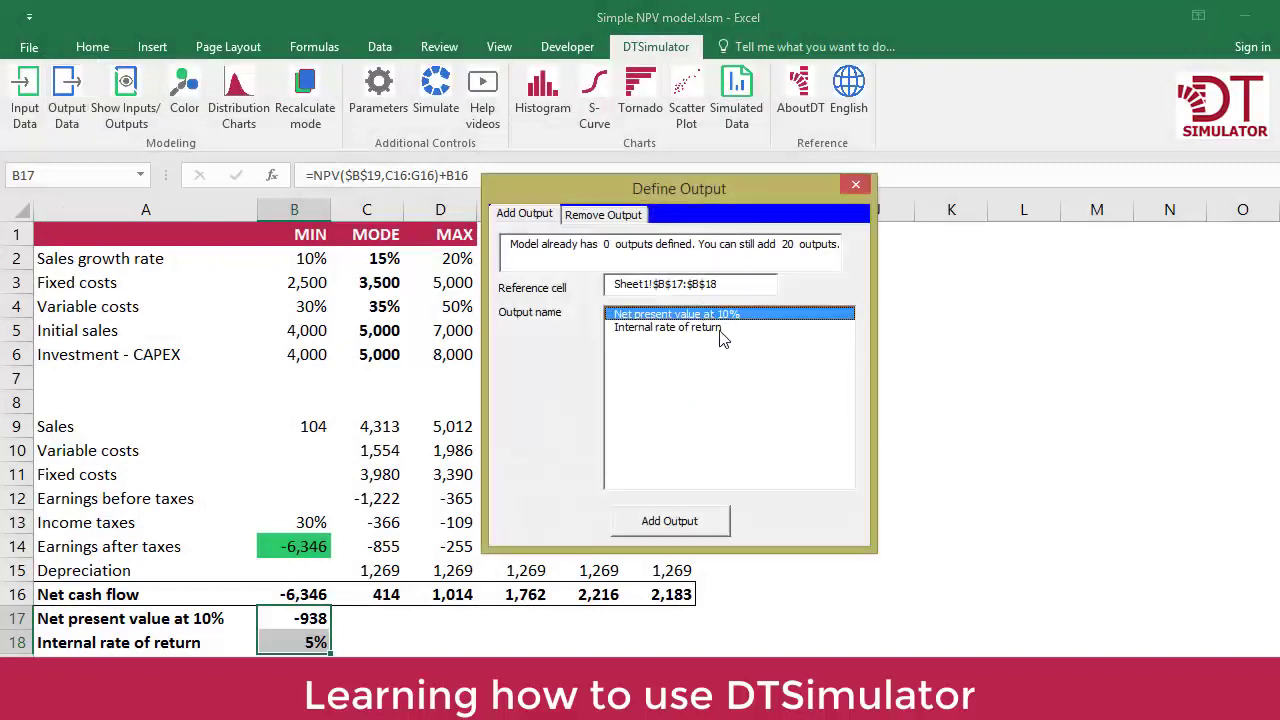
click(722, 334)
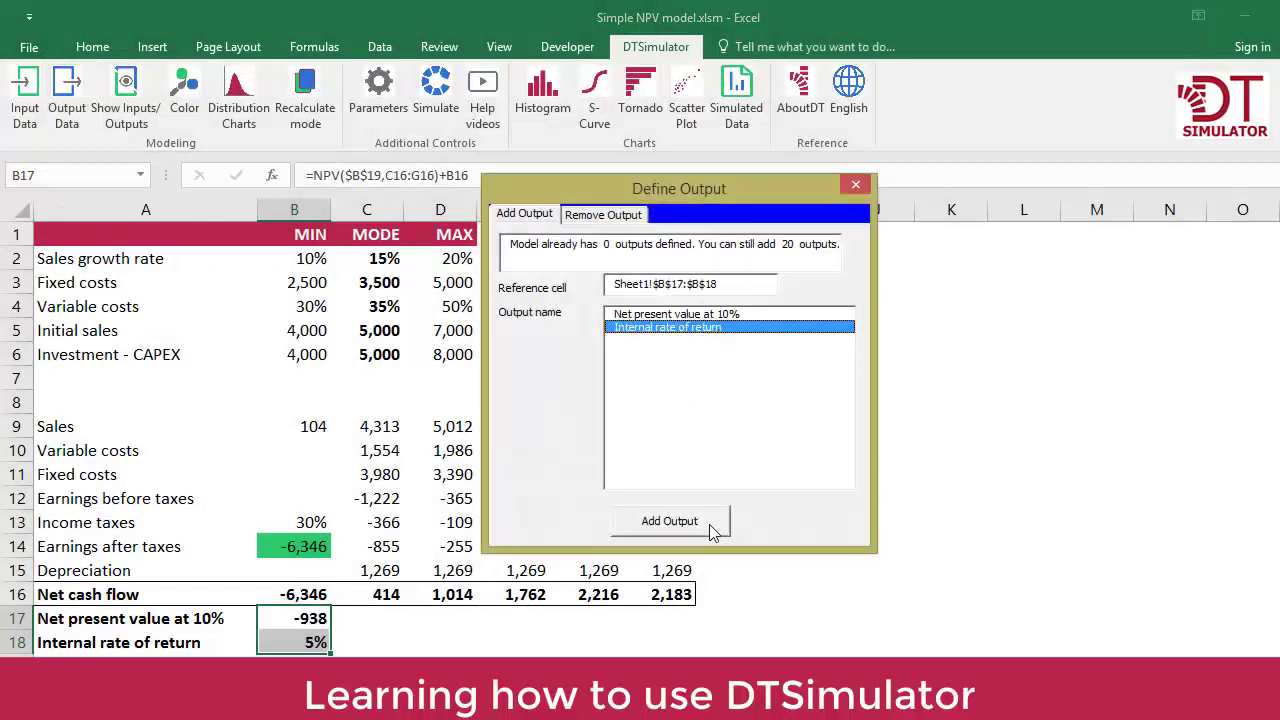
click(712, 526)
click(856, 187)
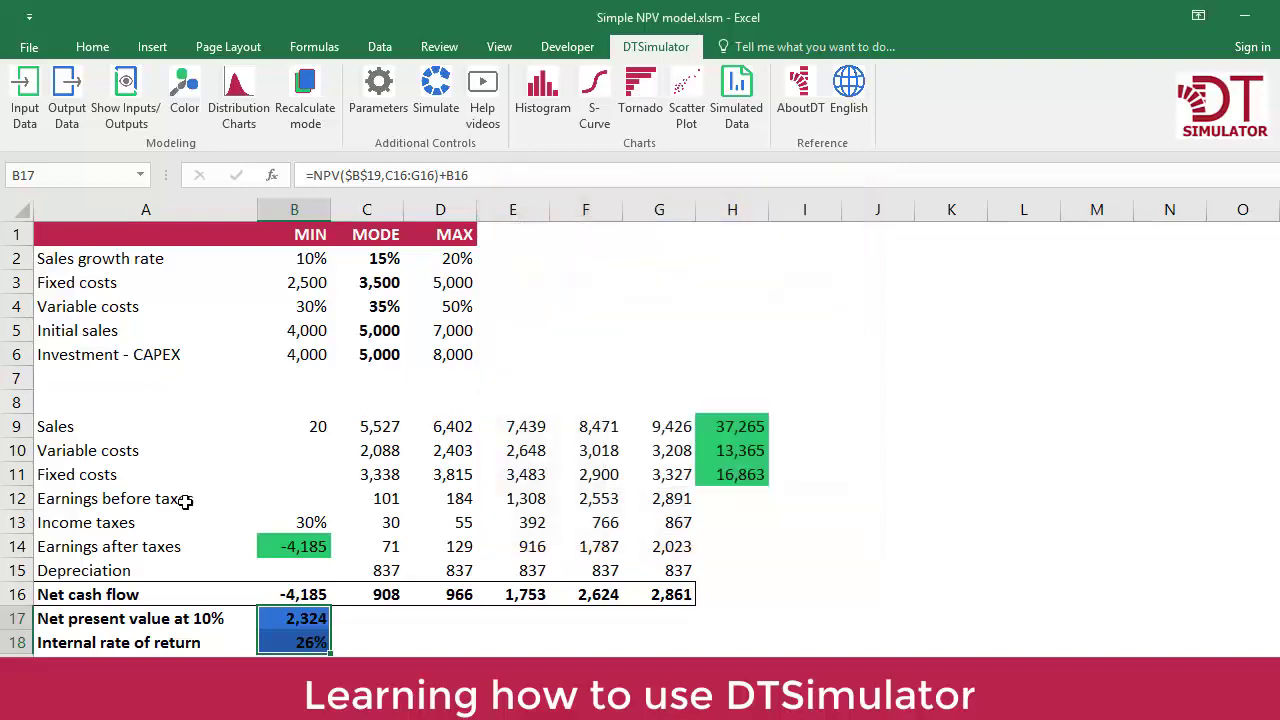
- Turn the DTSimulator input/output colour highlights off and back on
drag(94, 404, 760, 402)
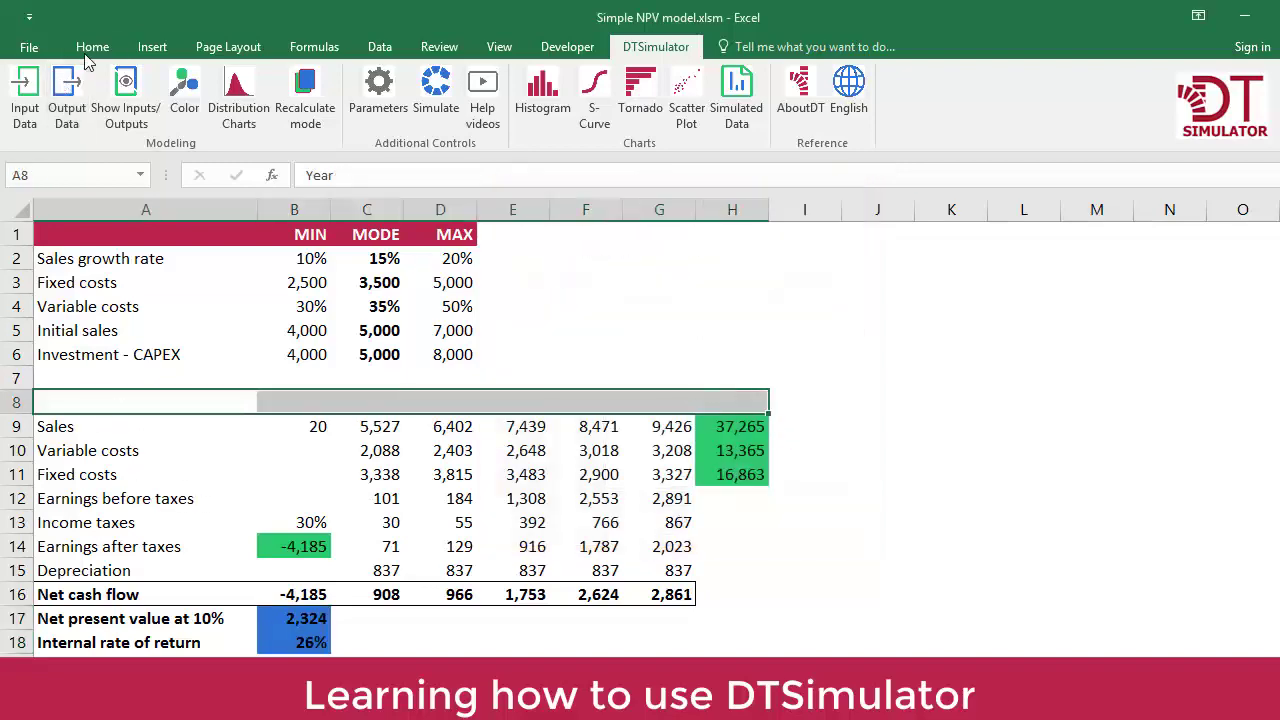
click(92, 47)
click(731, 306)
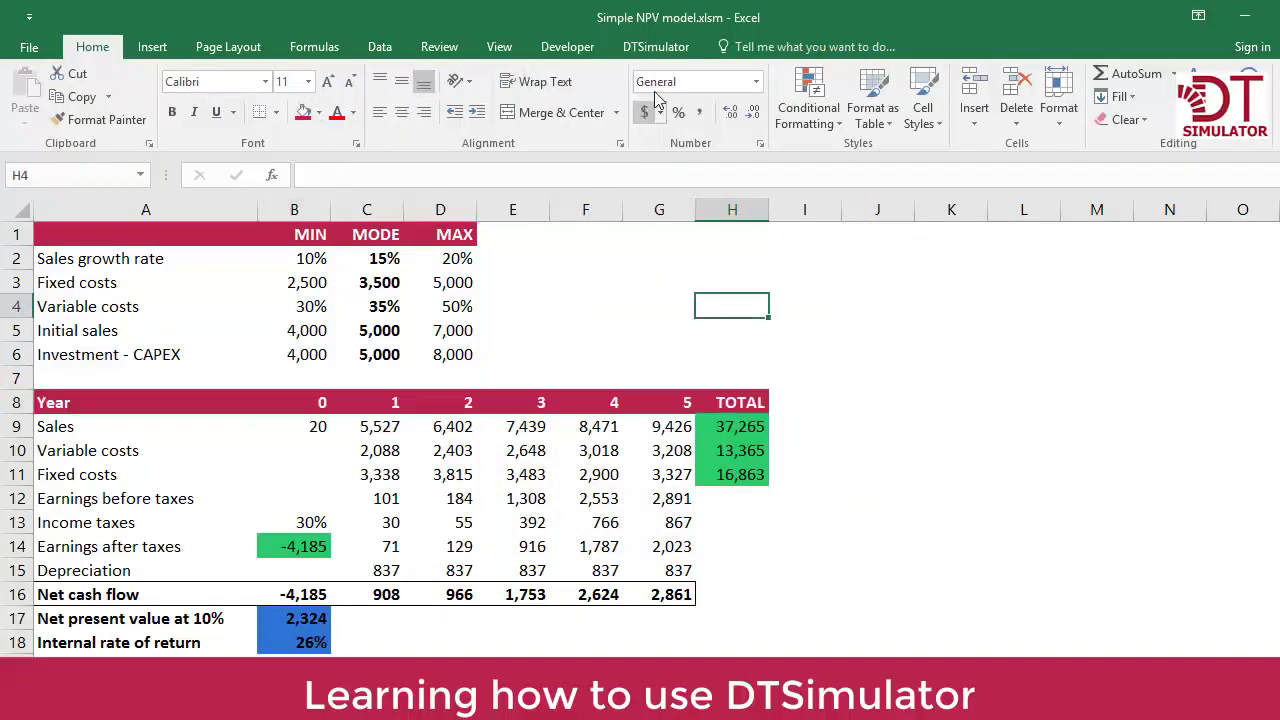
click(656, 47)
click(187, 100)
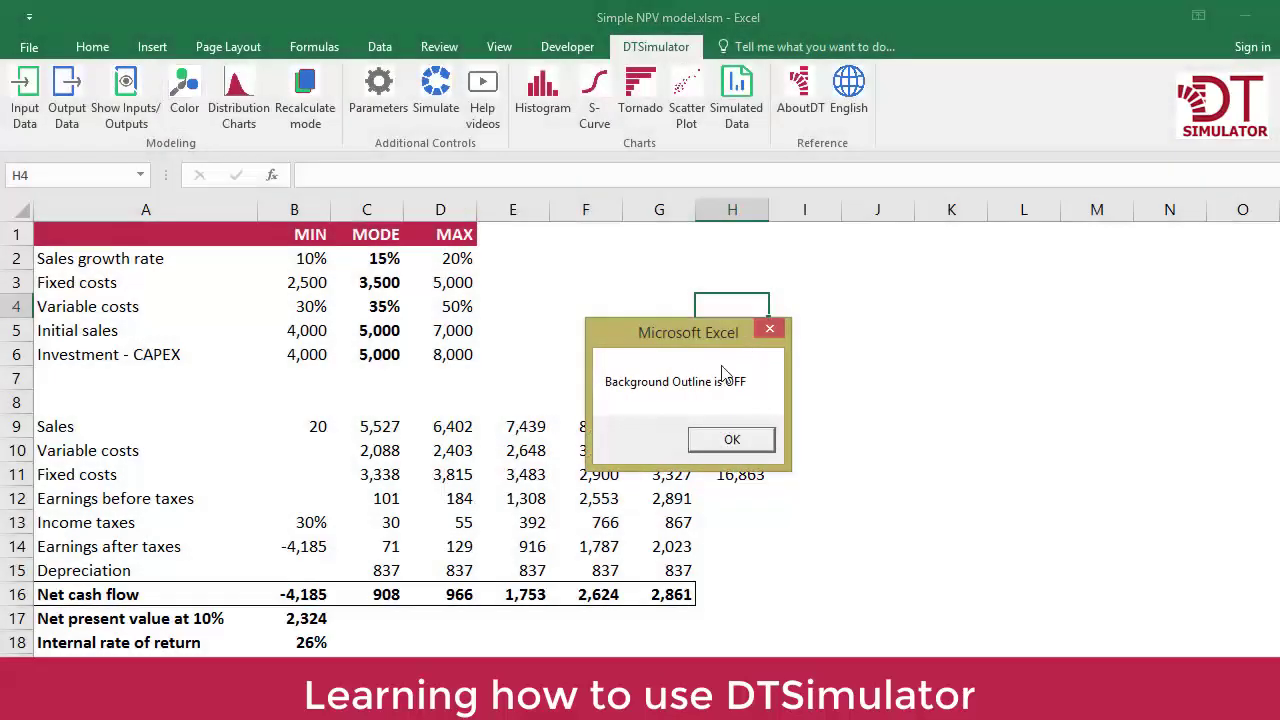
click(734, 442)
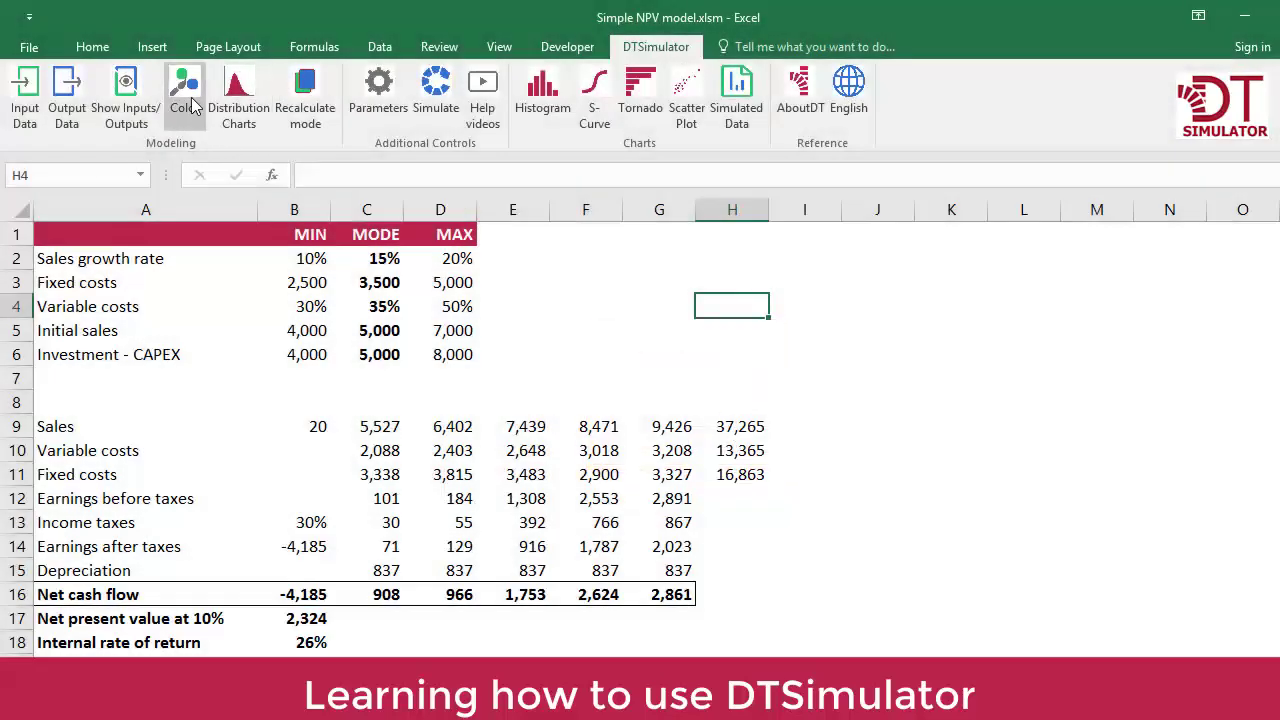
click(185, 95)
click(734, 442)
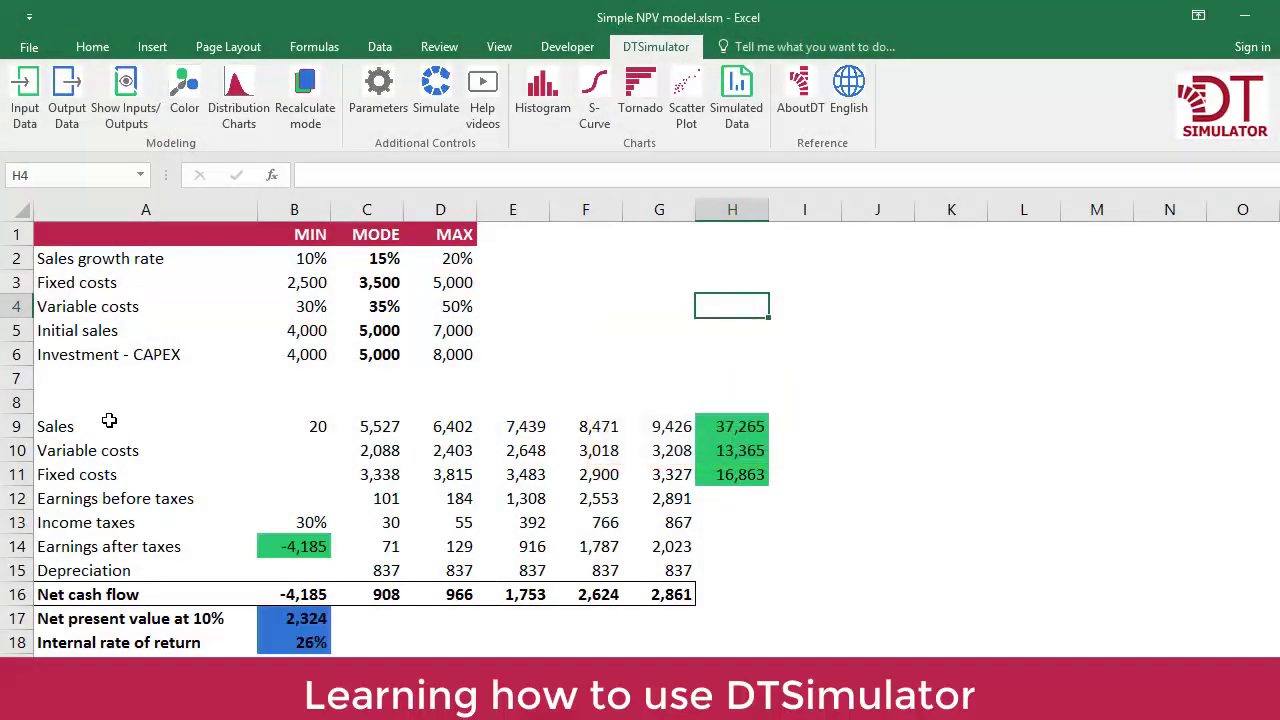
- Fill the year header row A8:H8 with crimson and review the inputs/outputs list
drag(84, 402, 760, 402)
click(92, 47)
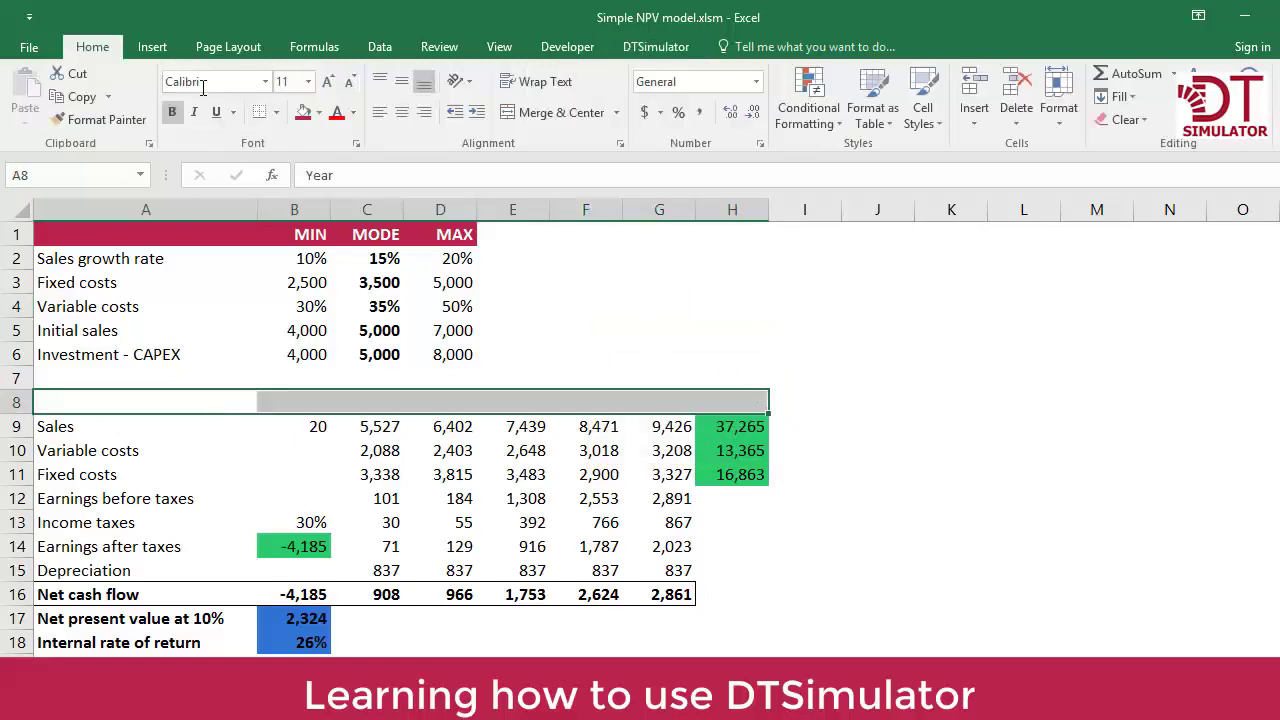
click(304, 112)
click(651, 286)
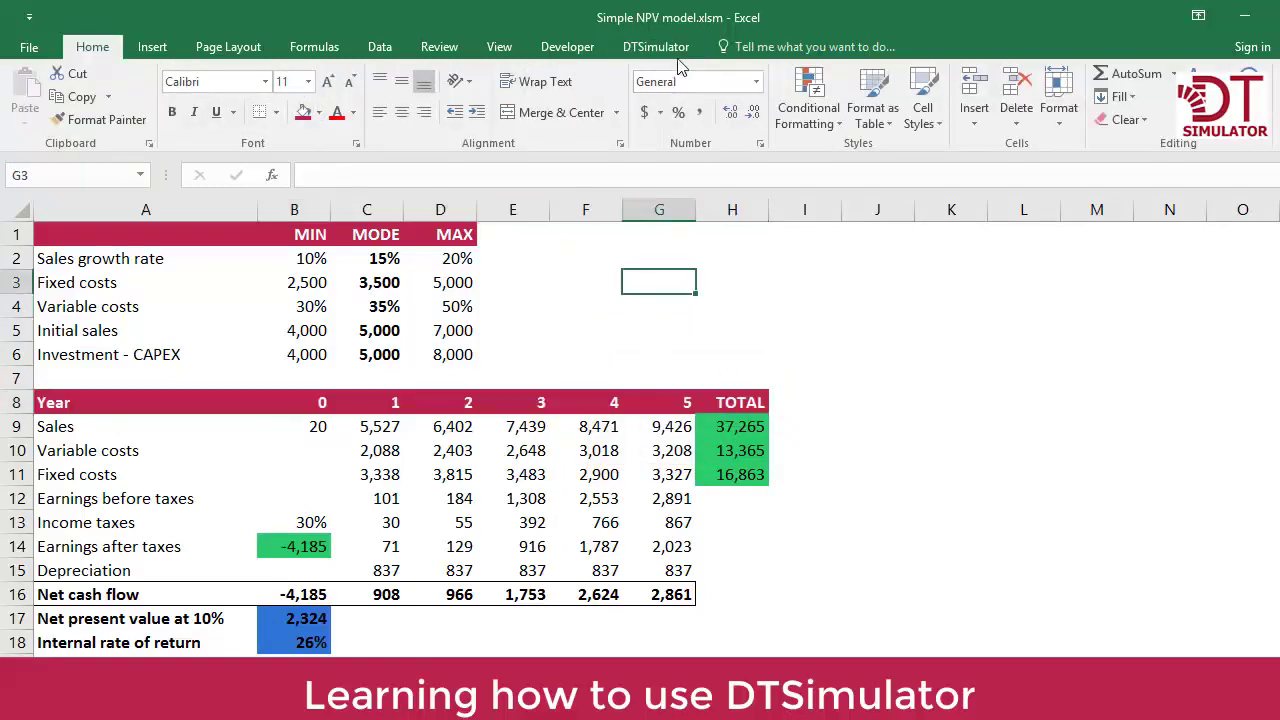
click(658, 48)
click(125, 98)
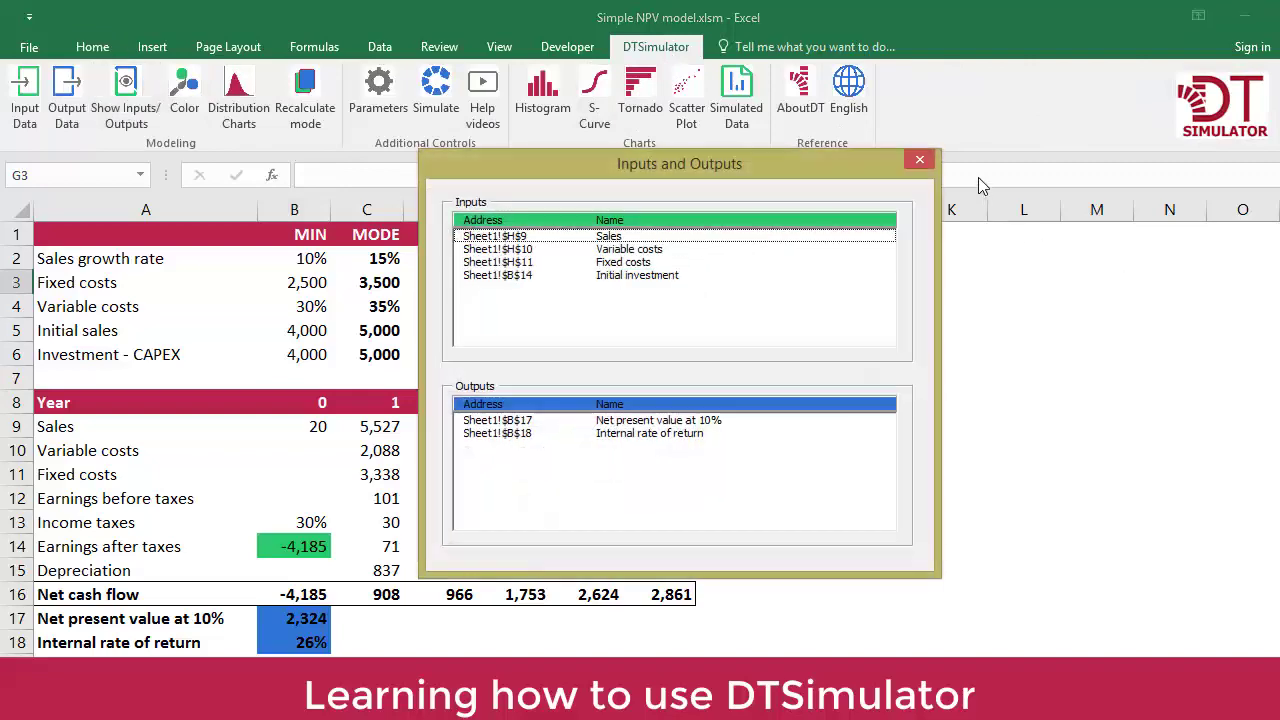
click(920, 162)
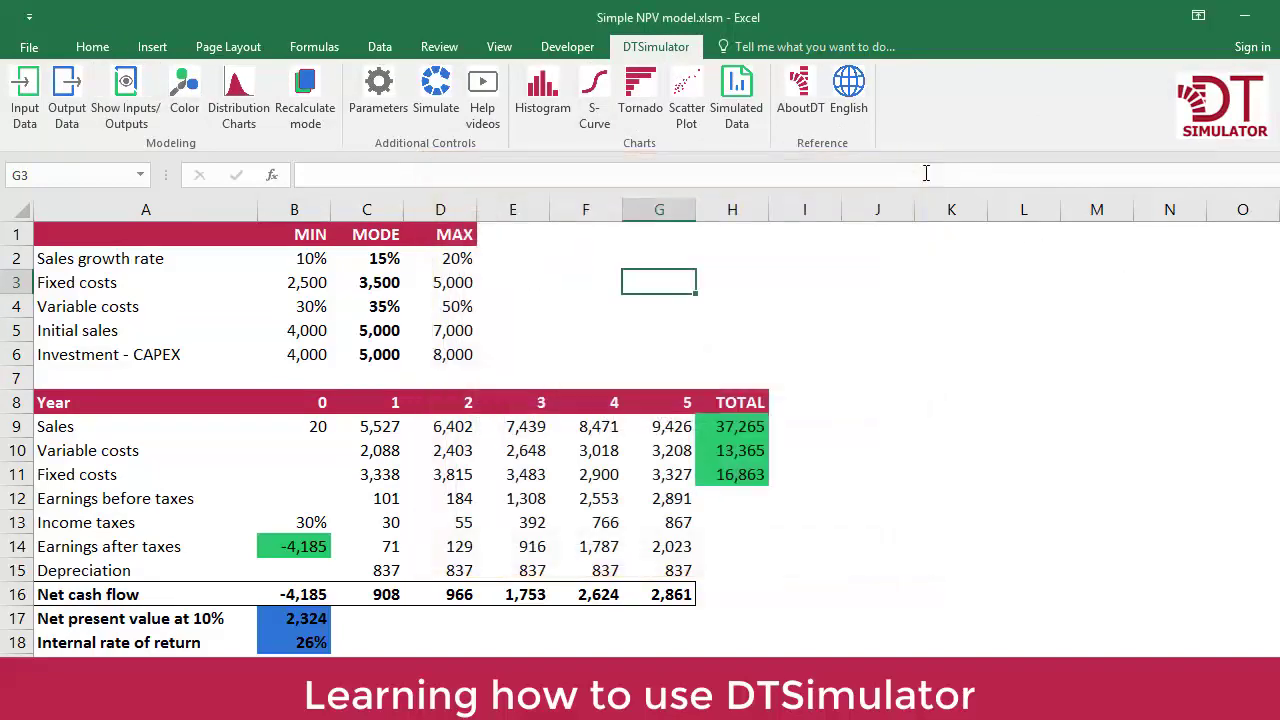
- Recalculate the model eleven times, then bring up the DTSimulator simulation parameters
click(314, 47)
click(1158, 78)
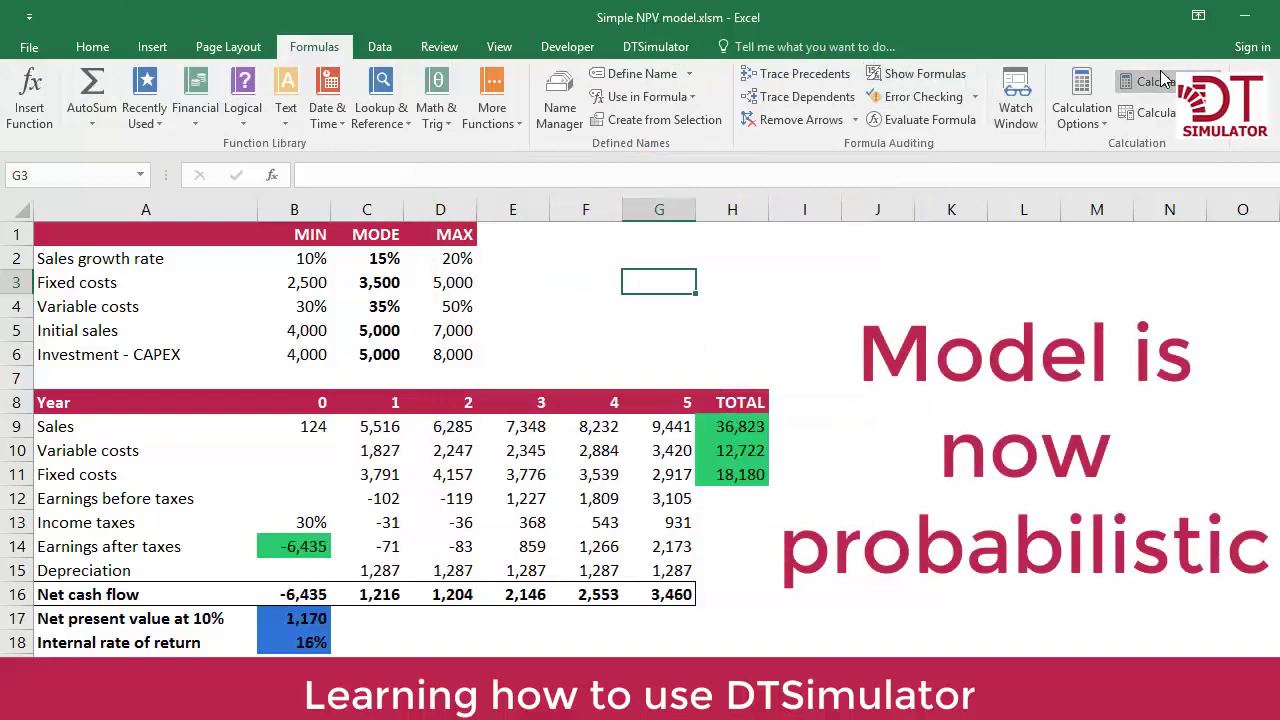
click(1158, 78)
click(1161, 78)
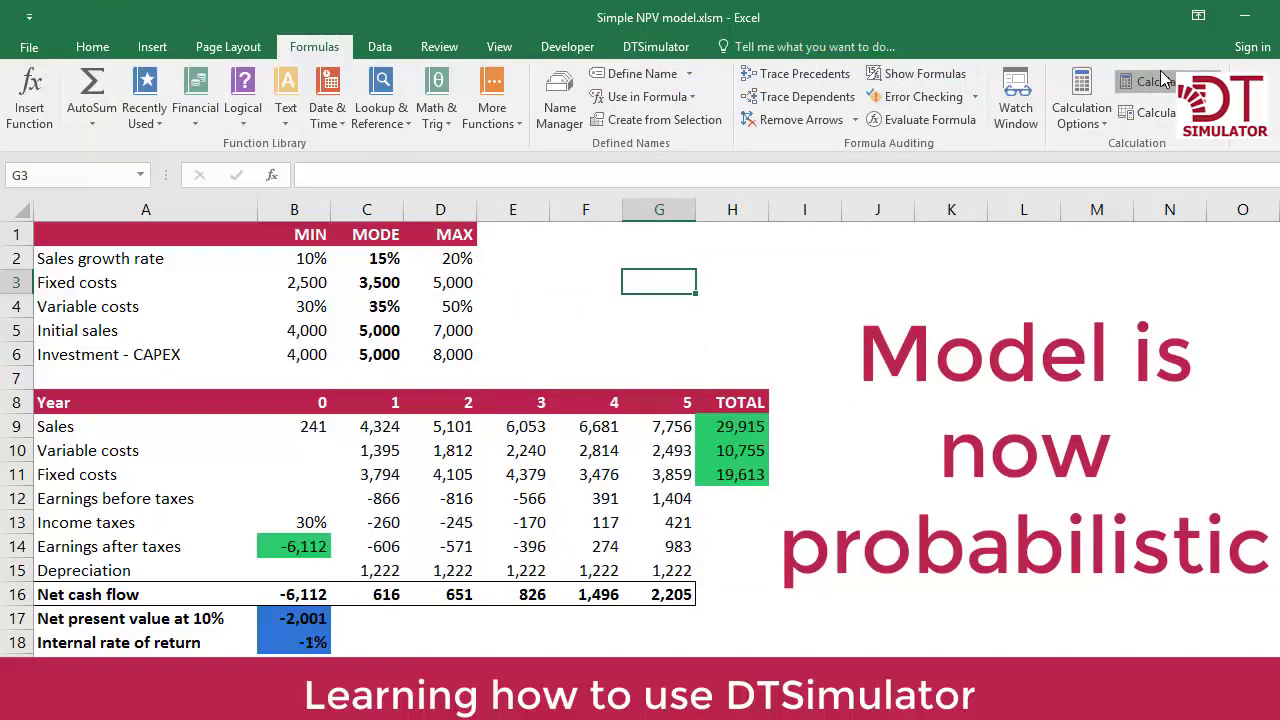
click(1161, 78)
click(1161, 78)
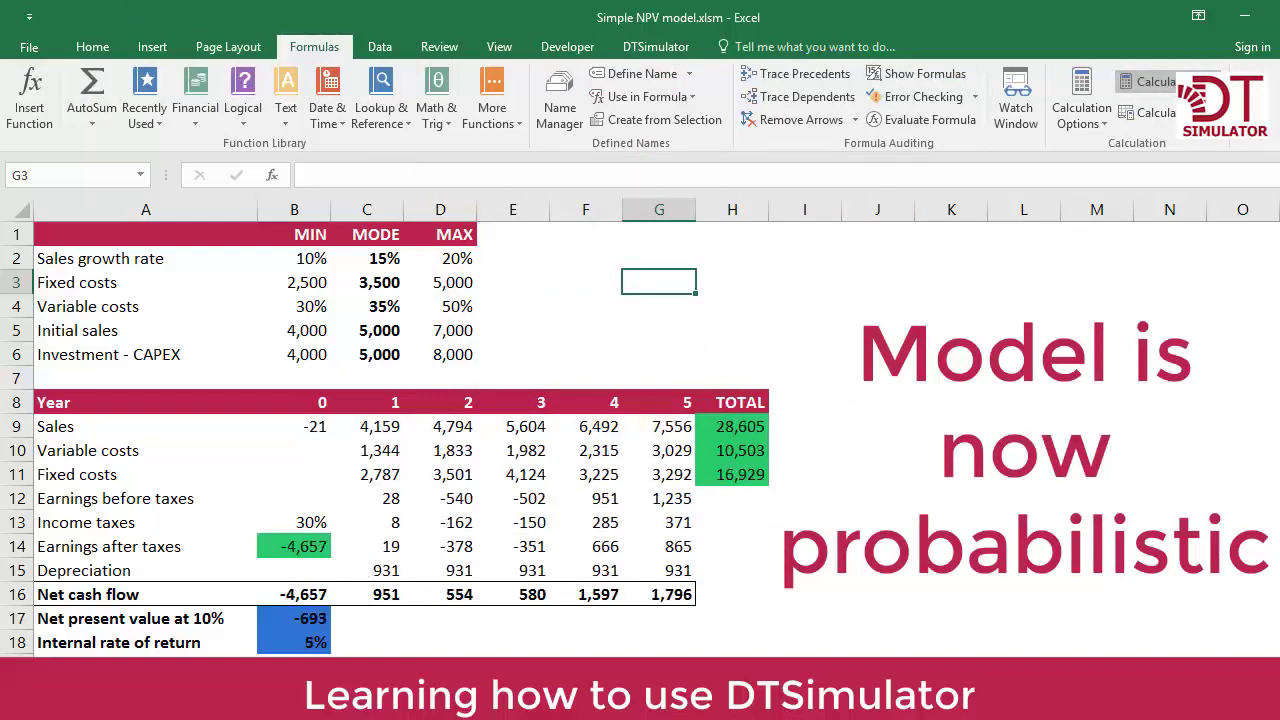
click(1161, 78)
click(1161, 78)
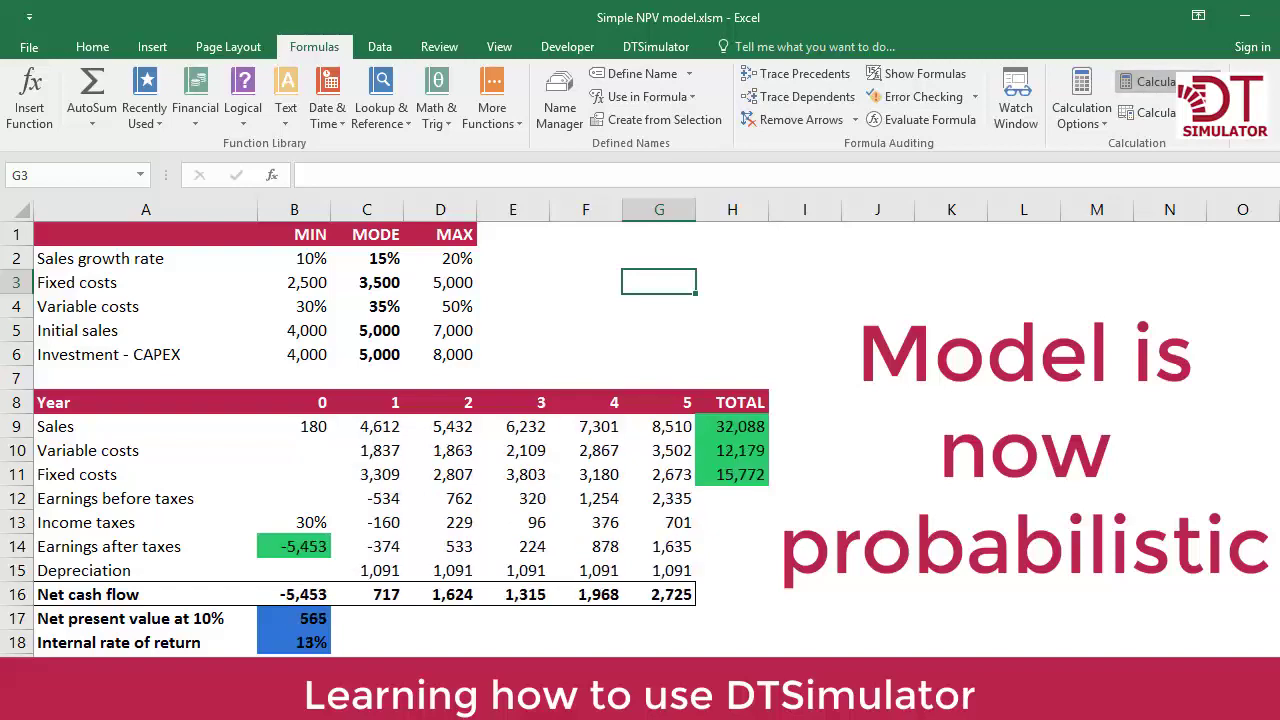
click(1161, 78)
click(1161, 78)
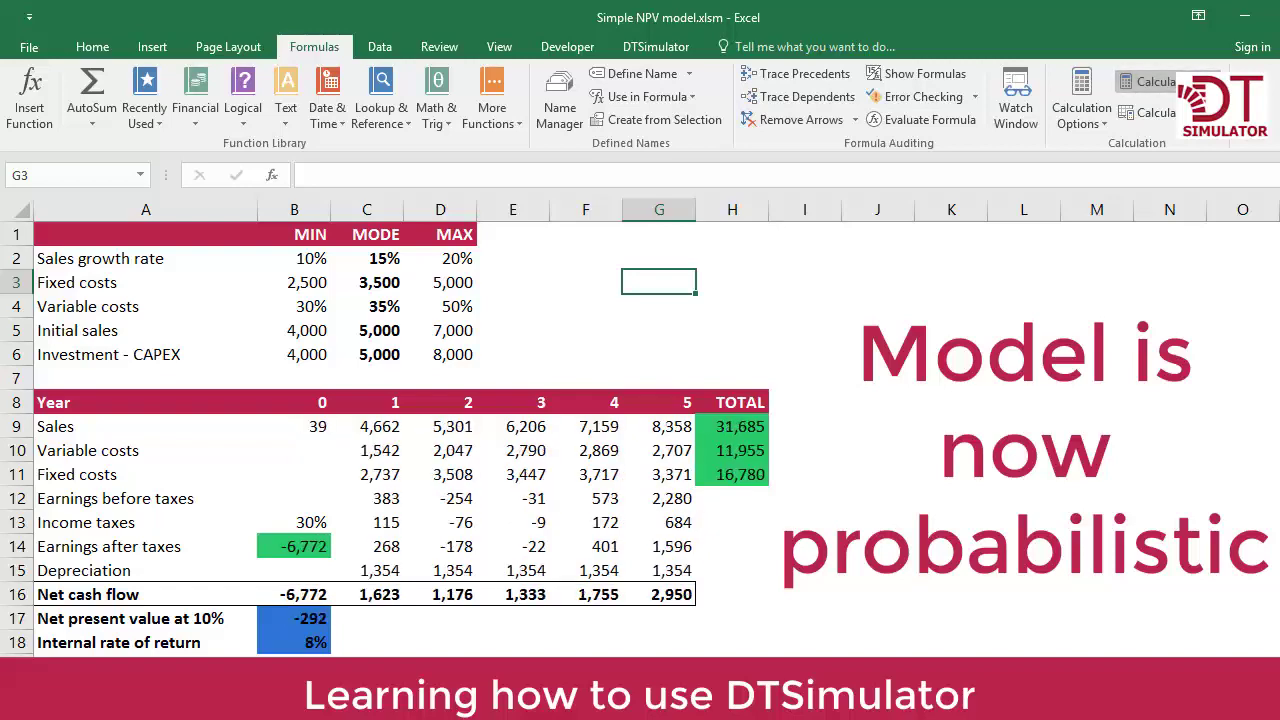
click(1161, 78)
click(1161, 78)
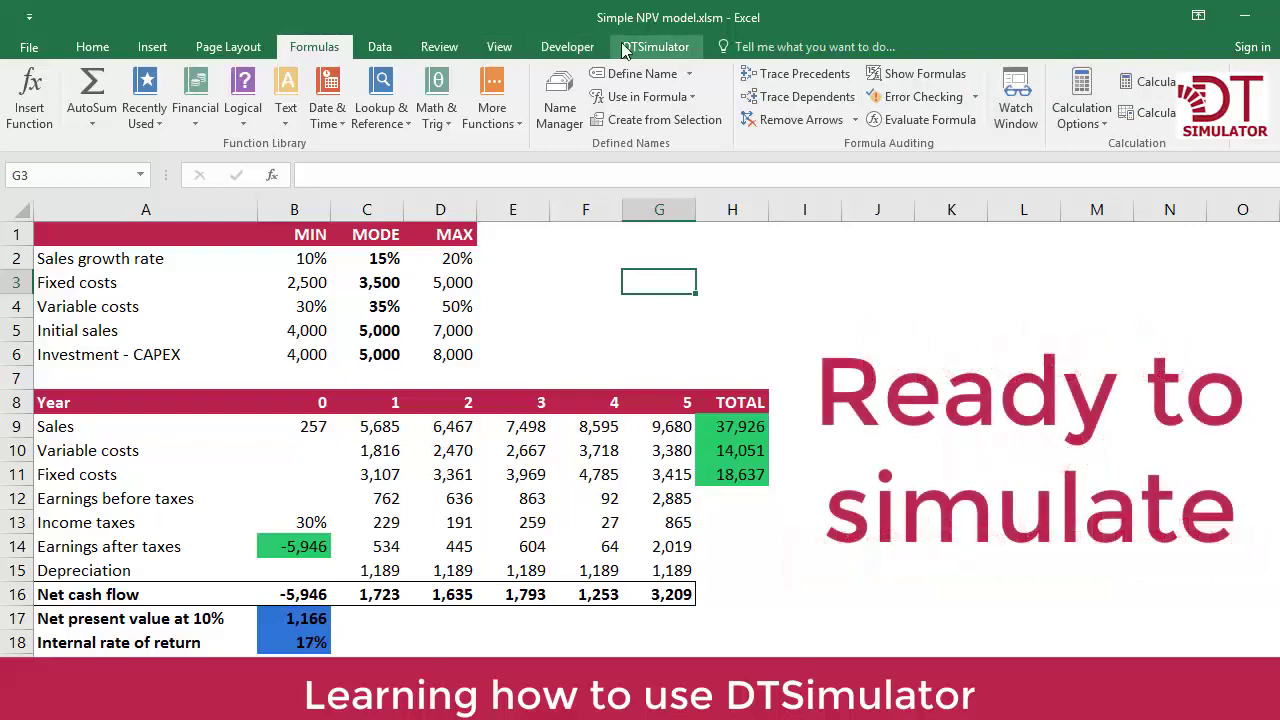
click(656, 46)
click(390, 85)
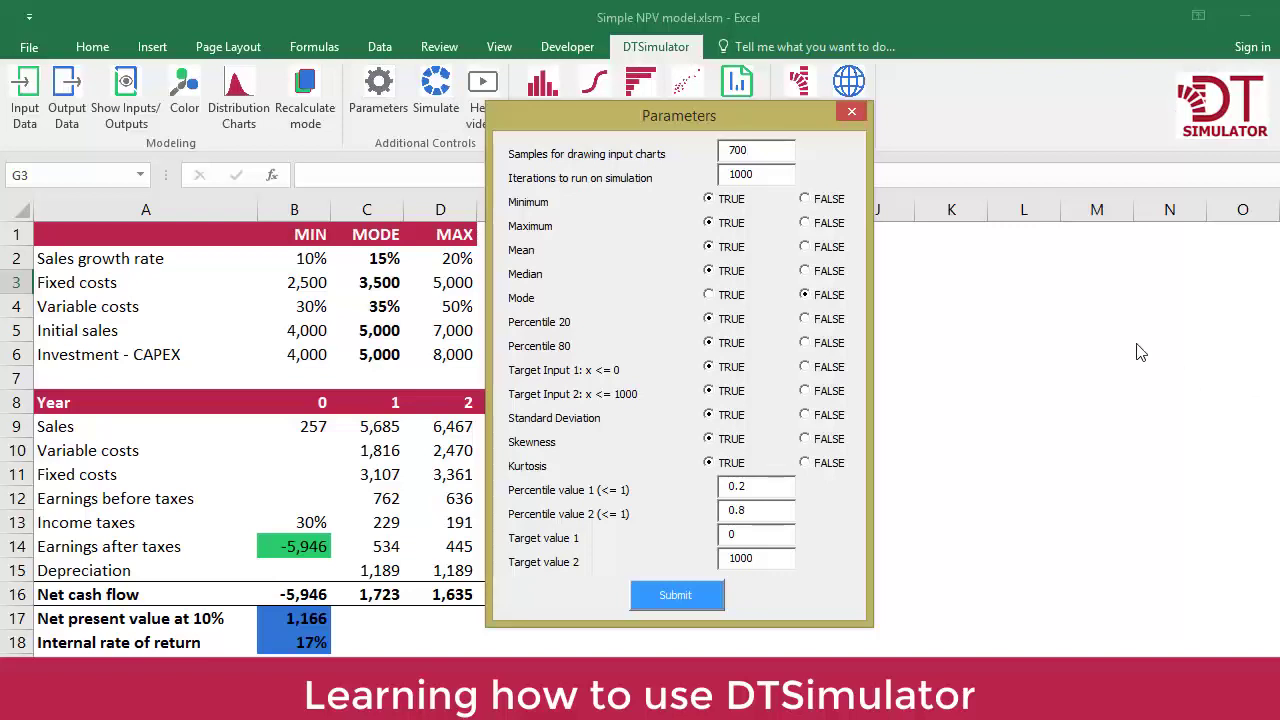
double_click(763, 176)
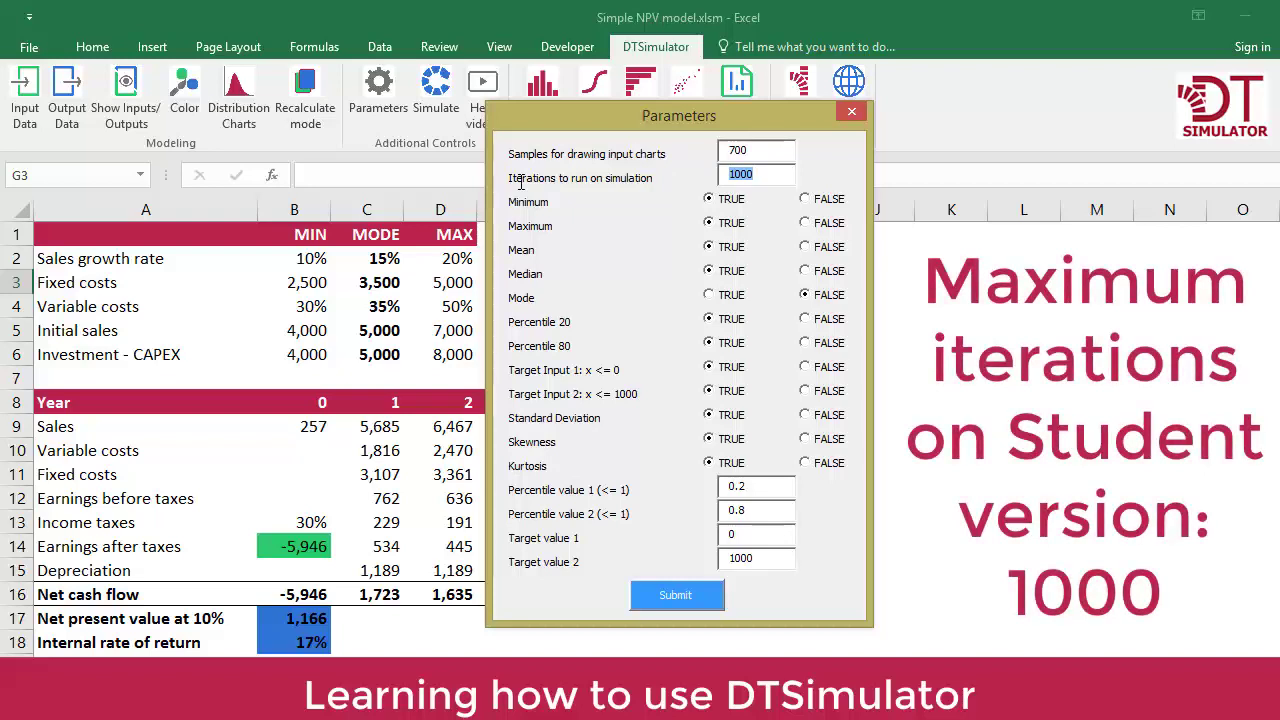
text(5000)
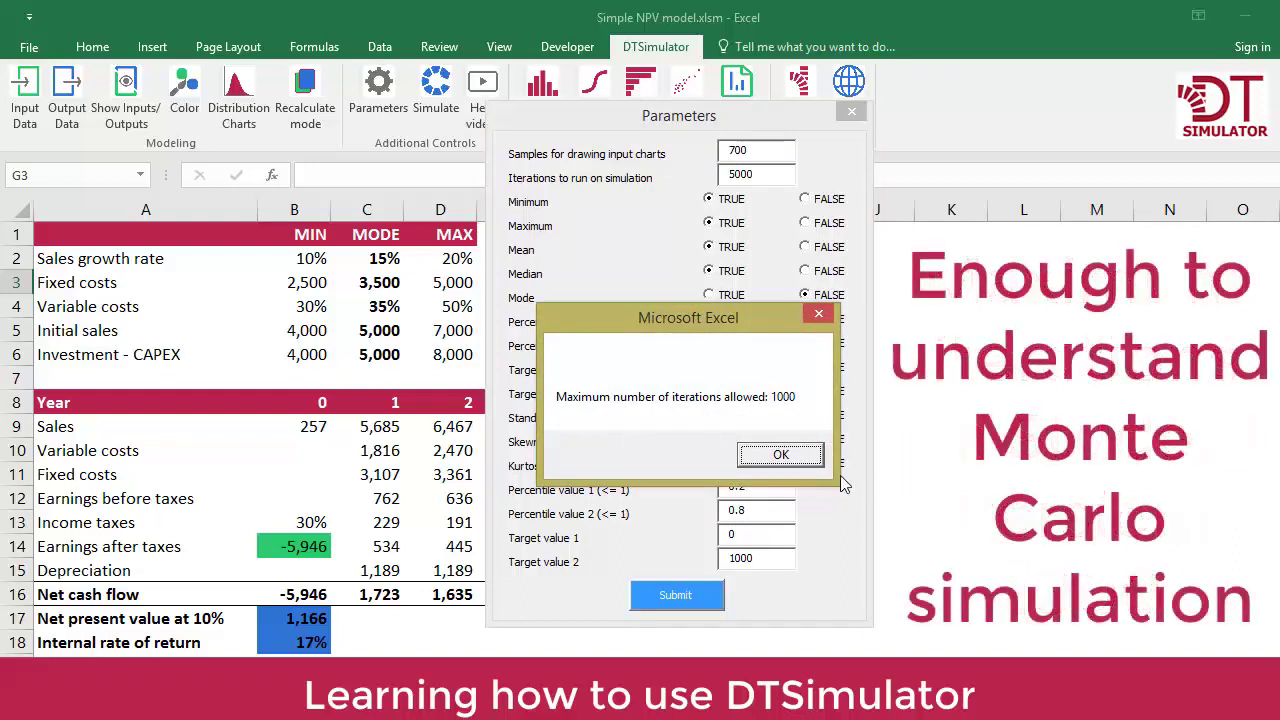
click(780, 455)
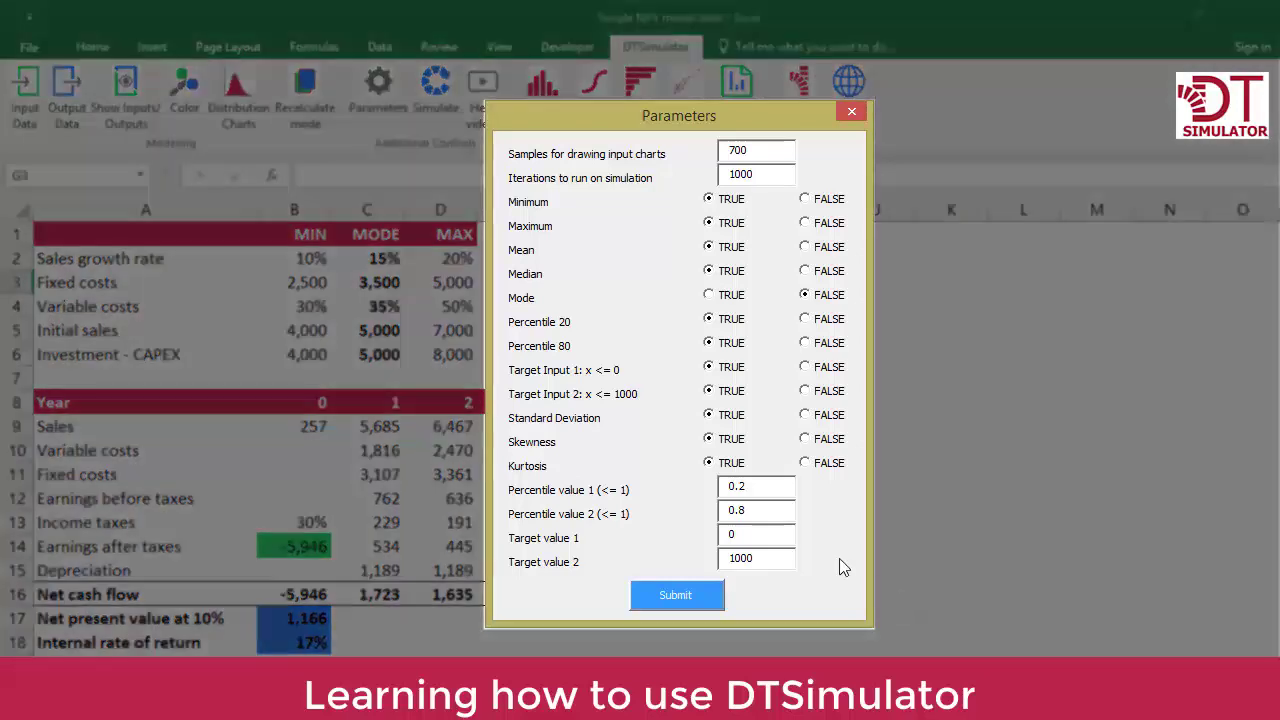
- Set Target value 2 to 1000, submit the parameters, decline running now, then start the simulation
drag(770, 488, 676, 490)
drag(760, 511, 653, 513)
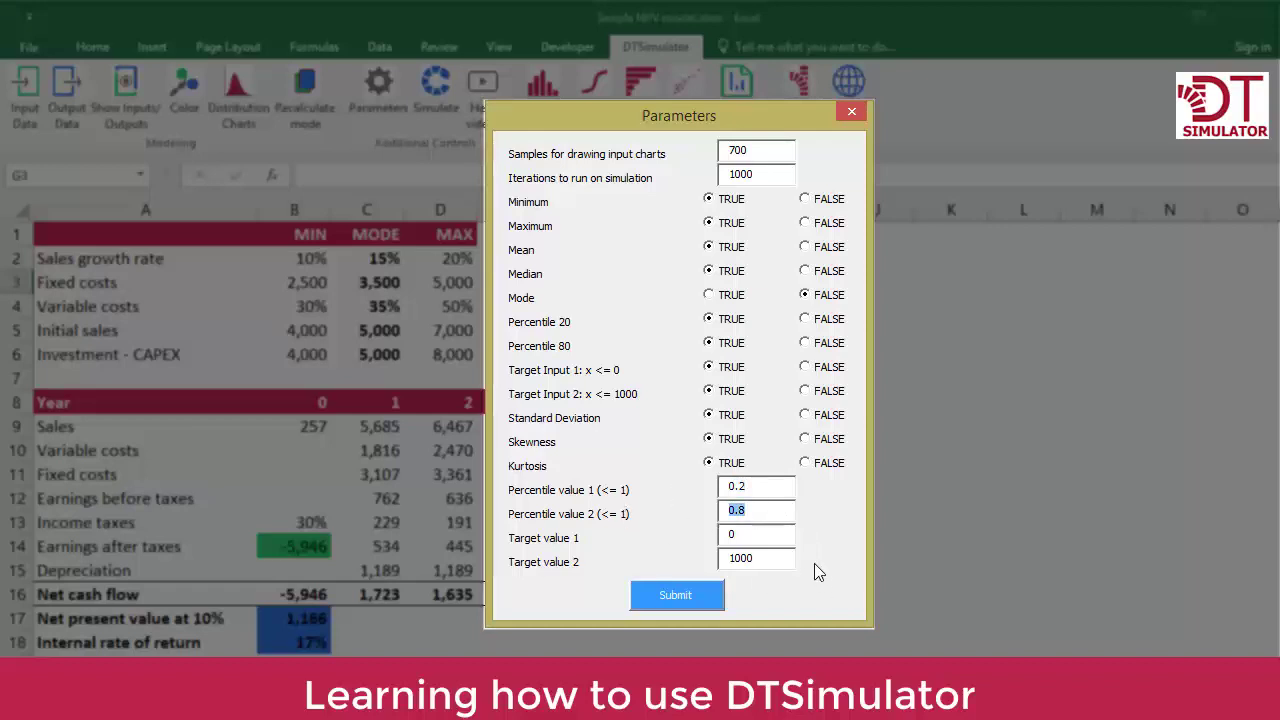
drag(773, 538, 660, 540)
key(Tab)
key(Tab)
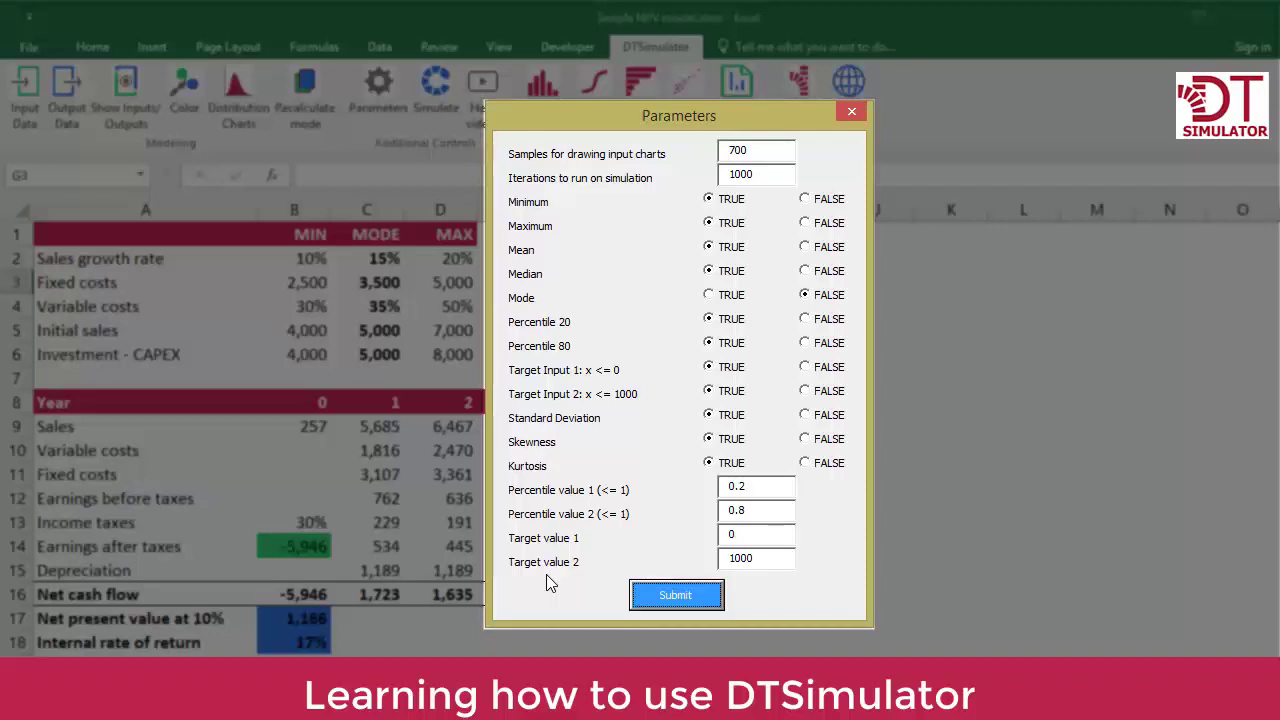
drag(766, 560, 604, 555)
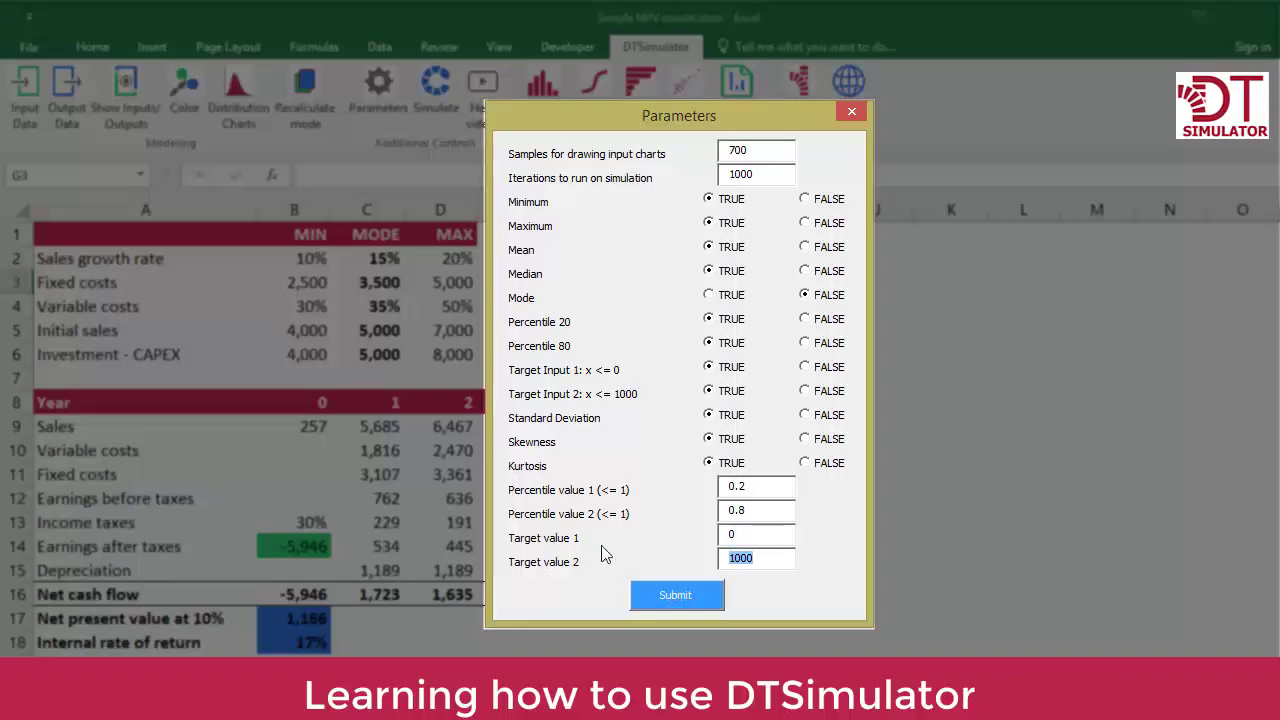
text(1000)
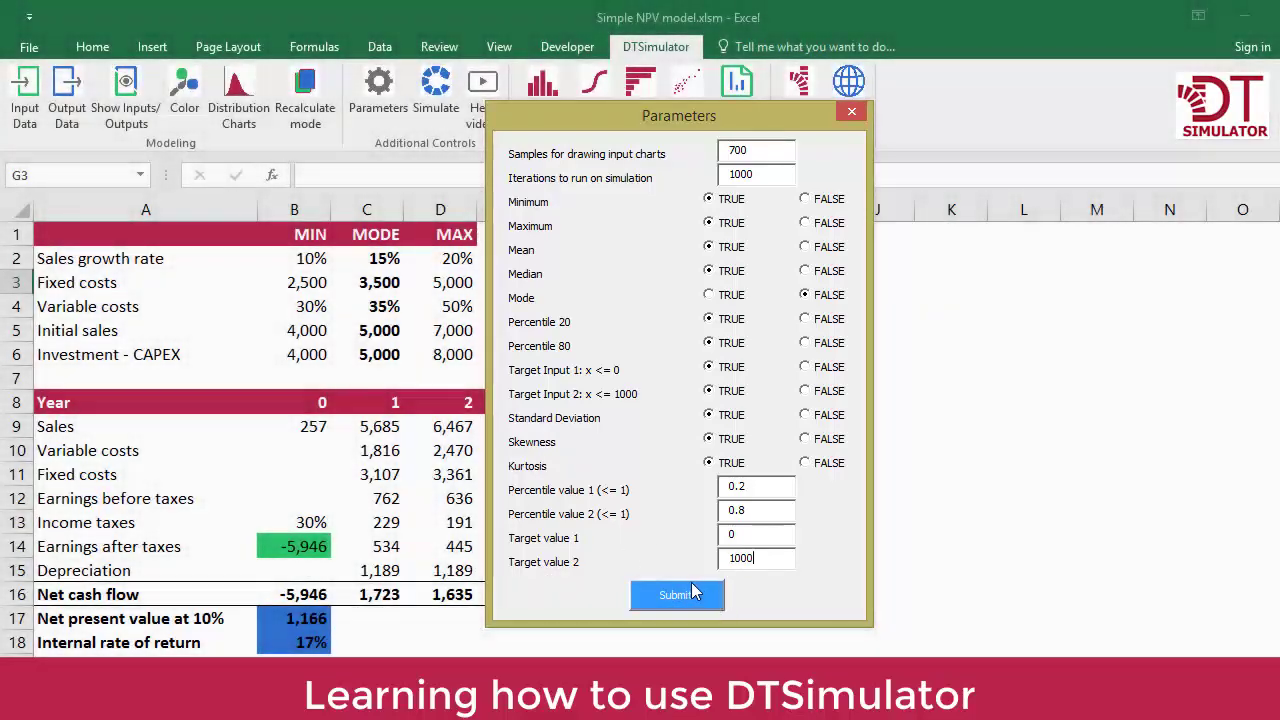
click(694, 592)
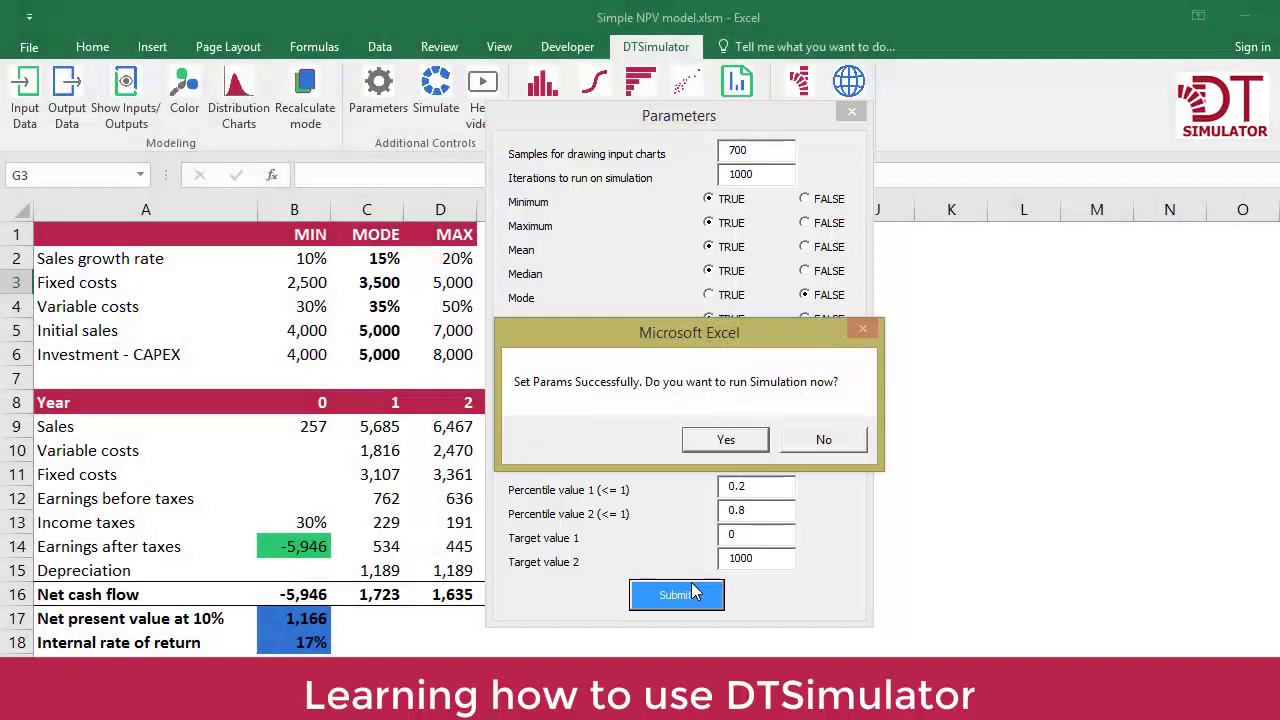
click(852, 446)
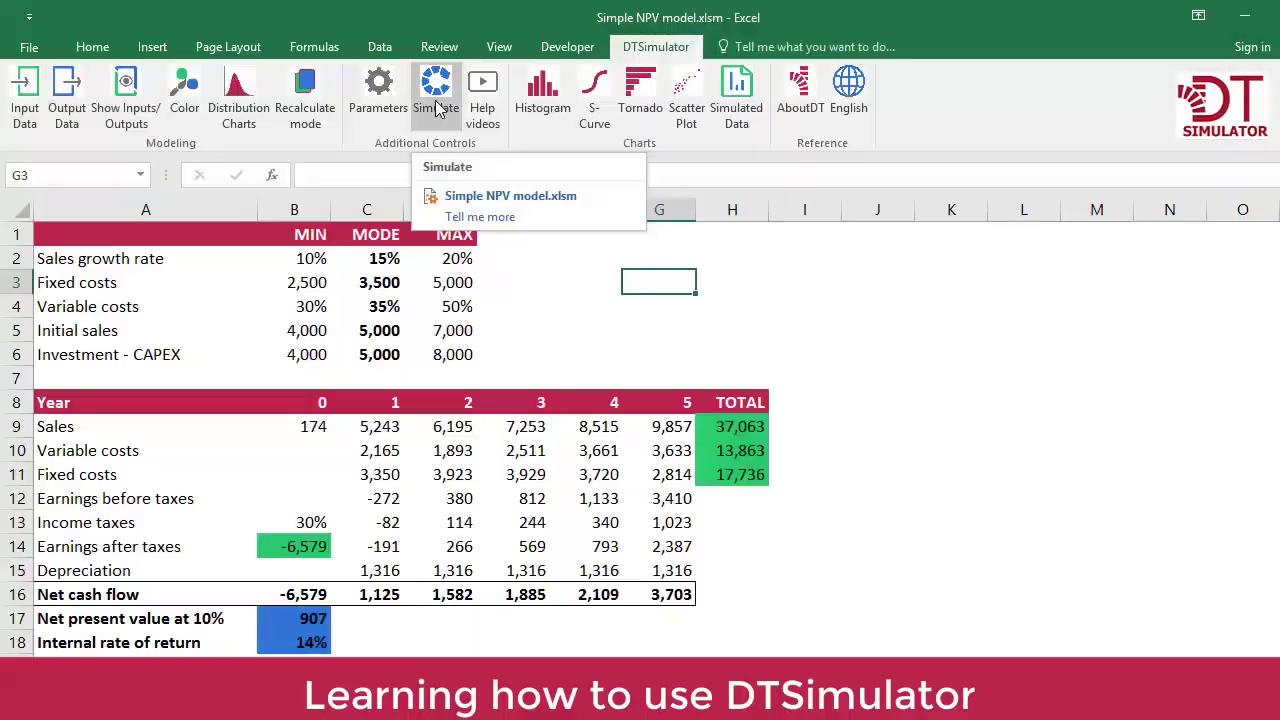
click(436, 108)
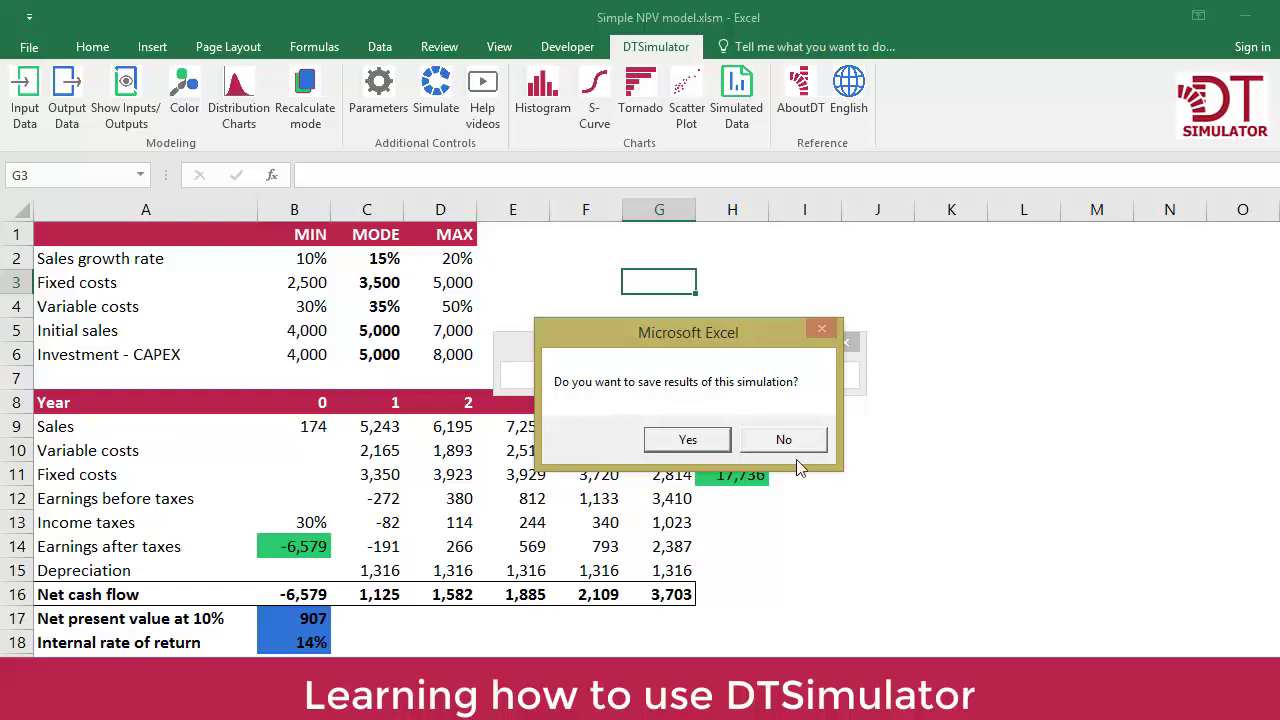
- Save the simulation results and acknowledge the saved-successfully message
click(704, 447)
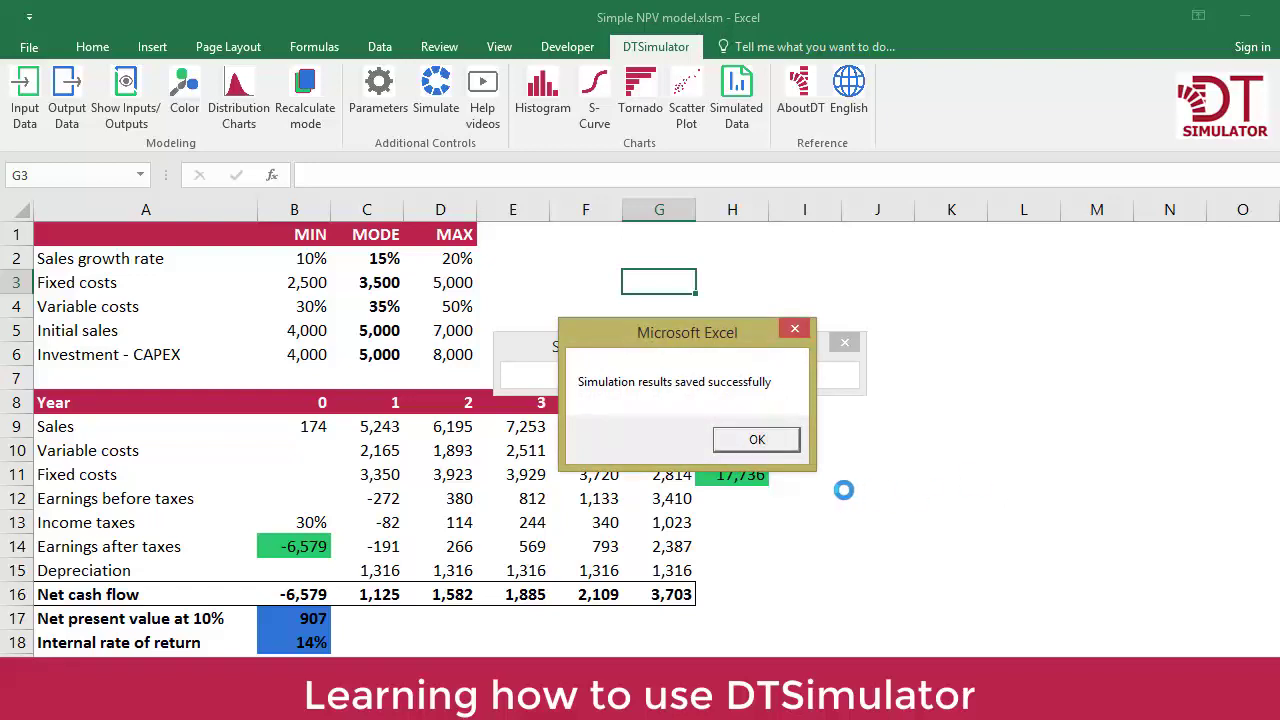
click(787, 445)
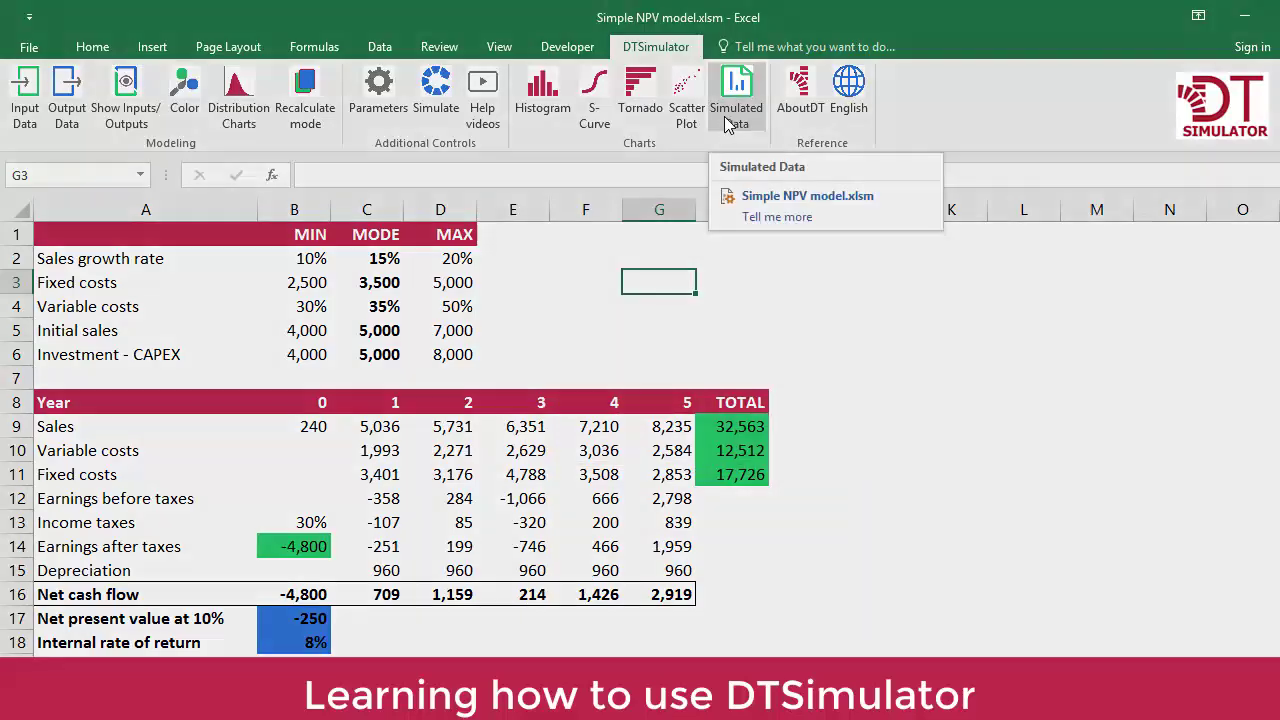
- Browse the Simulated Data sheet down to row 1005 and across to the Fixed costs column
click(728, 125)
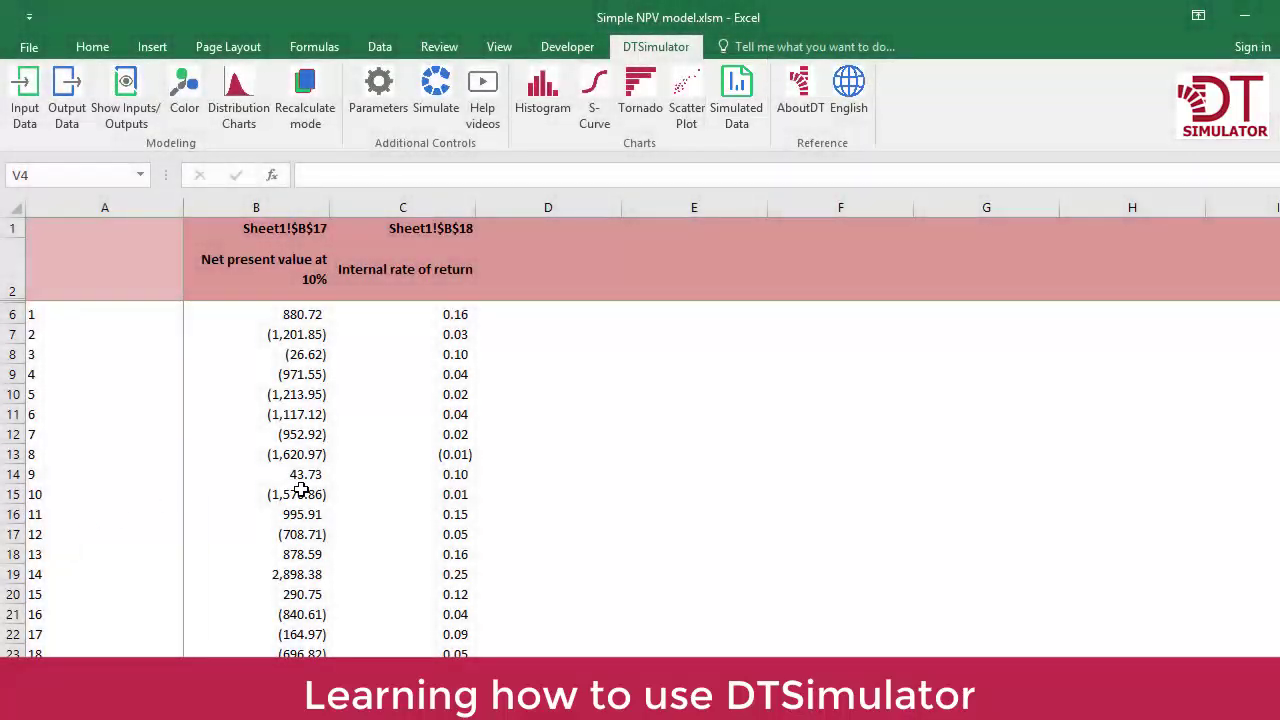
click(305, 488)
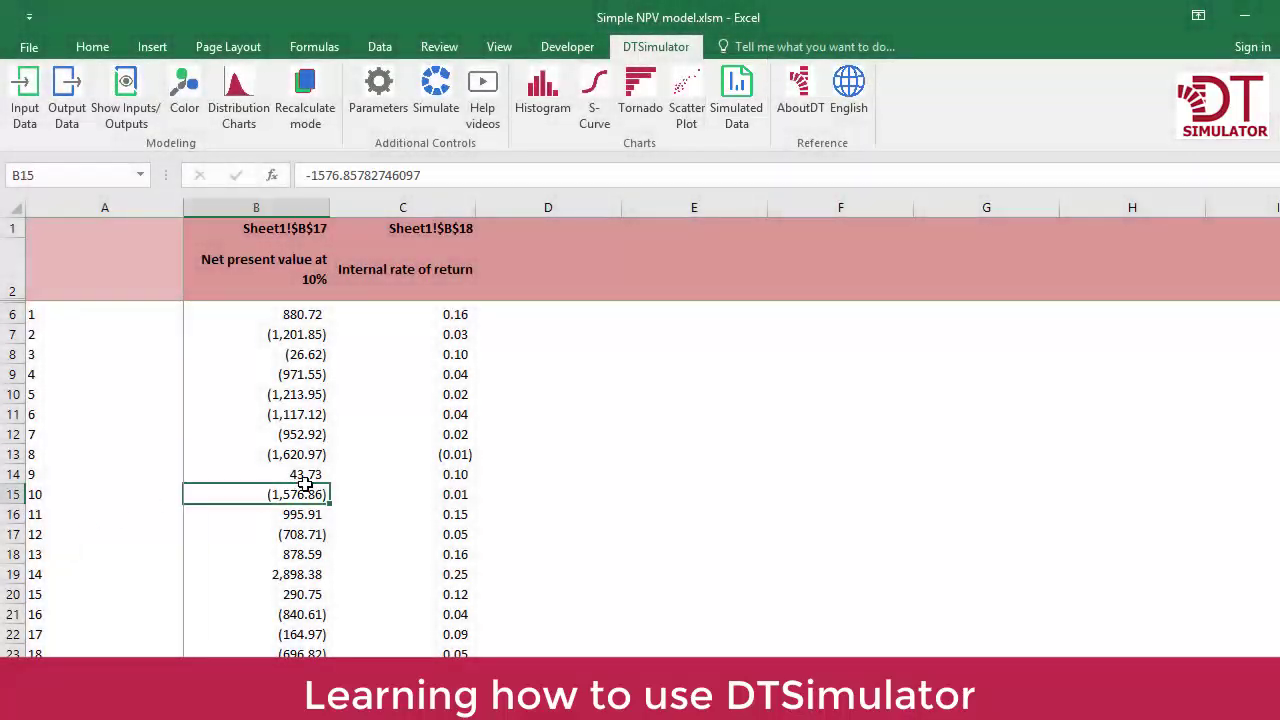
key(ctrl+Down)
click(14, 651)
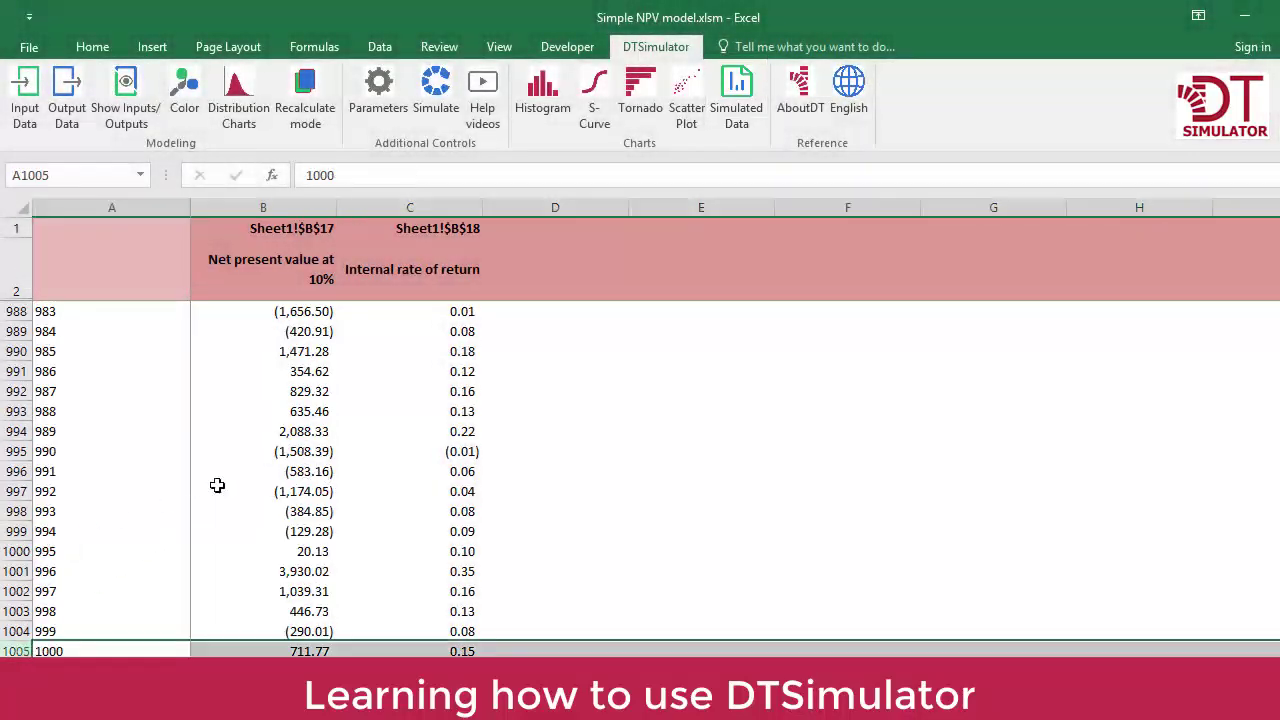
click(288, 284)
key(shift+Right)
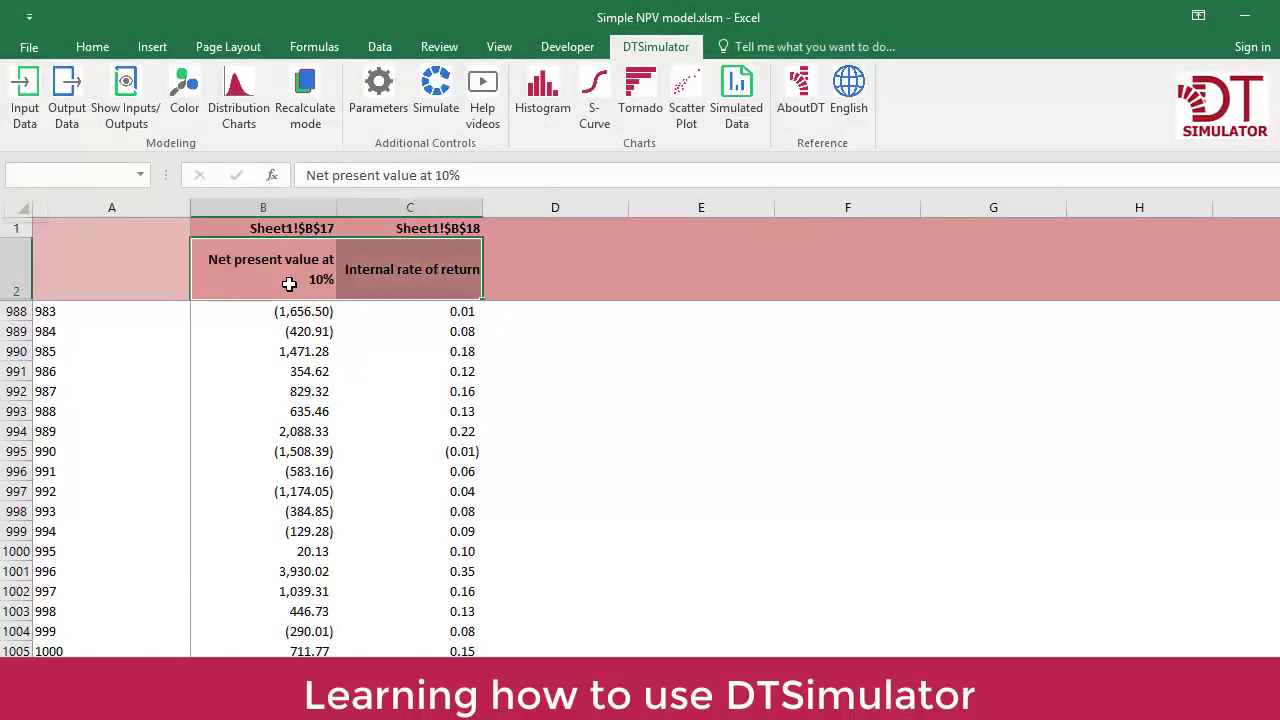
key(Right)
key(Right)
key(Right)
key(Right)
key(Right)
key(Right)
key(Right)
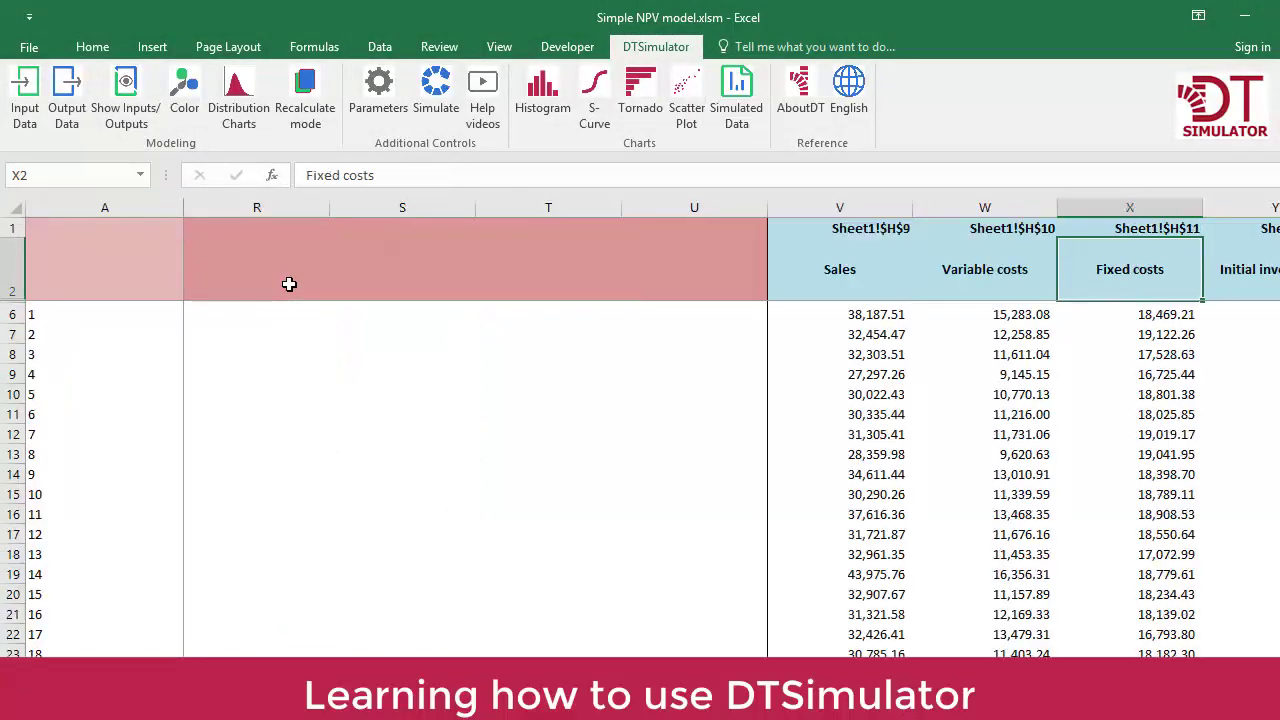
key(Right)
key(Right)
key(Right)
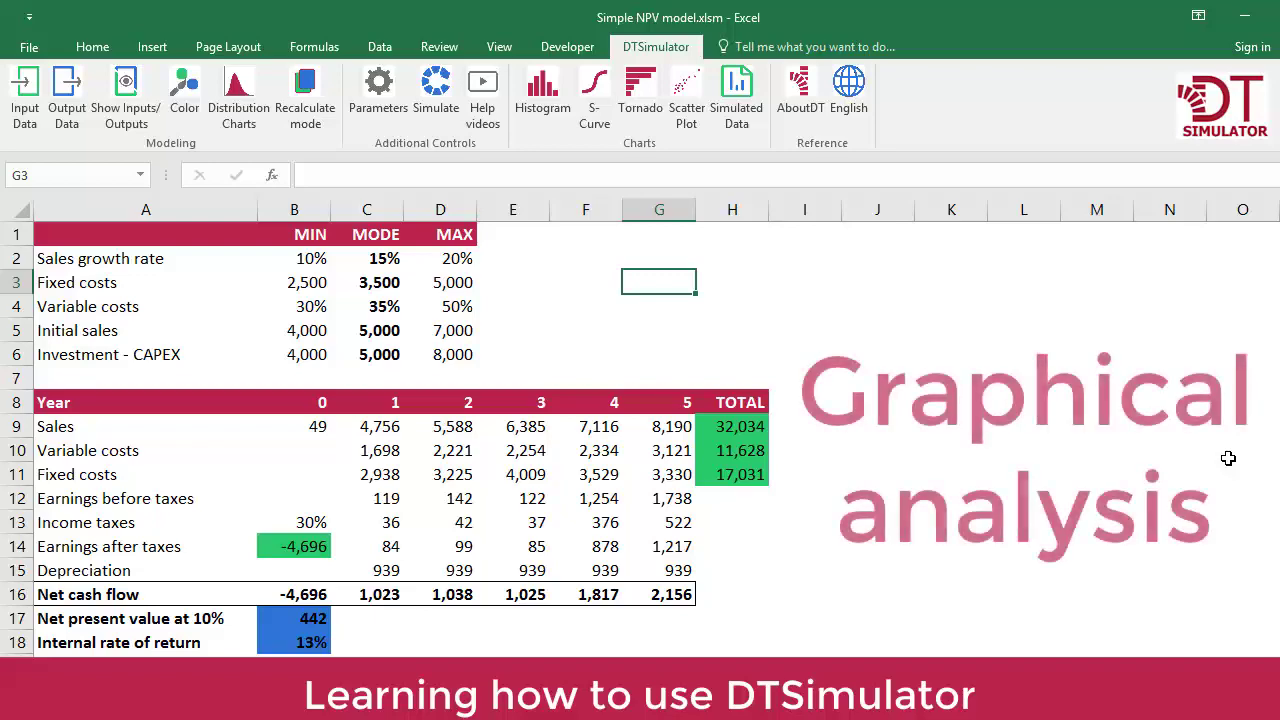
- View and close histograms for NPV (B17), Sales (H9) and Variable costs (H10)
click(296, 620)
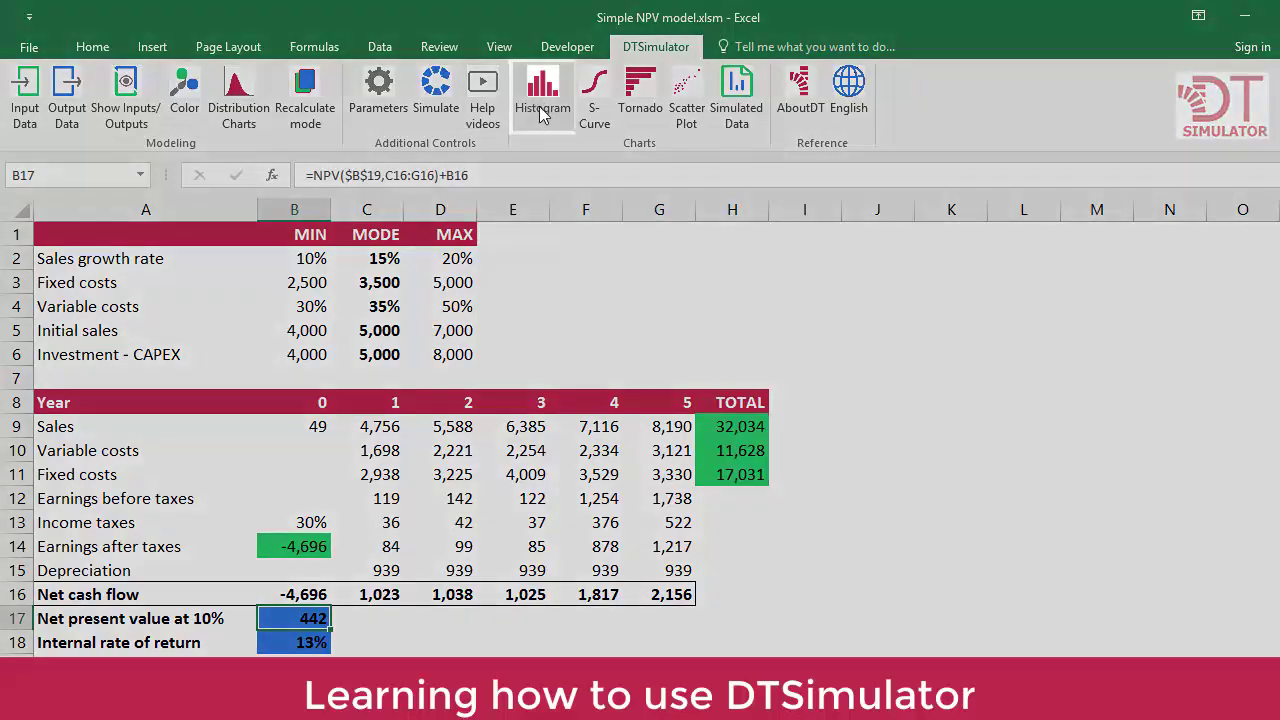
click(542, 95)
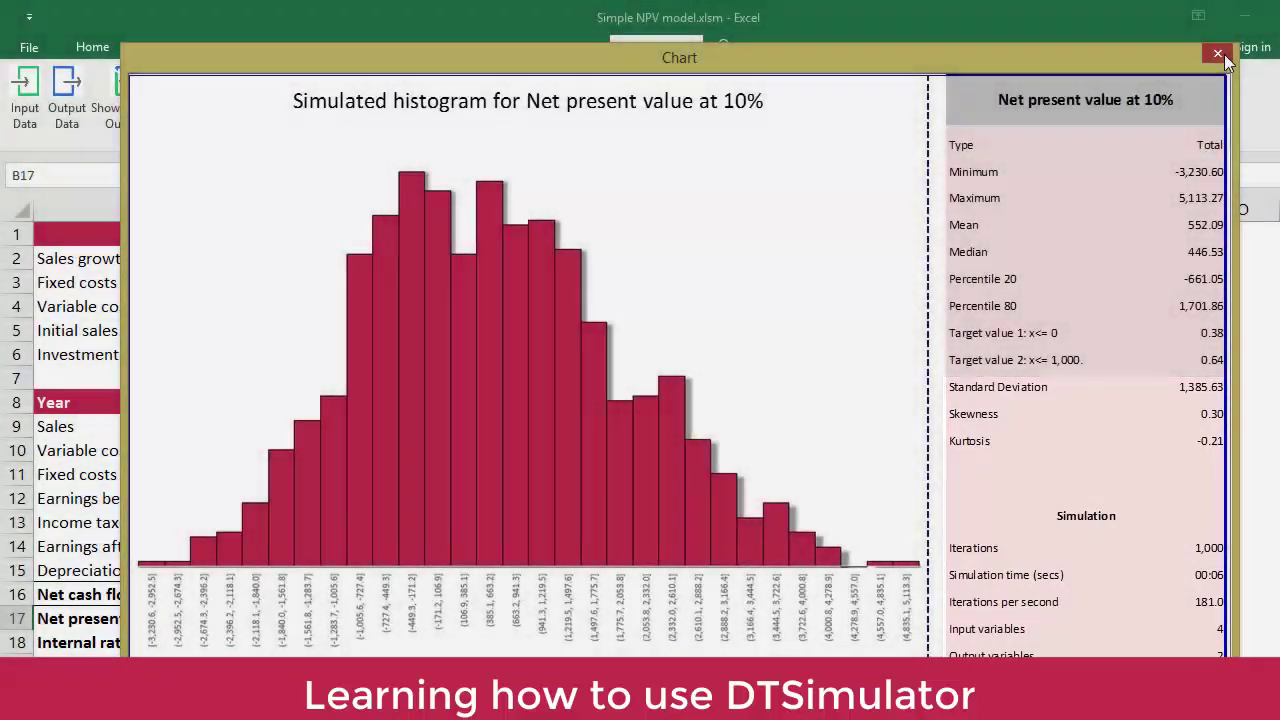
click(1219, 54)
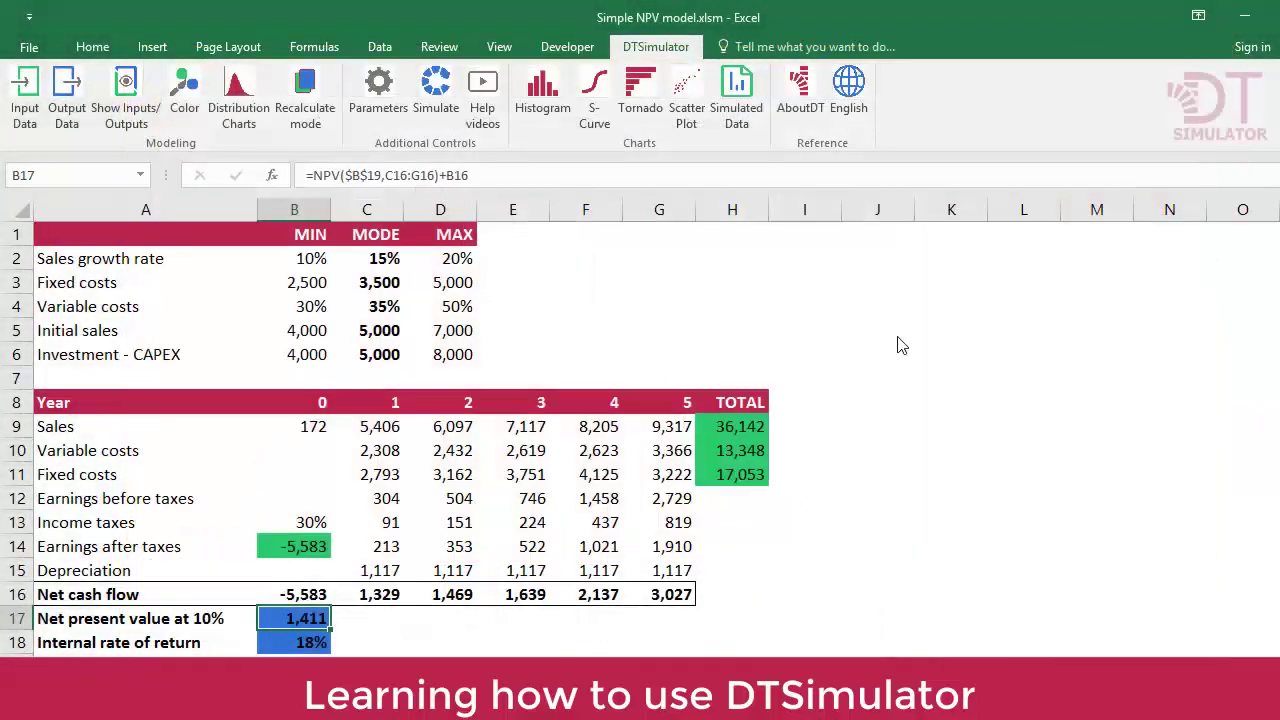
click(748, 426)
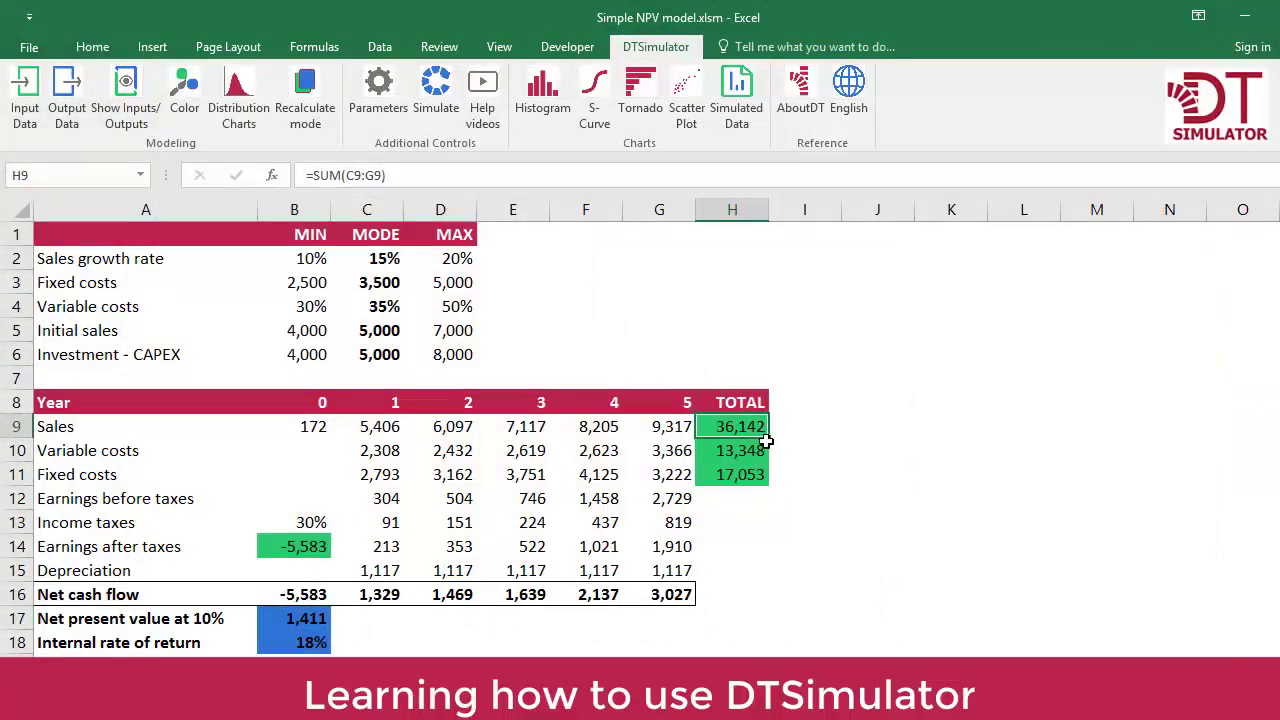
click(542, 90)
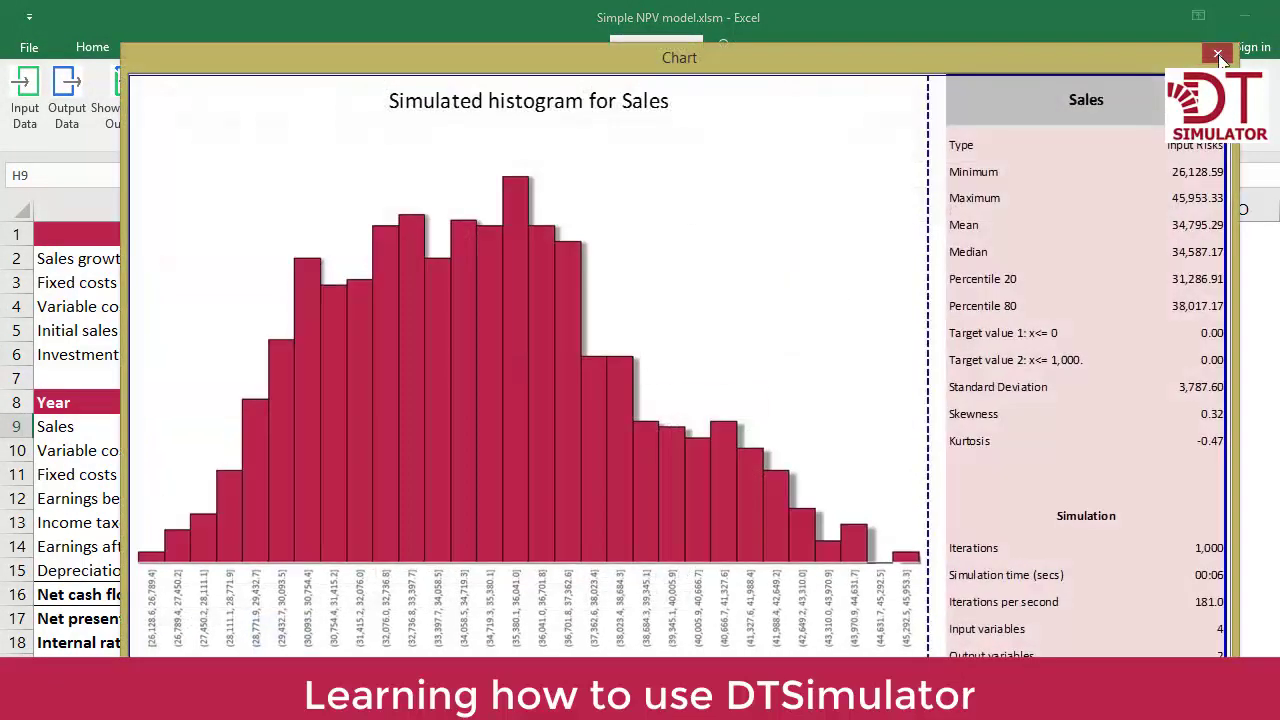
click(1218, 55)
click(752, 452)
click(542, 90)
click(1218, 55)
- View S-curves of Sales, Variable costs, Fixed costs and Initial investment with NPV at 10%, then close
click(322, 622)
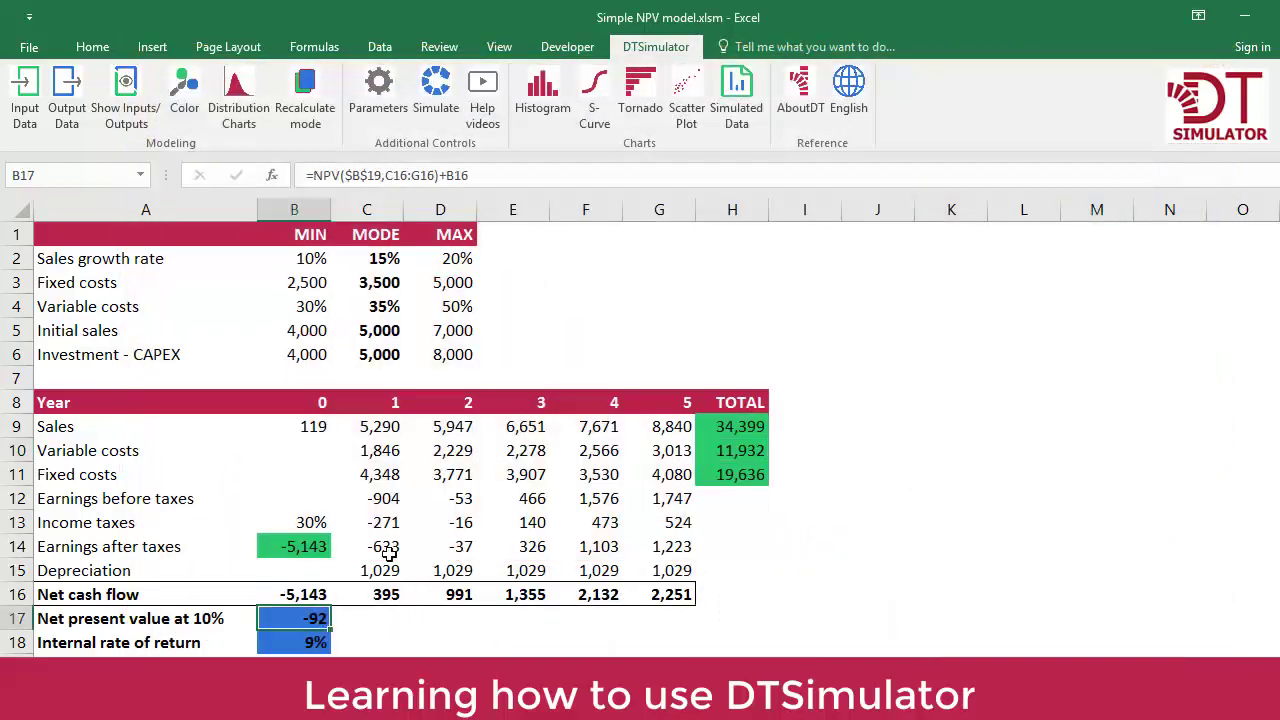
click(594, 108)
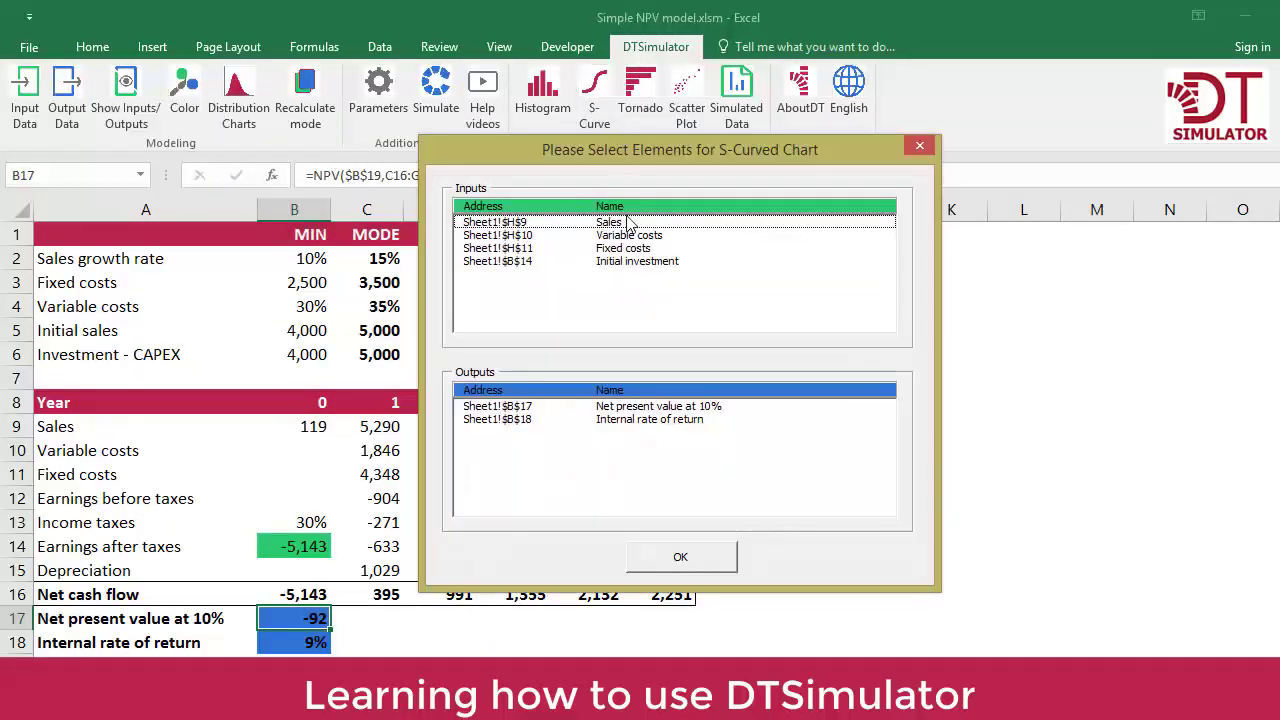
click(630, 222)
click(640, 236)
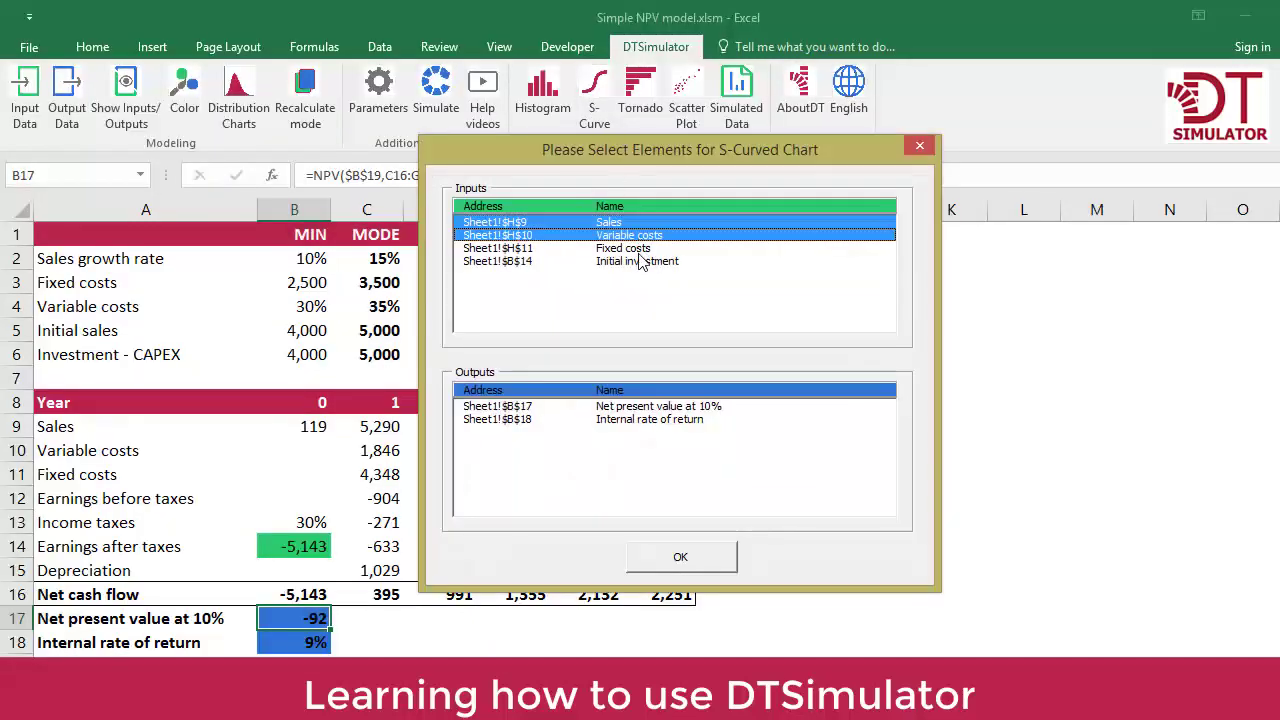
click(641, 249)
click(641, 262)
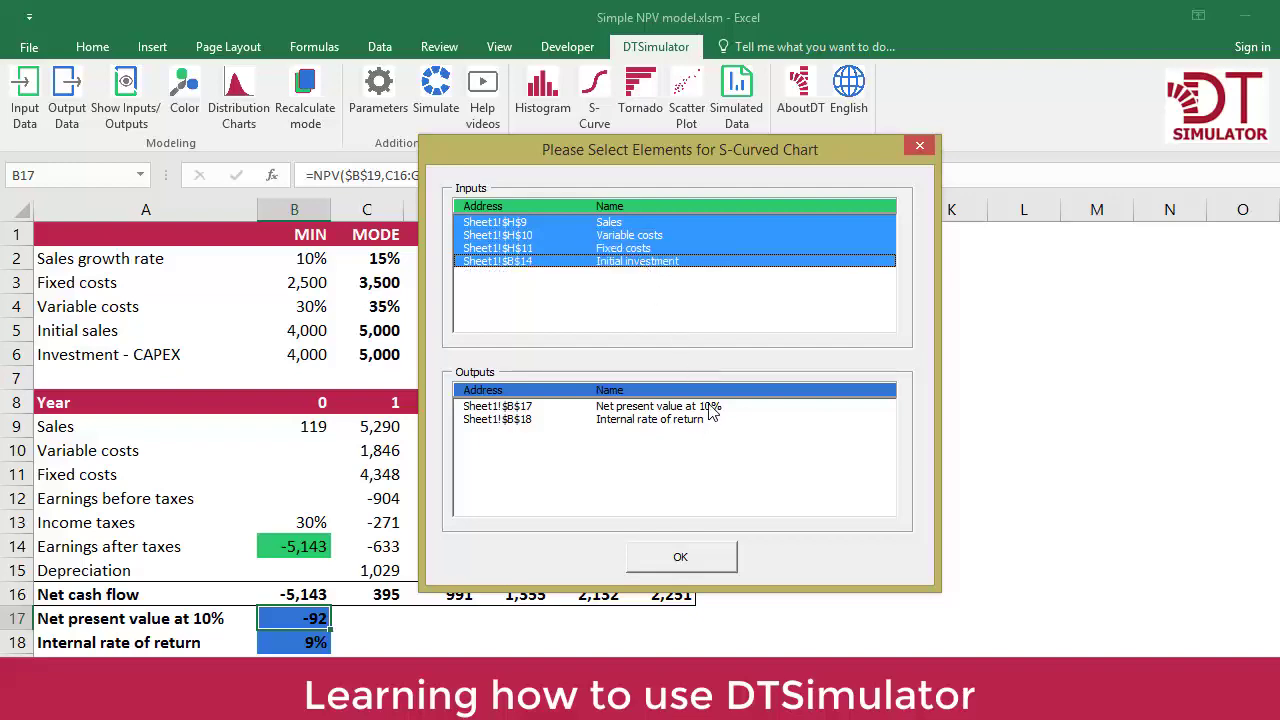
click(710, 407)
click(680, 557)
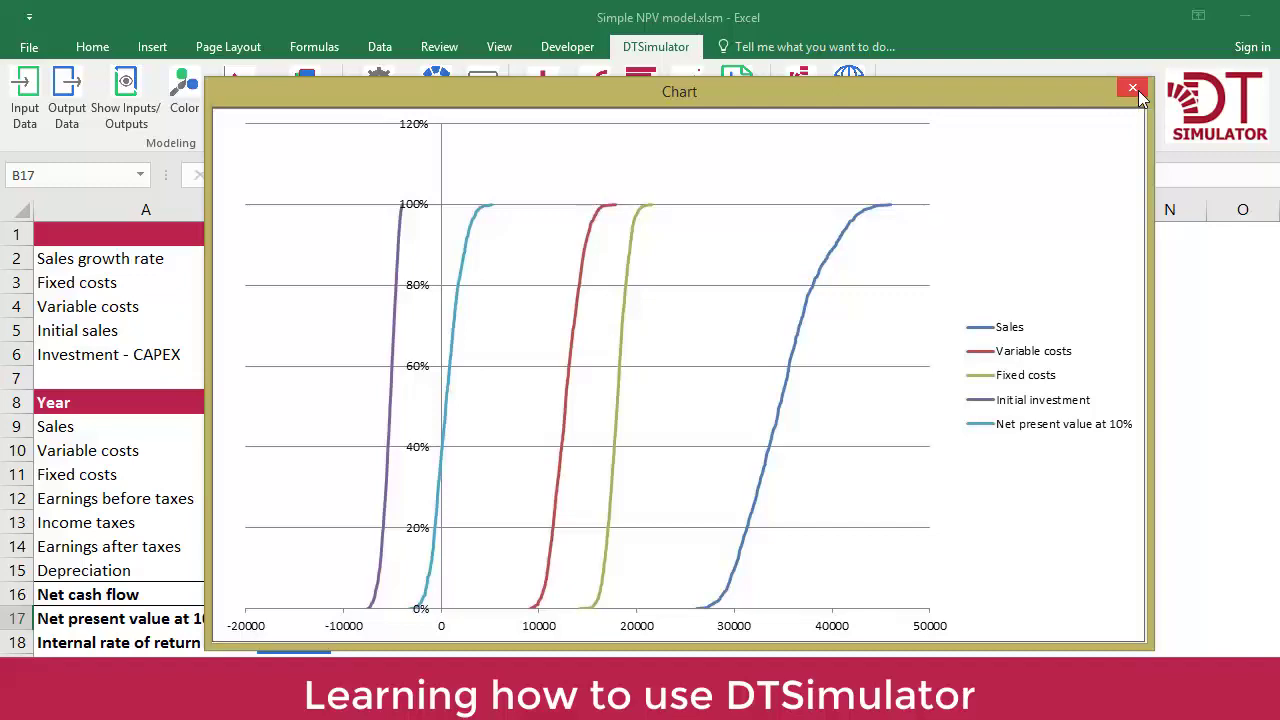
click(1133, 88)
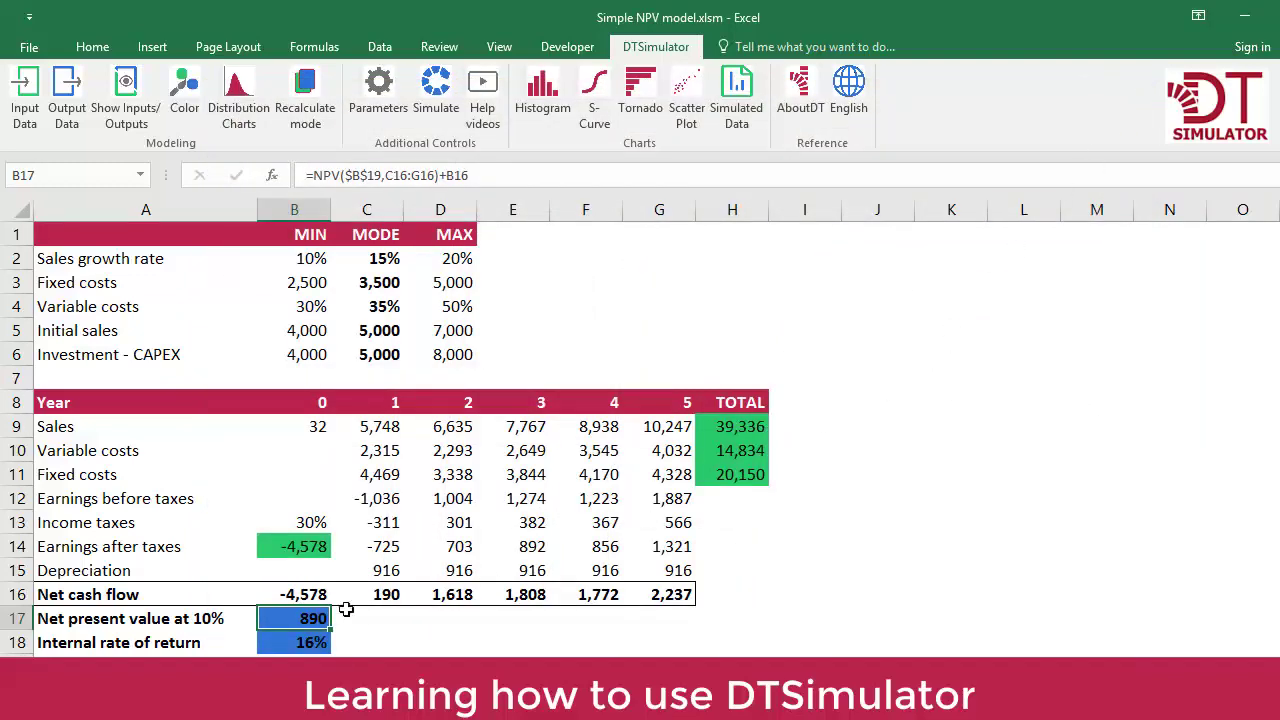
- Try a tornado chart on the Sales total H9 and dismiss the invalid output warning
click(752, 424)
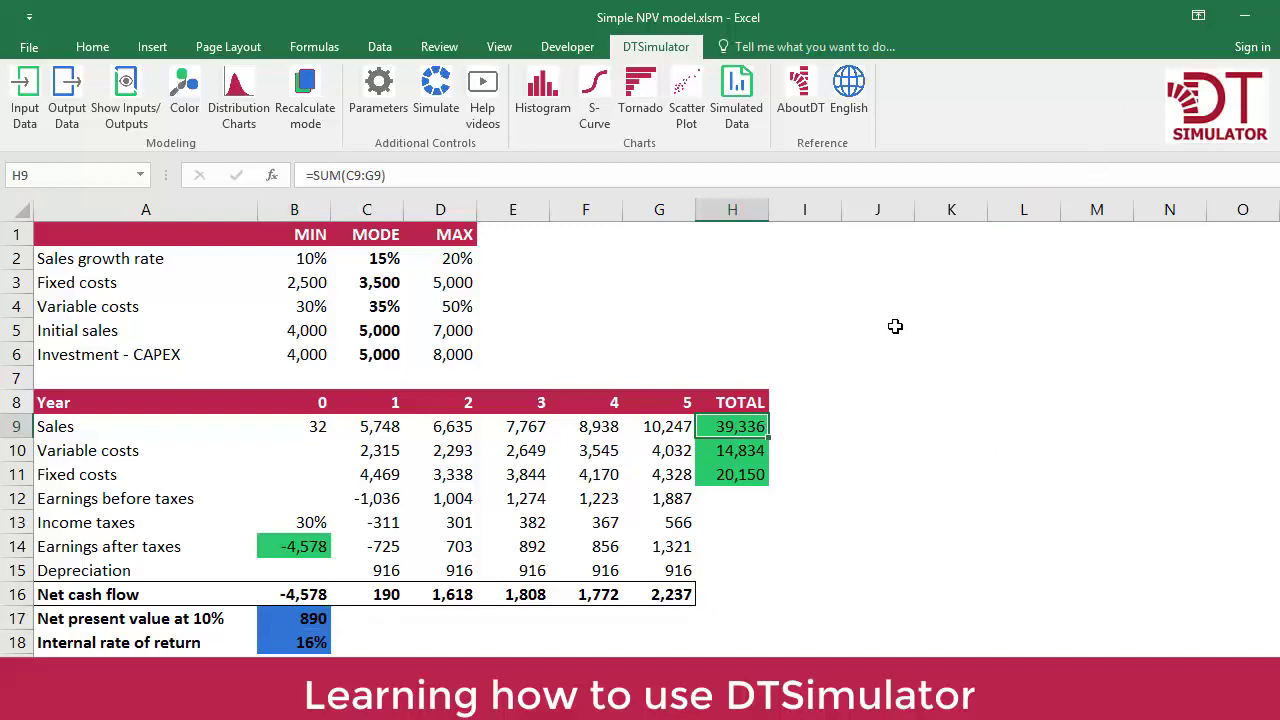
click(640, 95)
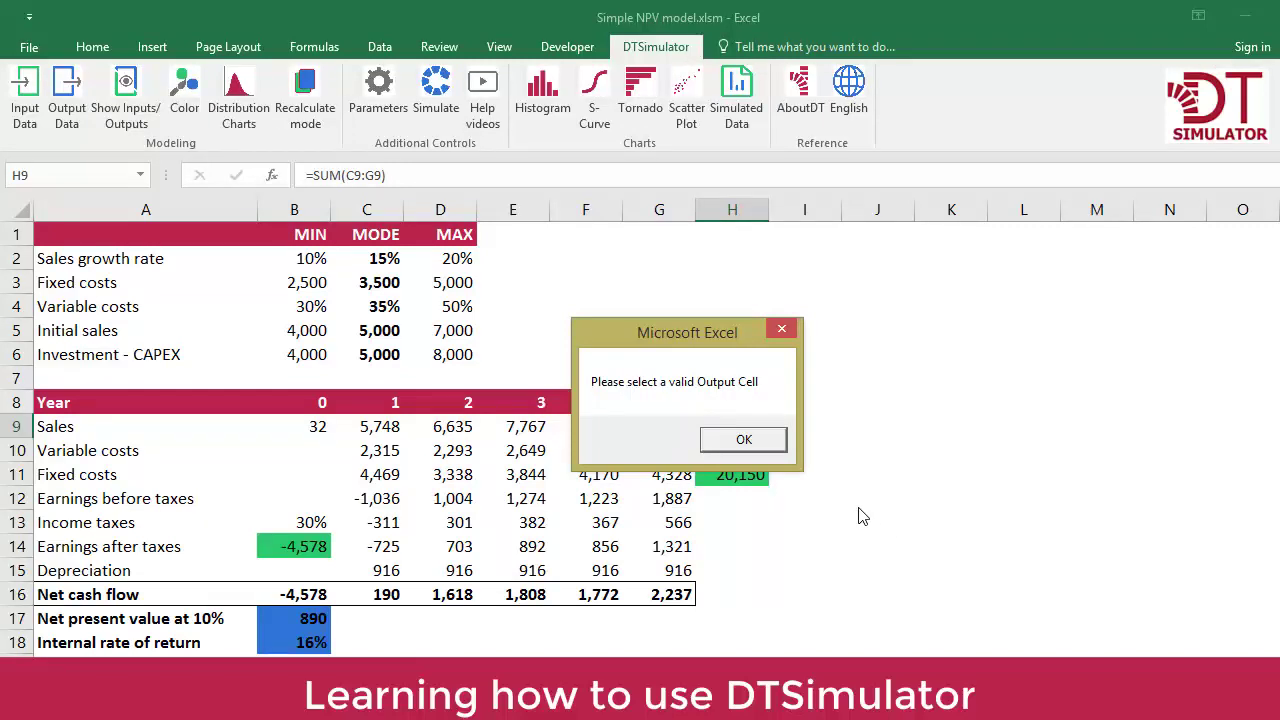
click(752, 443)
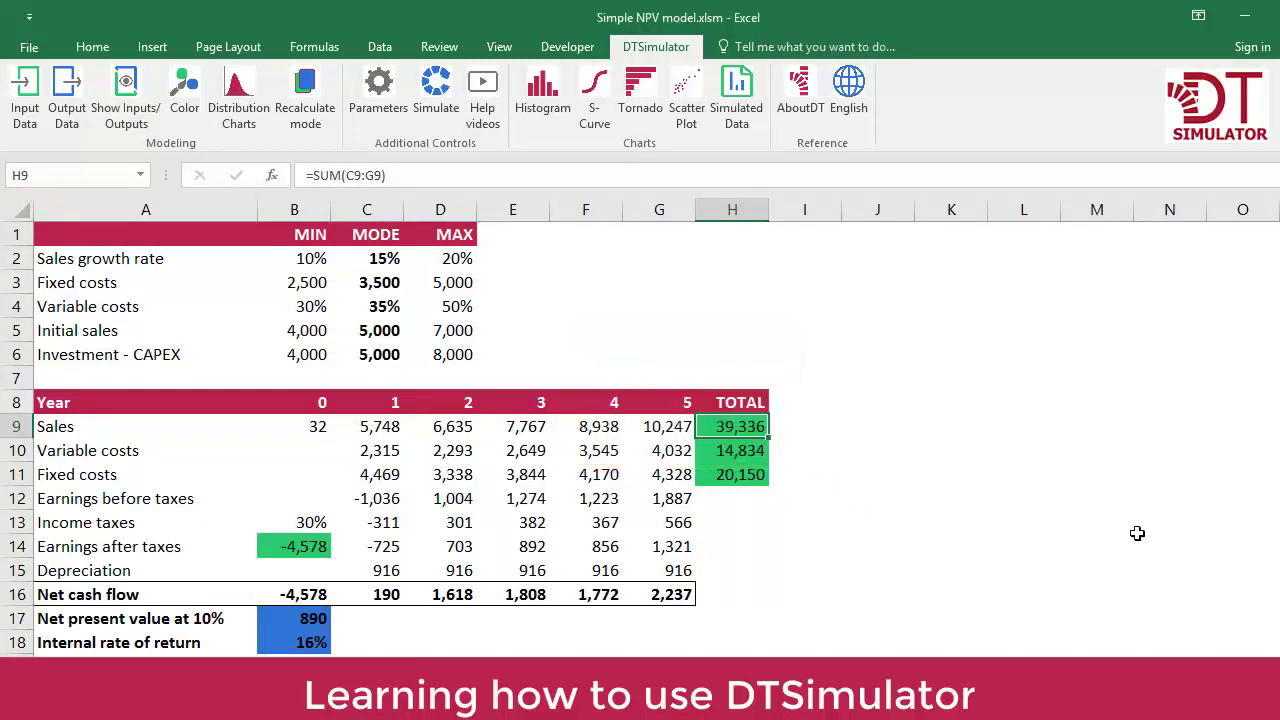
- View the correlation tornado for net present value, then close it
click(305, 620)
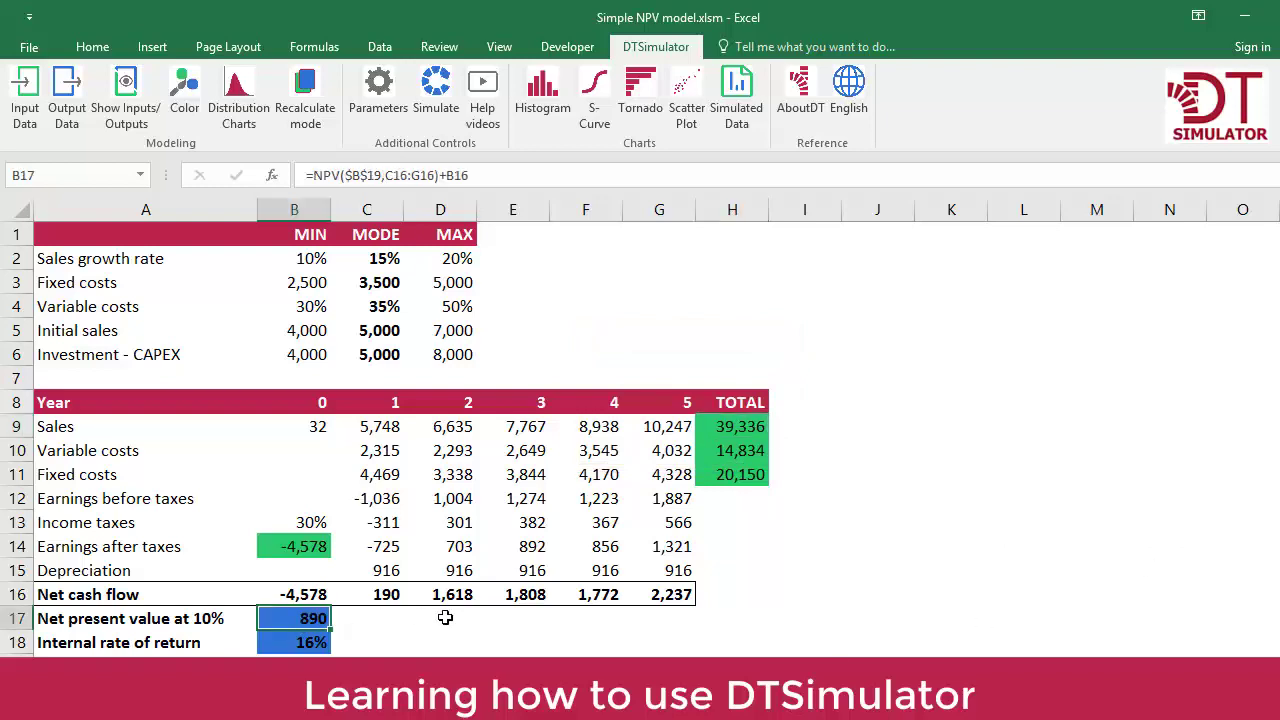
click(640, 95)
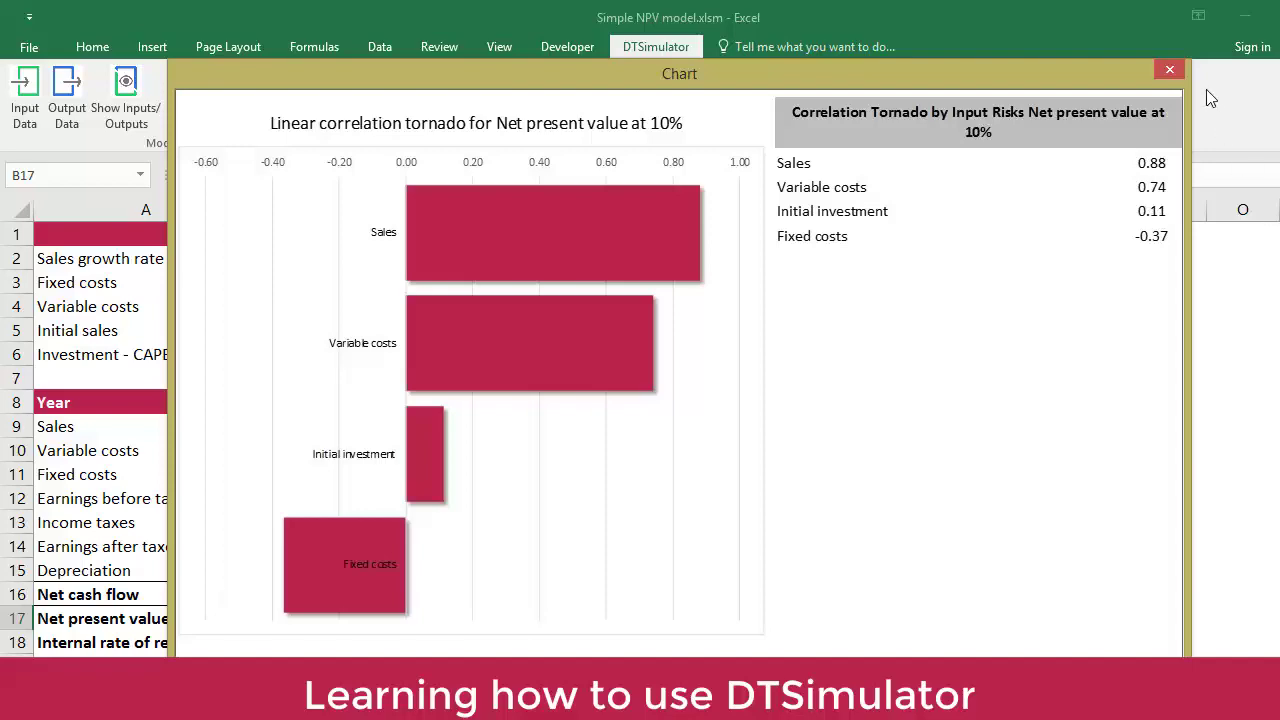
click(1170, 70)
- View the scatter plot of net present value against Sales (H9), then close it
click(732, 428)
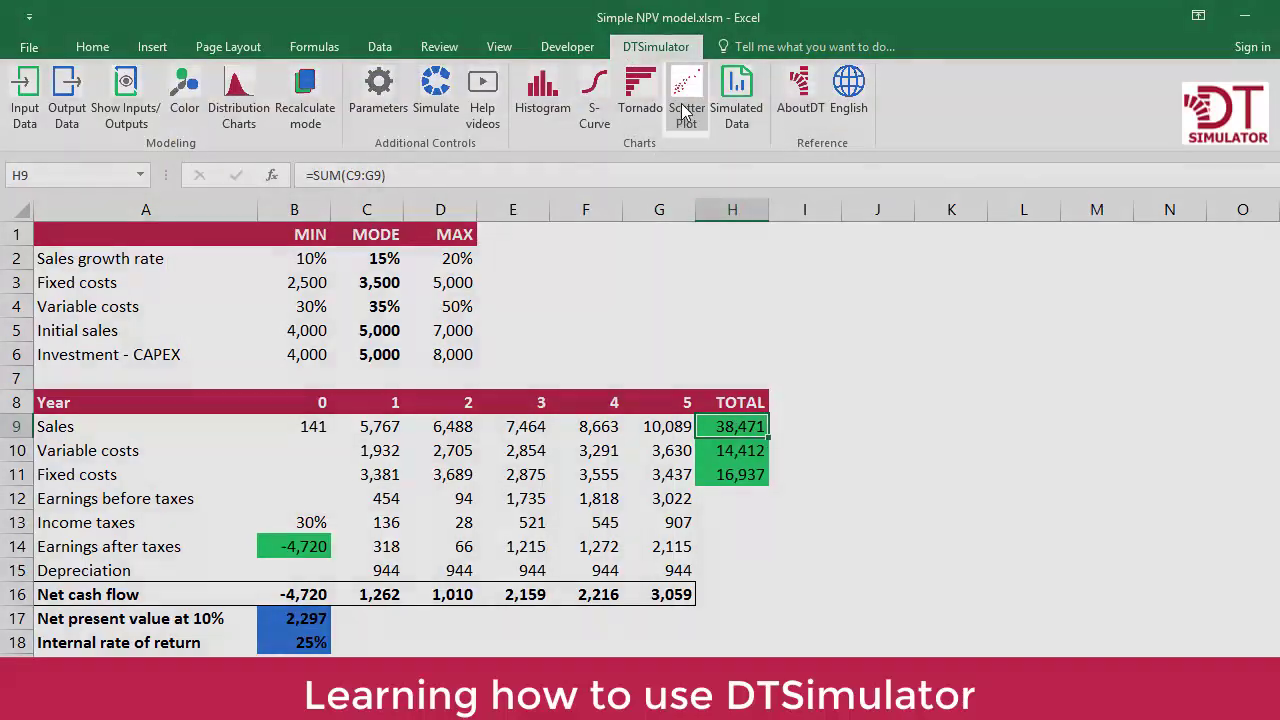
click(686, 92)
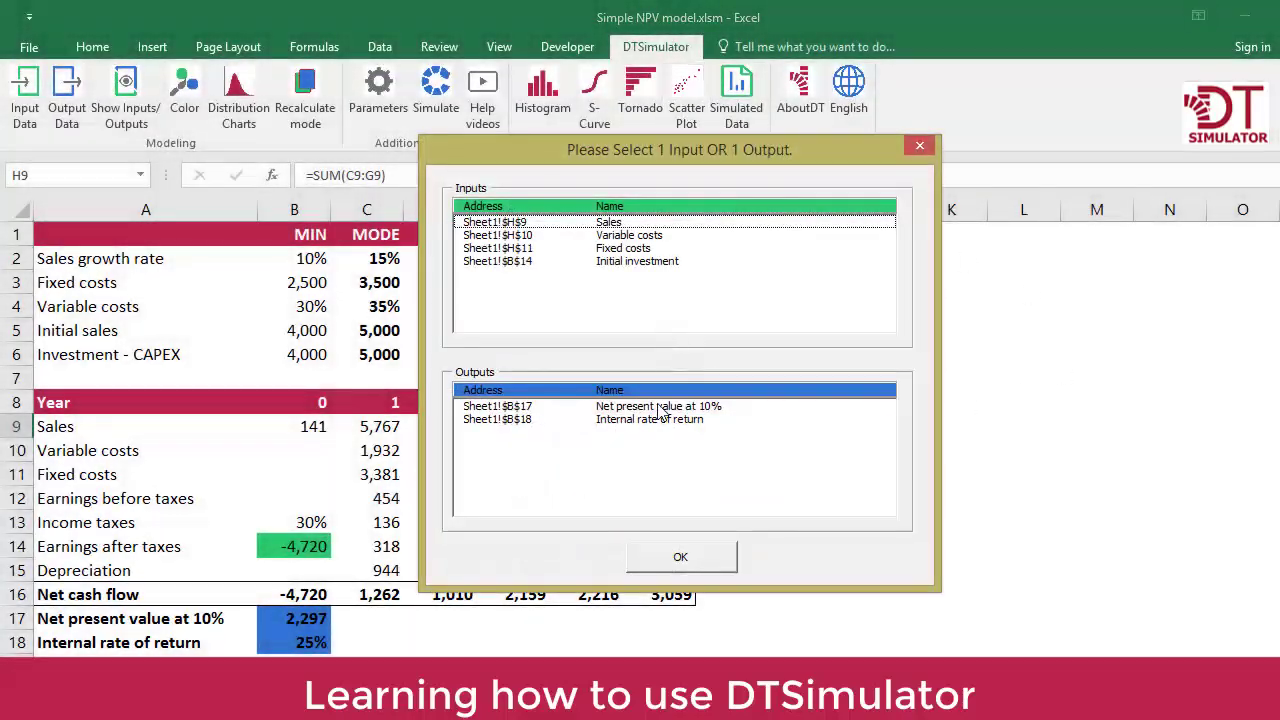
click(660, 406)
click(703, 558)
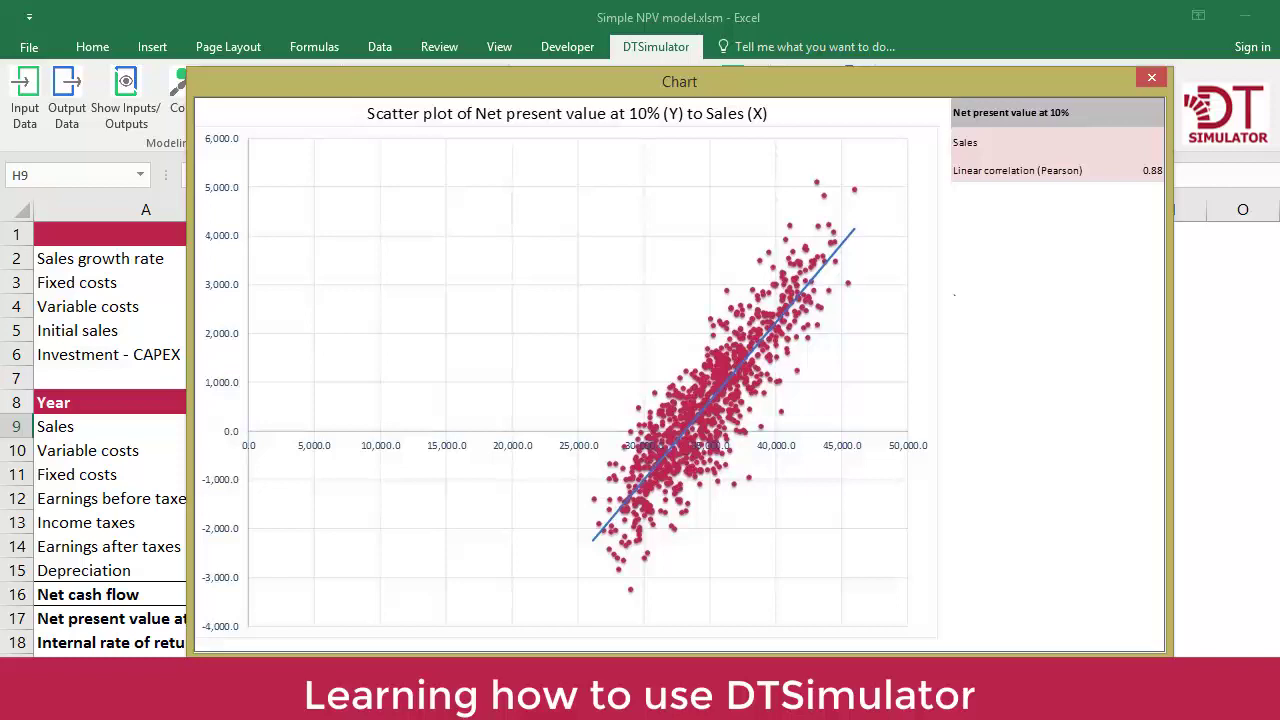
click(1153, 78)
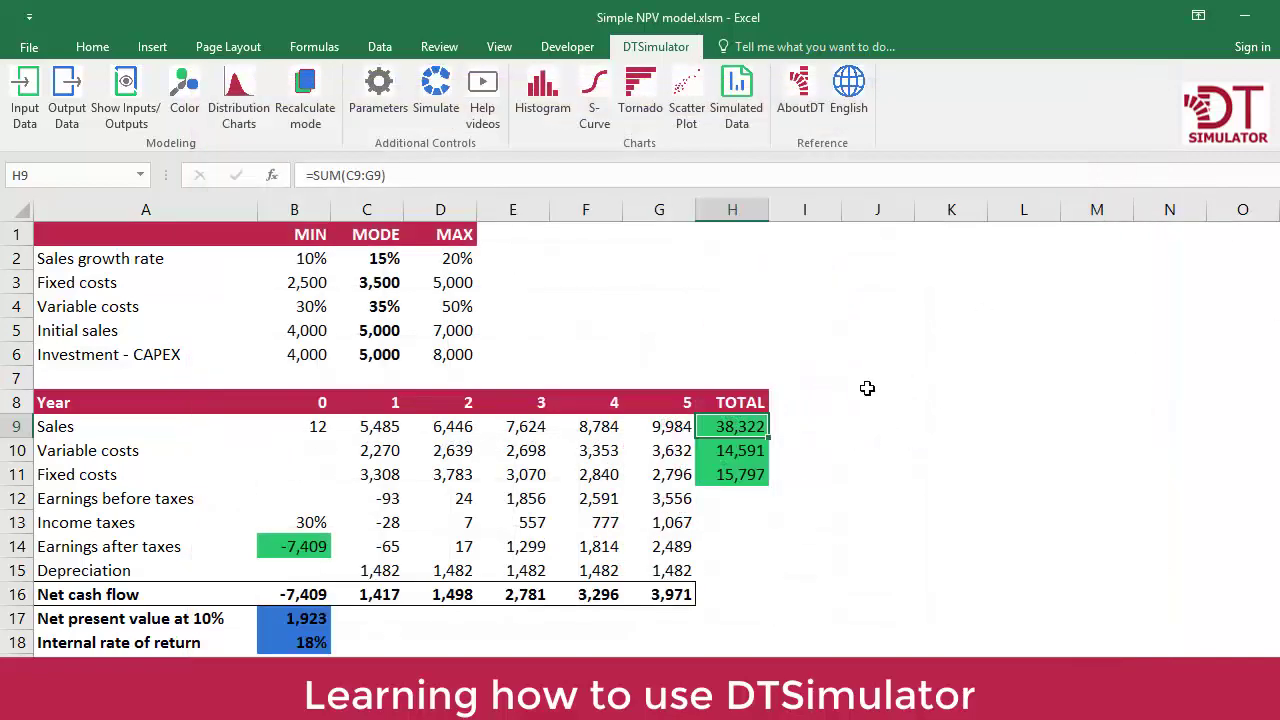
- View the scatter plot of net present value against Variable costs (H10), then close it
click(740, 452)
click(688, 100)
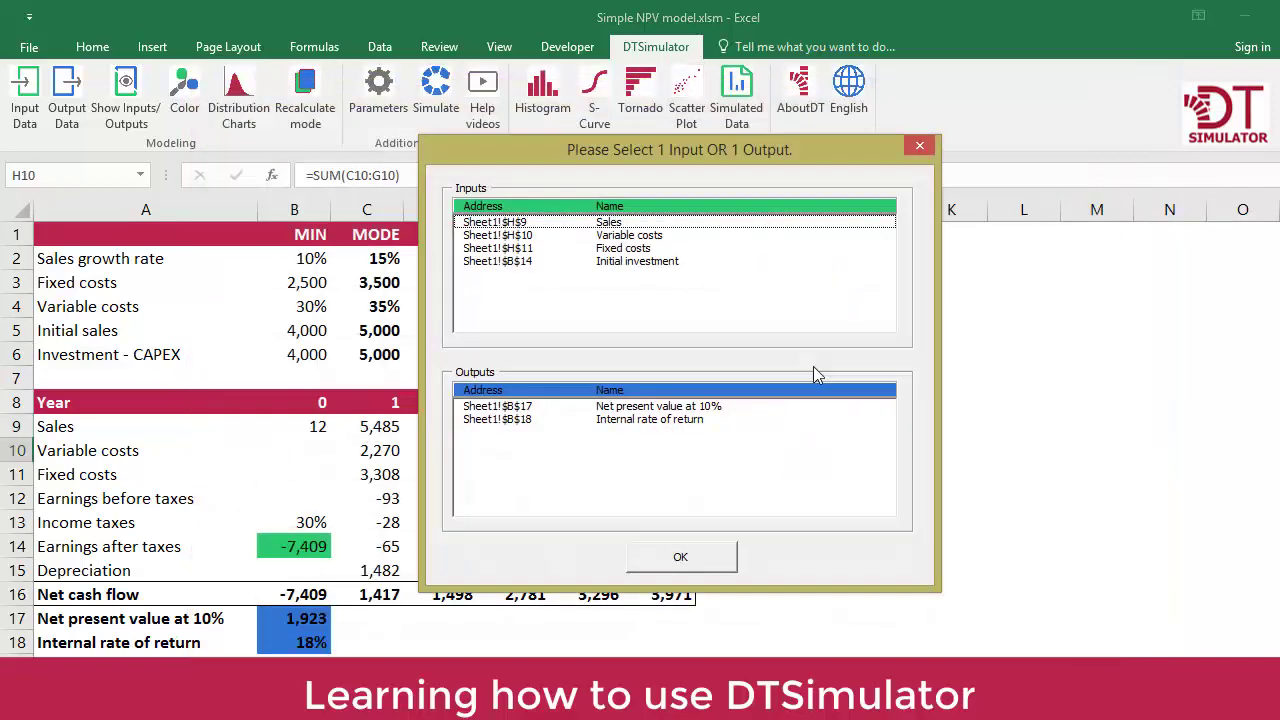
click(638, 250)
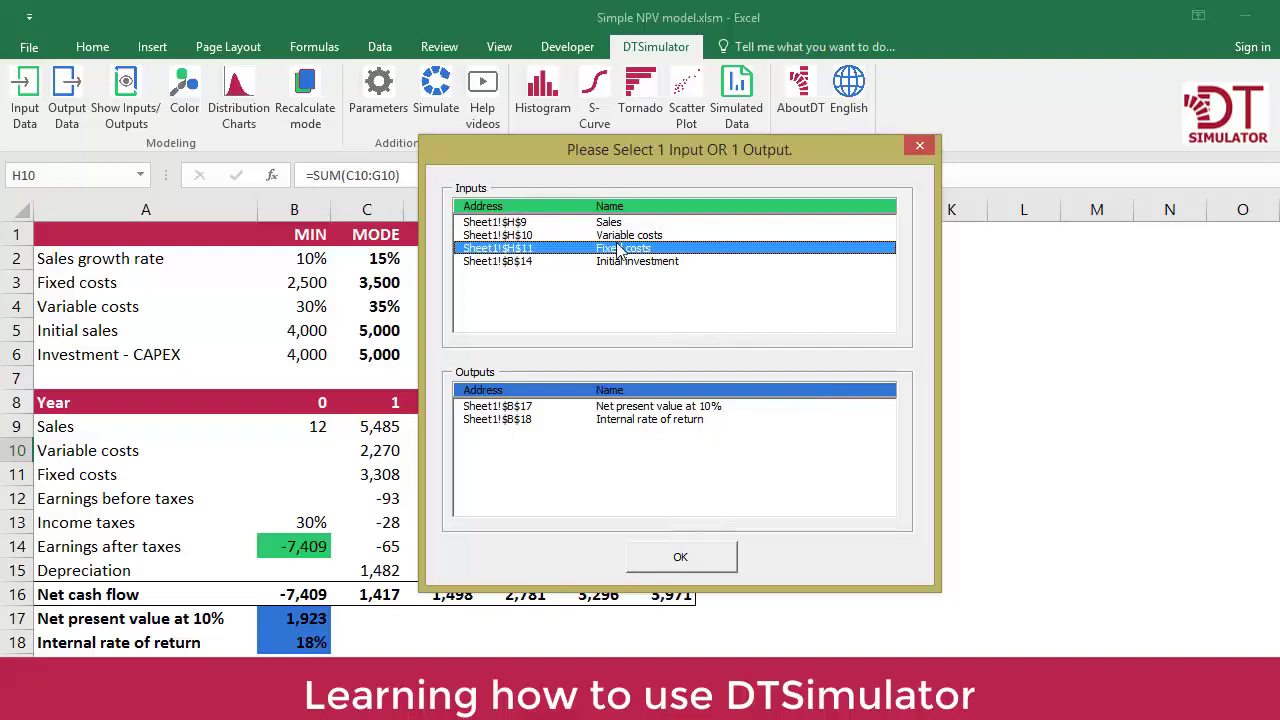
click(662, 408)
click(682, 556)
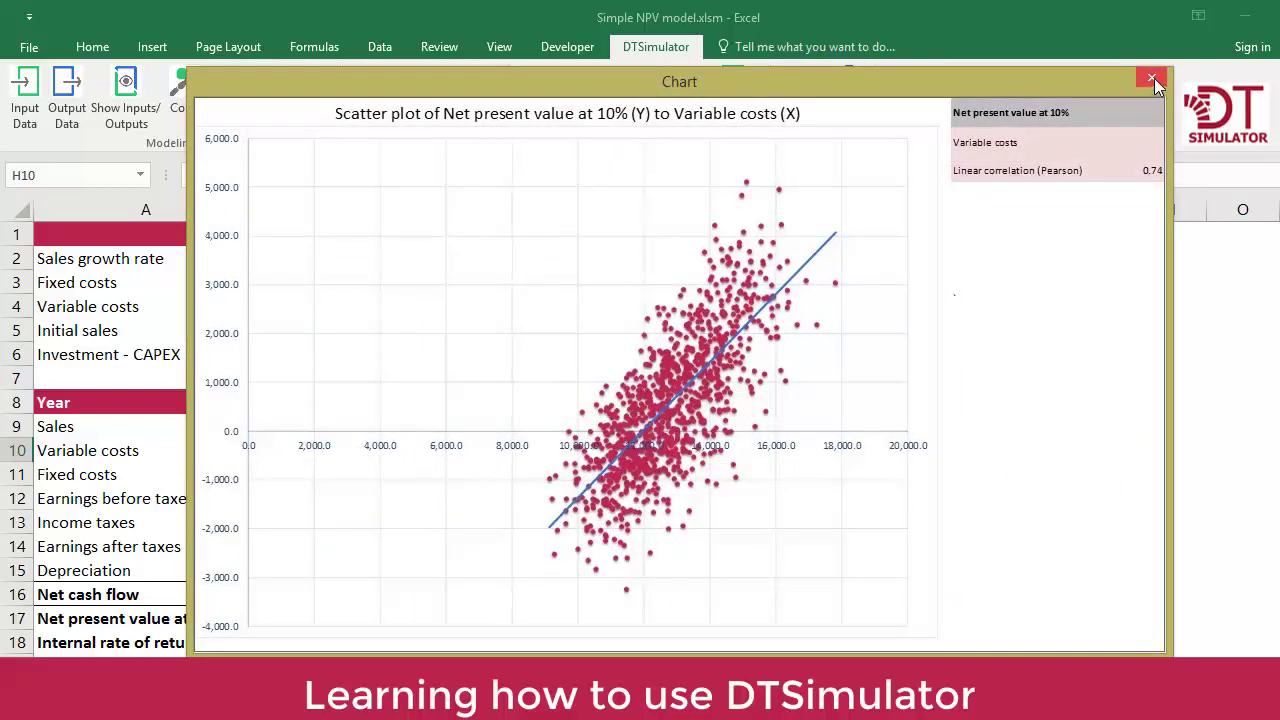
click(1154, 78)
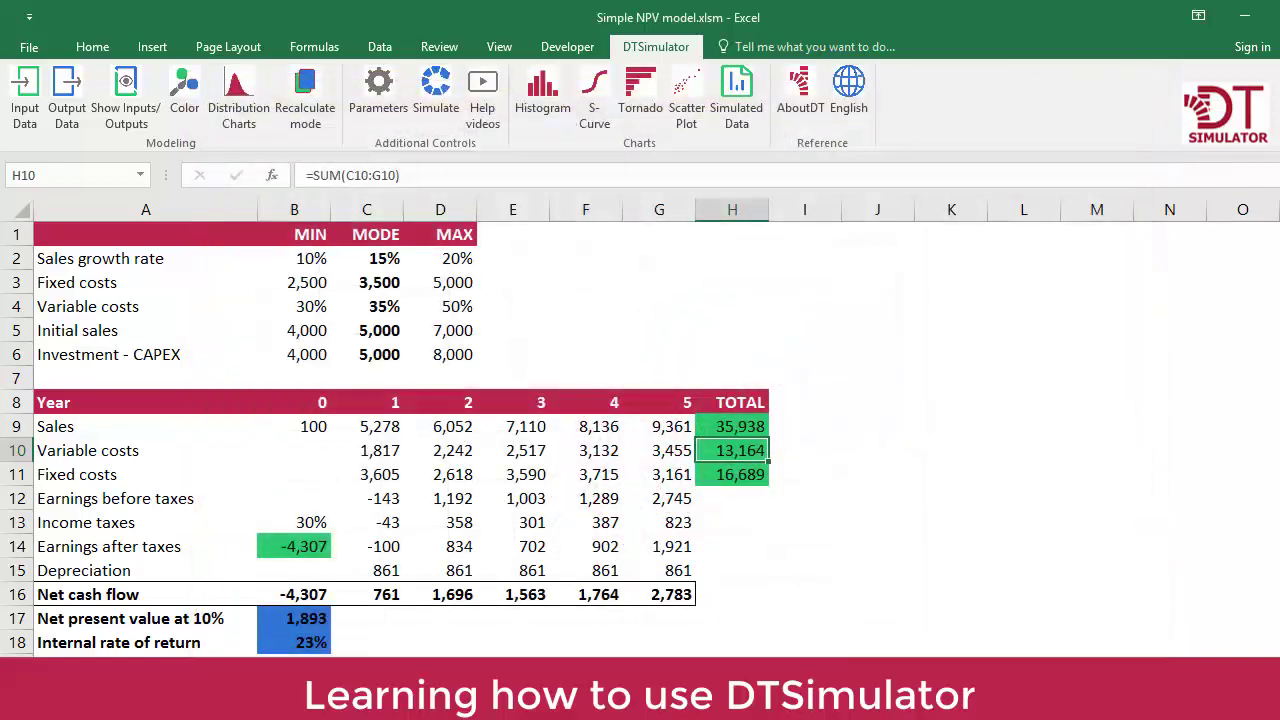
click(855, 112)
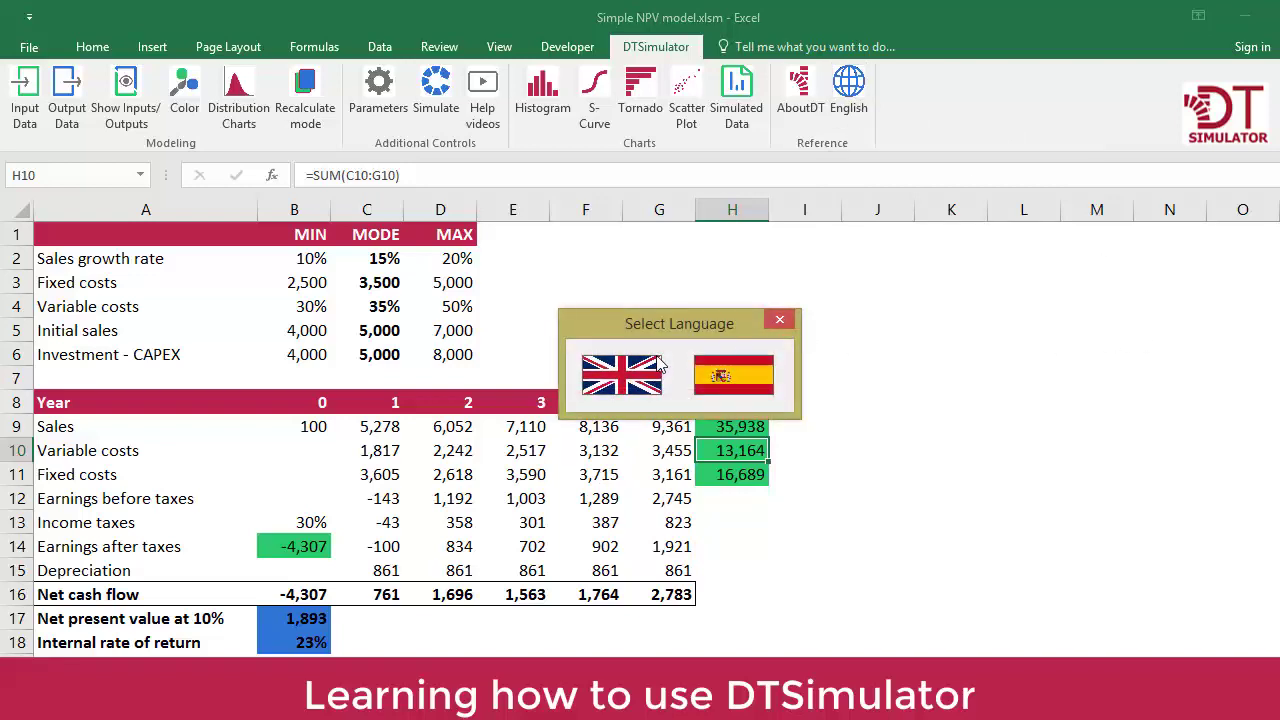
click(786, 321)
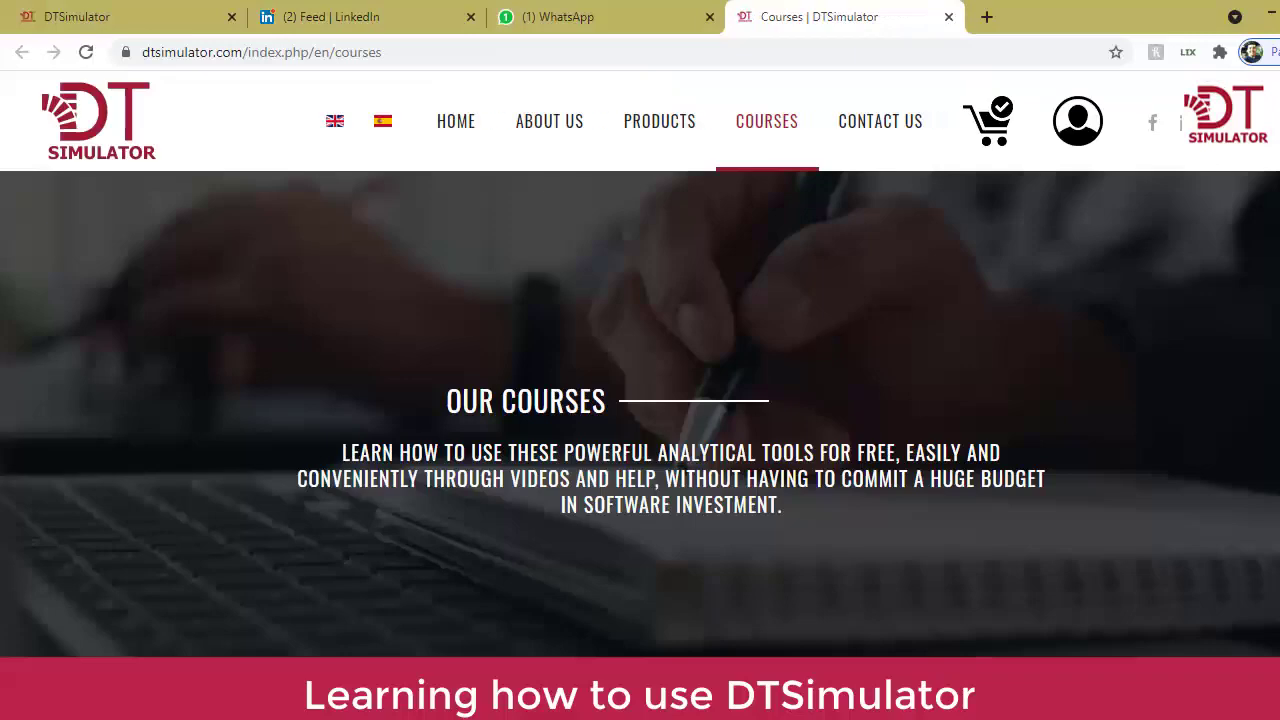
- Scroll the DTSimulator Courses page down to the last row of lesson videos
scroll(640, 400, down, 3)
scroll(640, 400, down, 5)
scroll(640, 400, down, 5)
scroll(640, 400, down, 4)
scroll(640, 400, down, 3)
scroll(640, 400, down, 4)
scroll(640, 400, down, 4)
scroll(640, 400, down, 6)
scroll(640, 400, down, 5)
scroll(640, 400, down, 4)
scroll(640, 400, down, 4)
scroll(640, 400, down, 5)
scroll(640, 400, down, 5)
scroll(640, 400, down, 5)
scroll(640, 400, down, 5)
scroll(640, 400, down, 4)
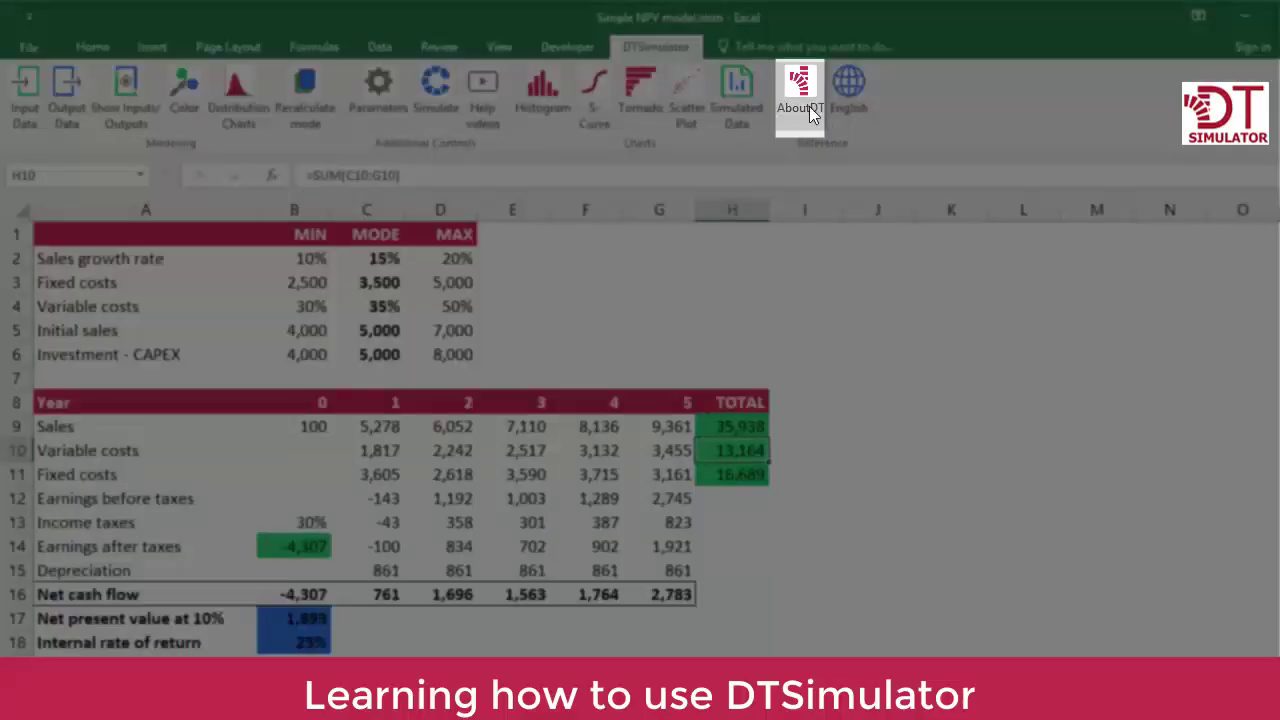
- Show the About DTSimulator box and open its serial code entry window
click(808, 104)
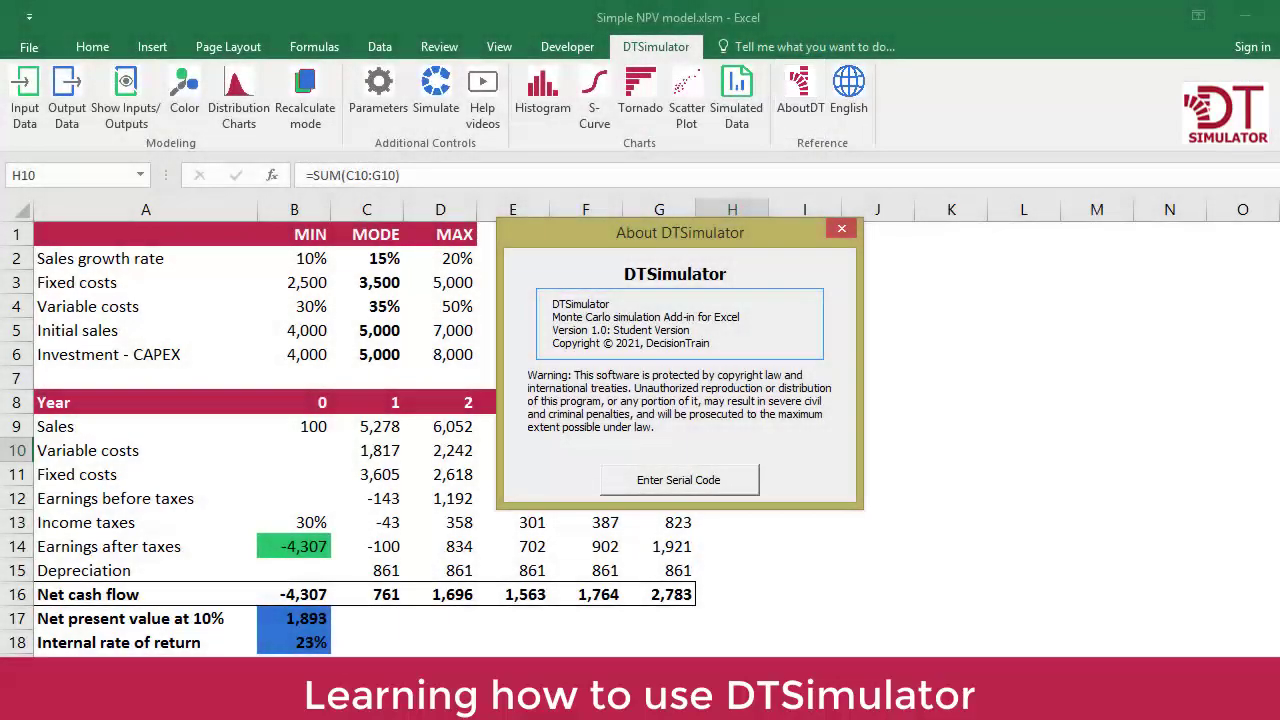
click(743, 488)
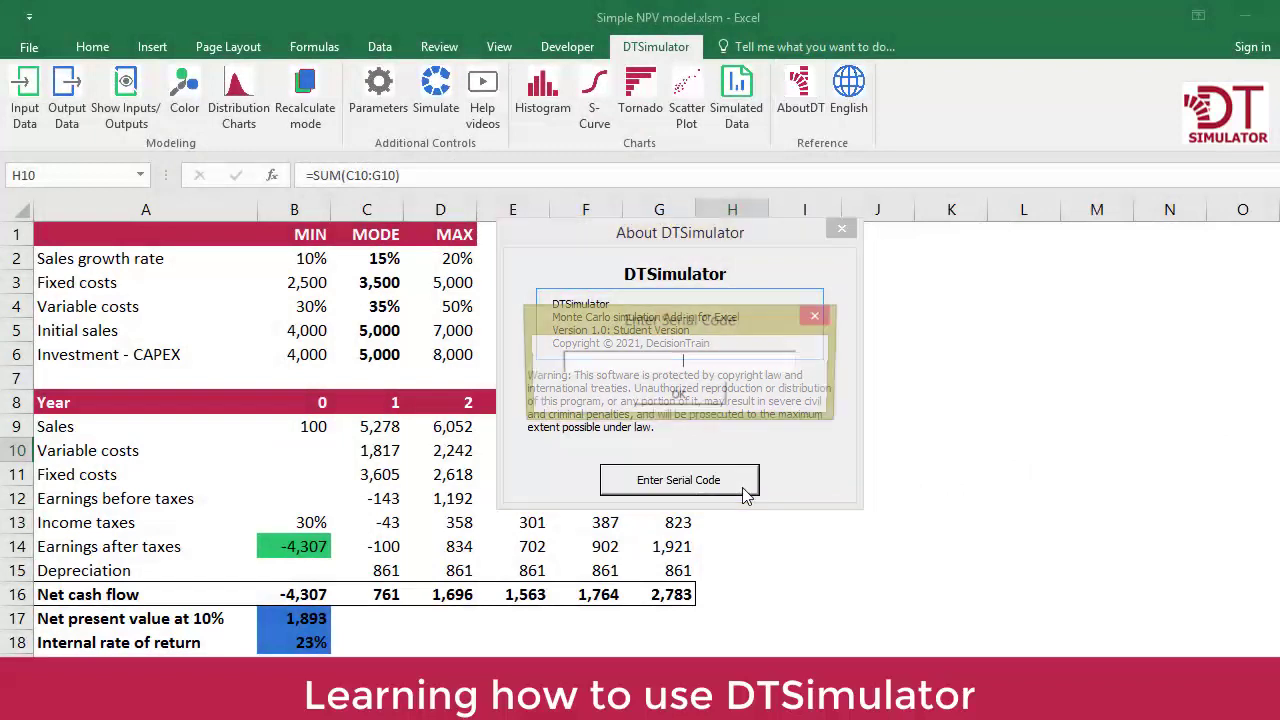